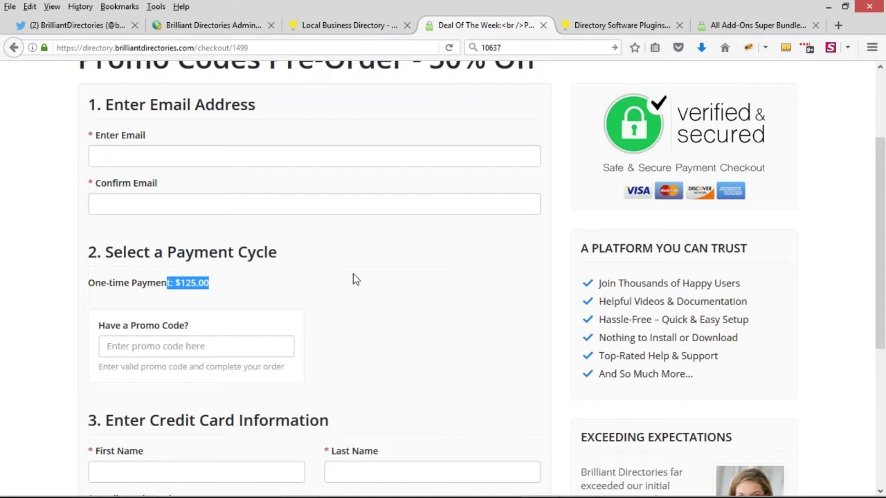
Clear the highlighted price and bring up the admin Manage Promo Codes list
click(380, 261)
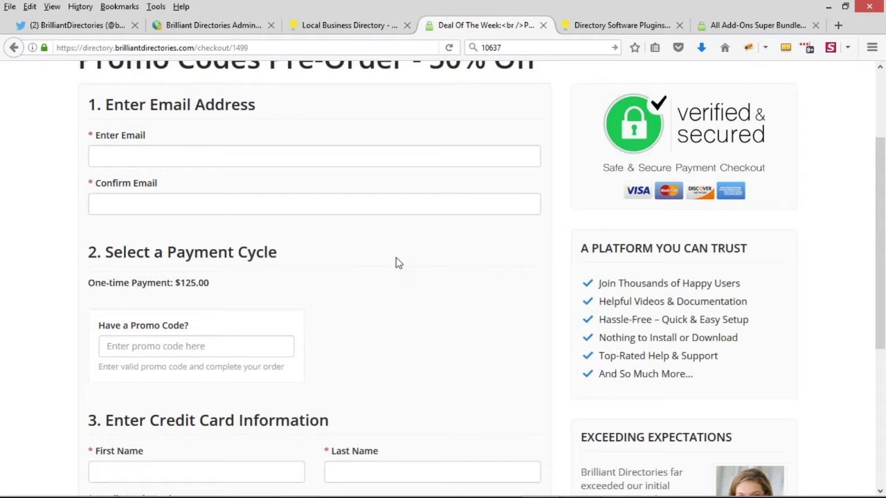
click(262, 26)
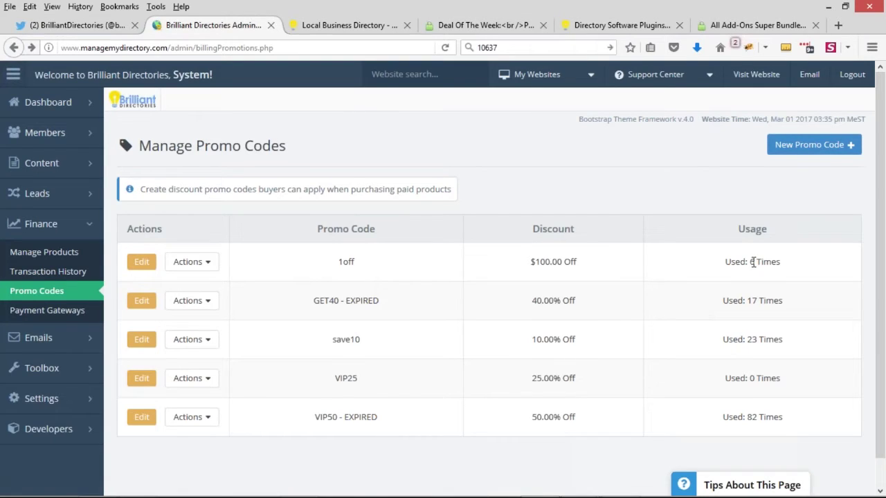
Highlight the 1off and GET40 usage counts and discounts ($100.00 off), then return to the slide show
drag(751, 262, 785, 266)
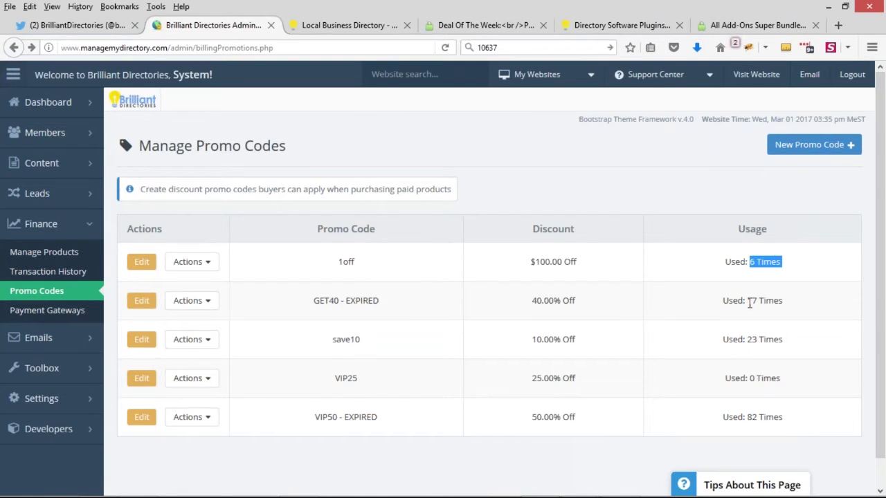
drag(750, 303, 784, 302)
click(573, 255)
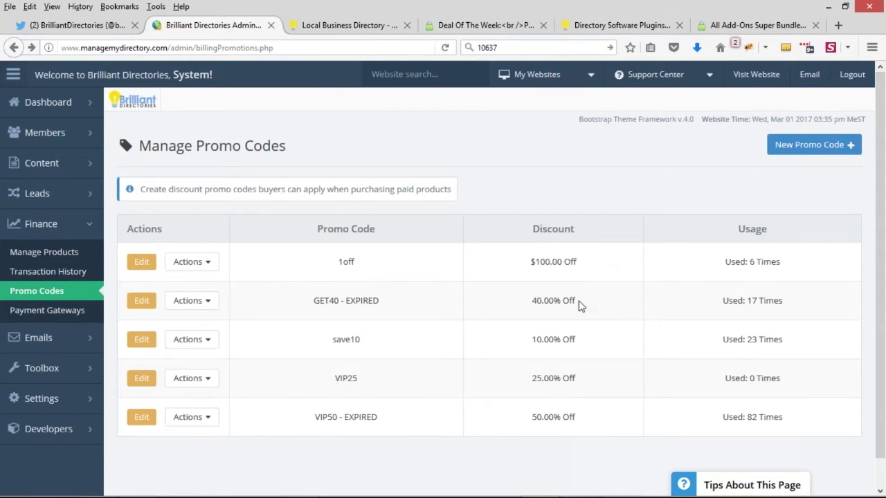
drag(539, 301, 574, 296)
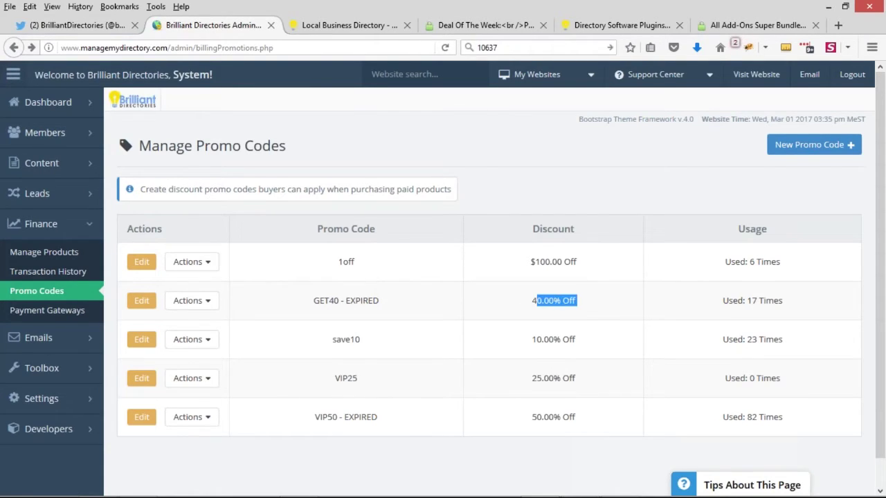
drag(532, 261, 585, 263)
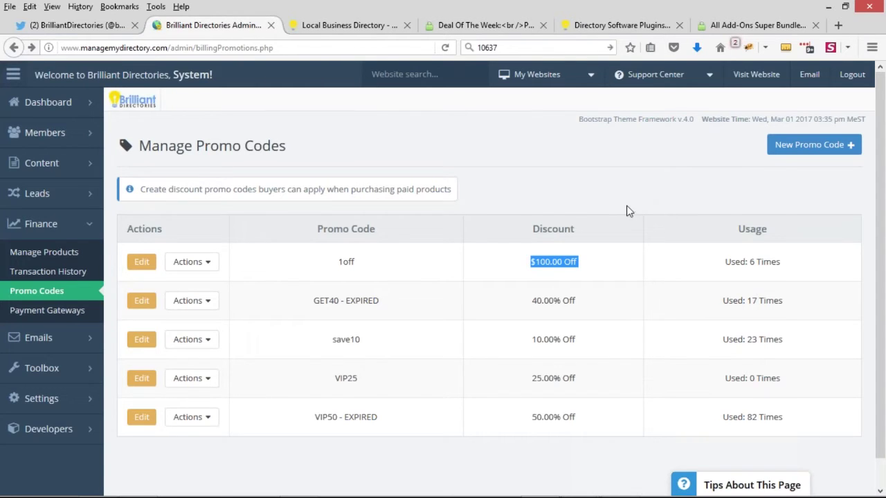
key(alt+Tab)
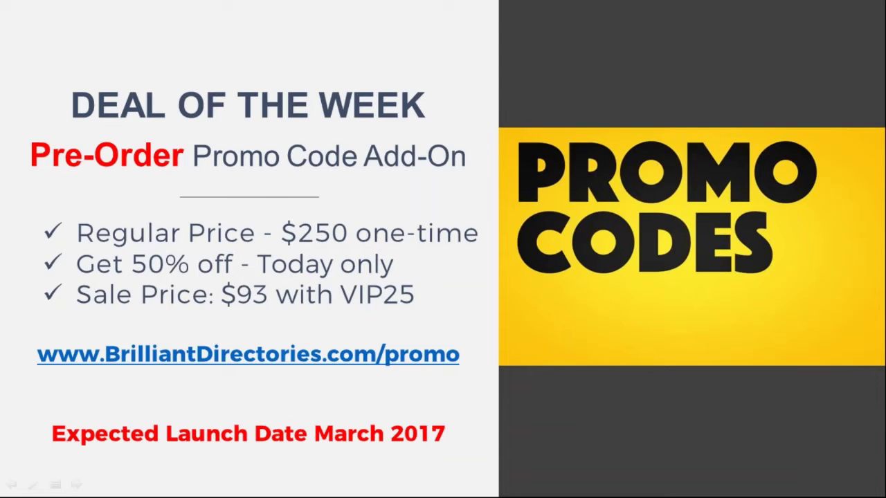
On the Deal Of The Week checkout page, enter promo code VIP25 and highlight the $125.00 price
key(alt+Tab)
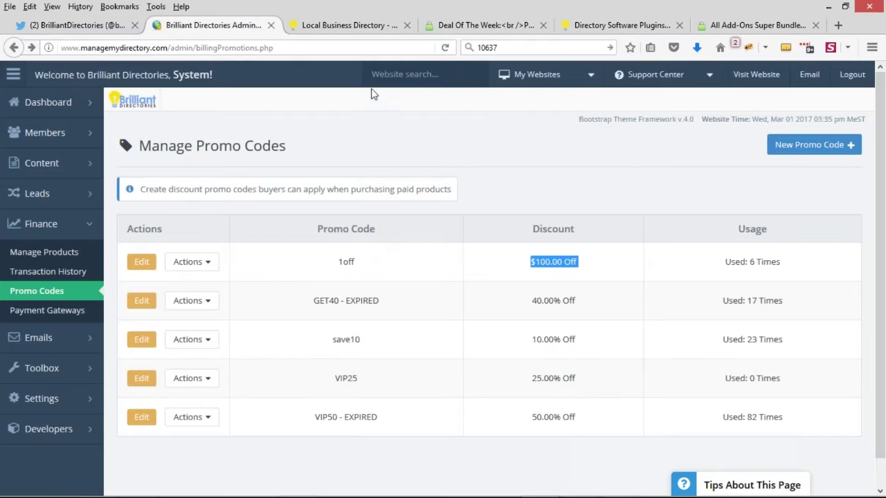
click(476, 29)
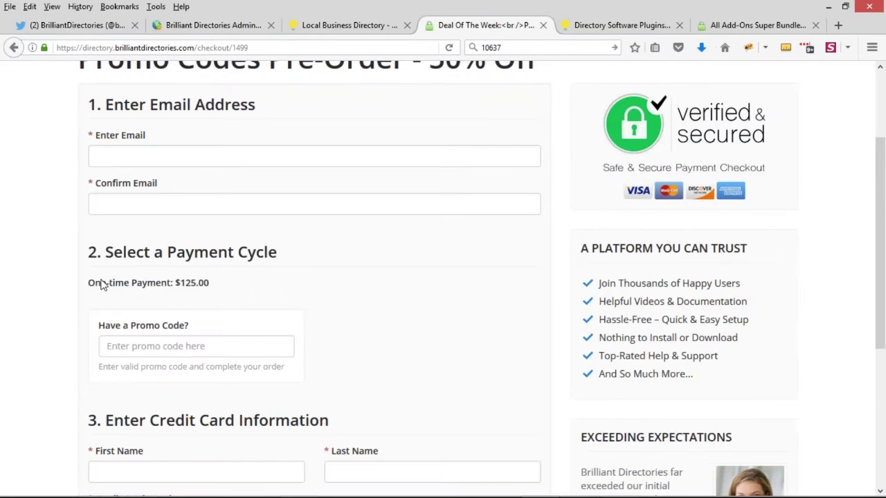
drag(90, 284, 222, 284)
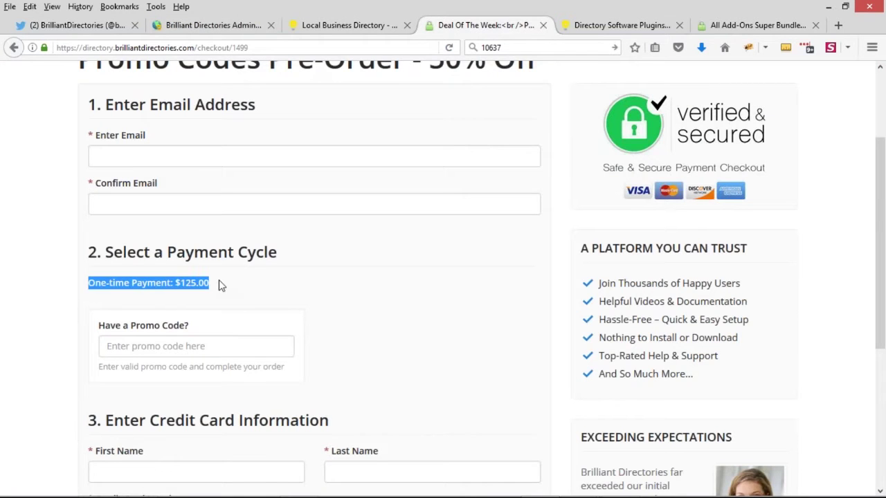
click(148, 346)
text(VIP25)
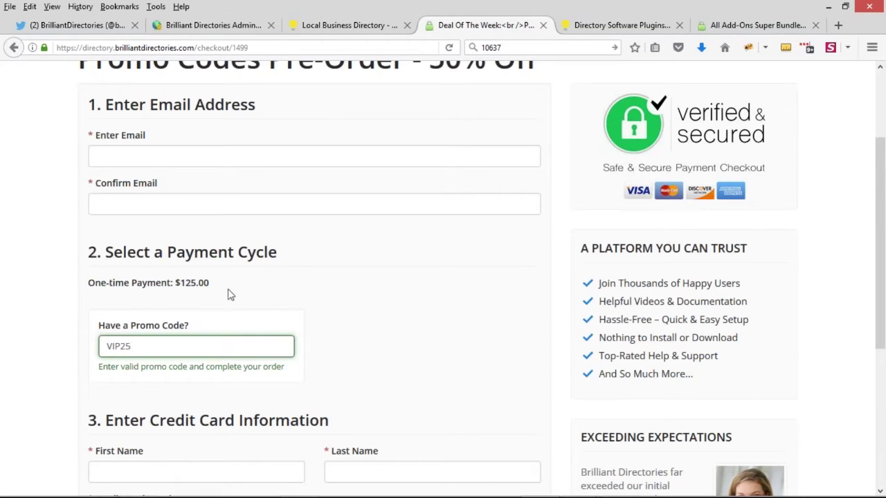
drag(175, 283, 212, 288)
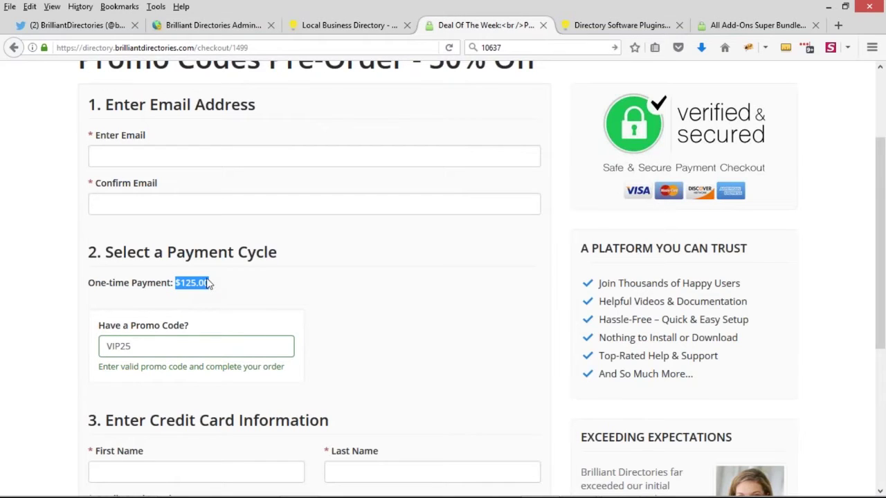
Scroll through the checkout page and highlight the pre-order heading
scroll(247, 287, down, 5)
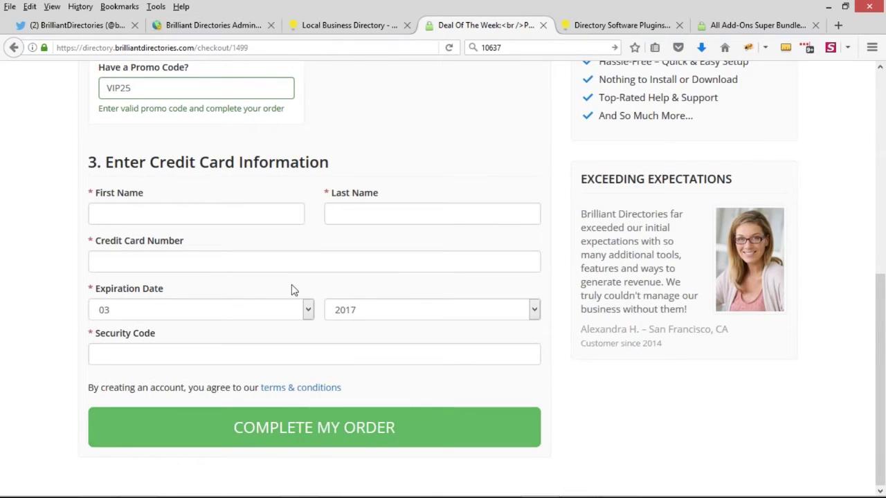
scroll(352, 336, up, 3)
click(161, 213)
scroll(401, 293, up, 3)
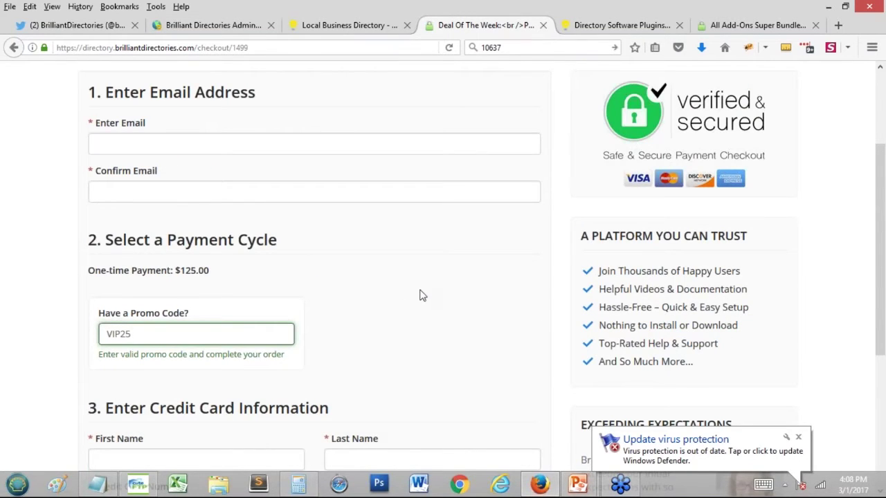
scroll(421, 295, up, 3)
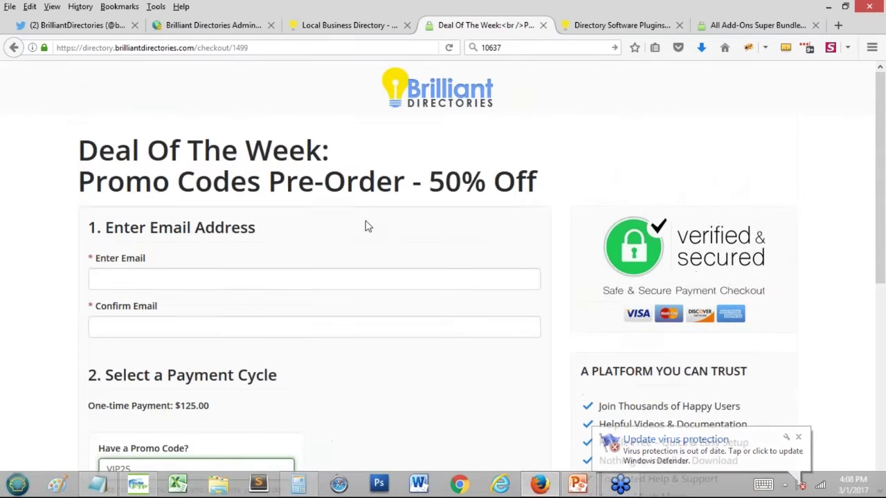
drag(82, 177, 287, 180)
drag(600, 182, 75, 178)
click(190, 172)
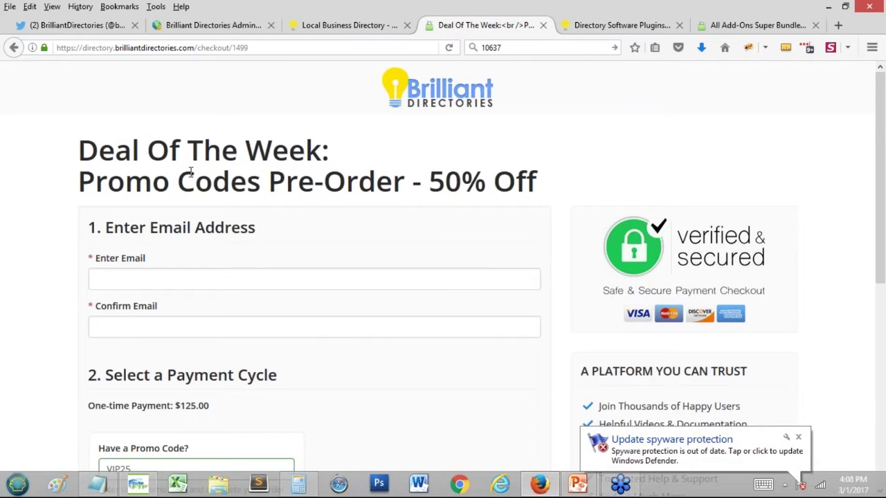
Dismiss the spyware protection notification and return to the Deal of the Week slide
scroll(623, 311, down, 1)
scroll(791, 424, up, 1)
click(798, 438)
key(alt+Tab)
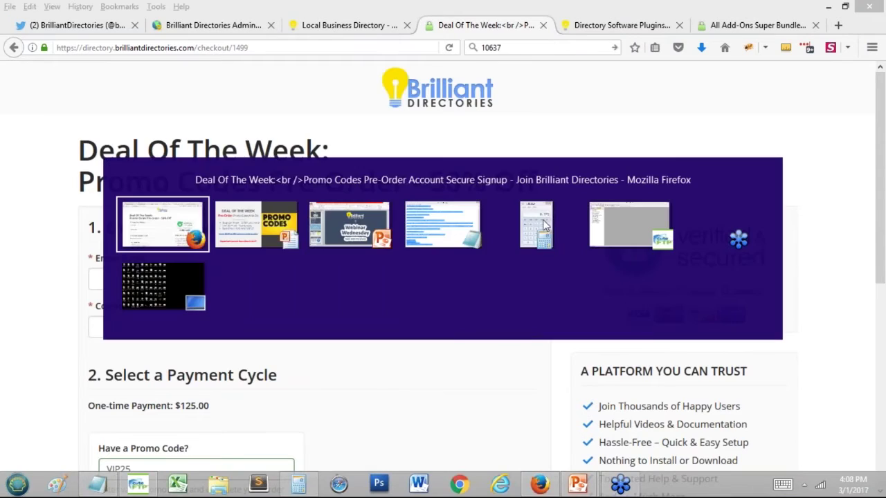
click(256, 224)
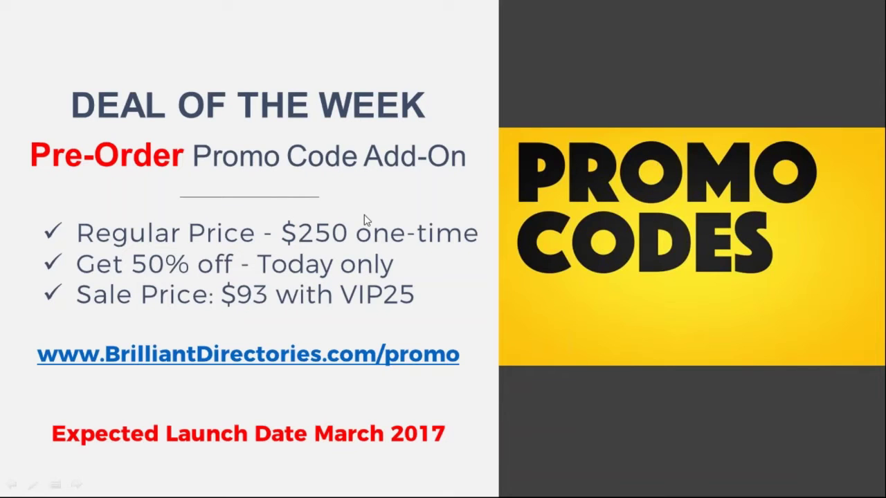
Advance to the Open Q&A Discussion slide, then show the Local Business Directory site
click(445, 203)
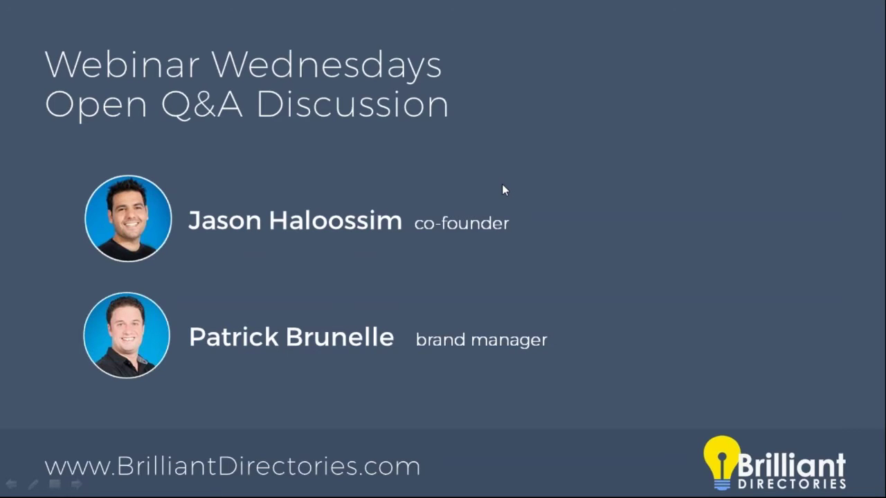
key(alt+Tab)
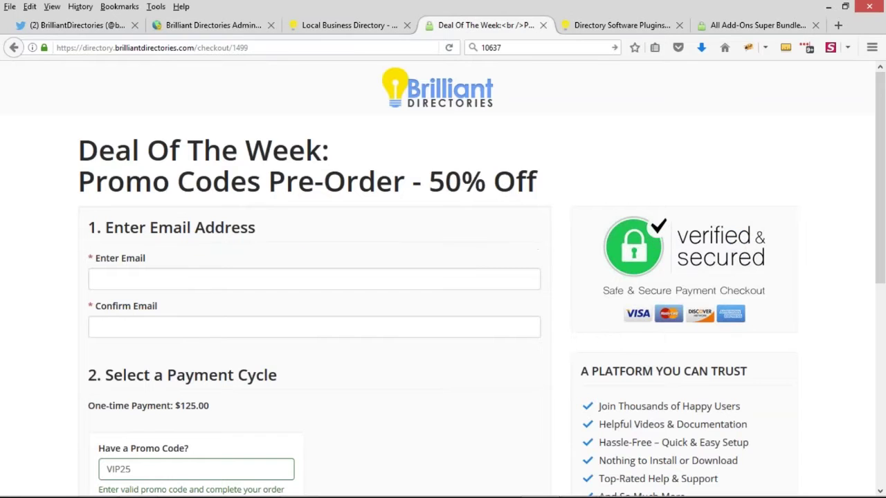
click(359, 26)
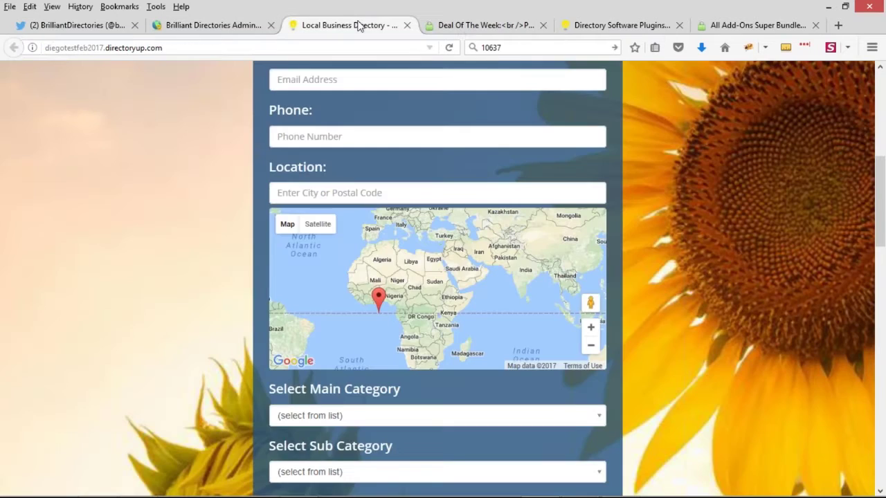
Scroll over the directory site's search form, then return to the admin Manage Promo Codes page
scroll(748, 202, up, 5)
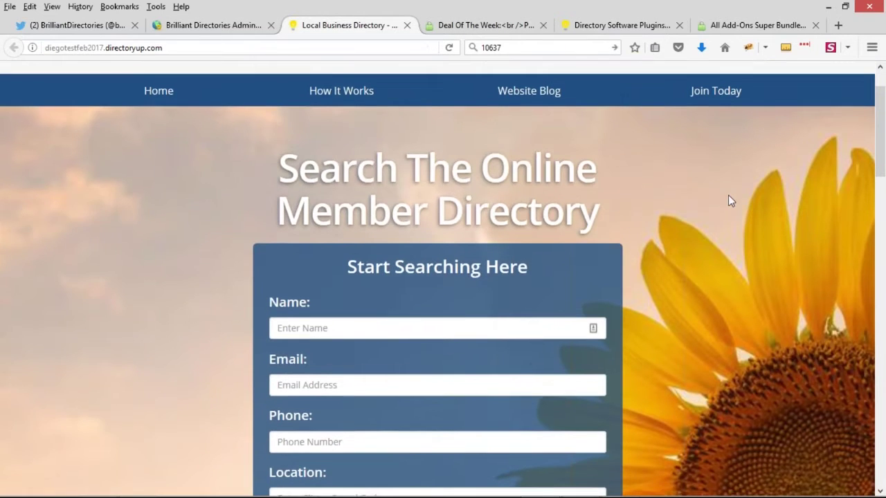
scroll(733, 197, down, 1)
scroll(746, 186, up, 1)
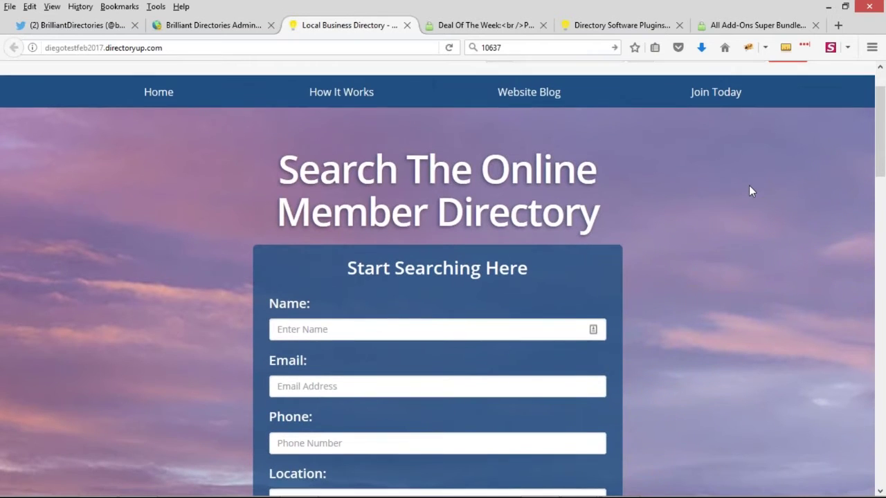
scroll(751, 191, down, 1)
scroll(754, 200, up, 2)
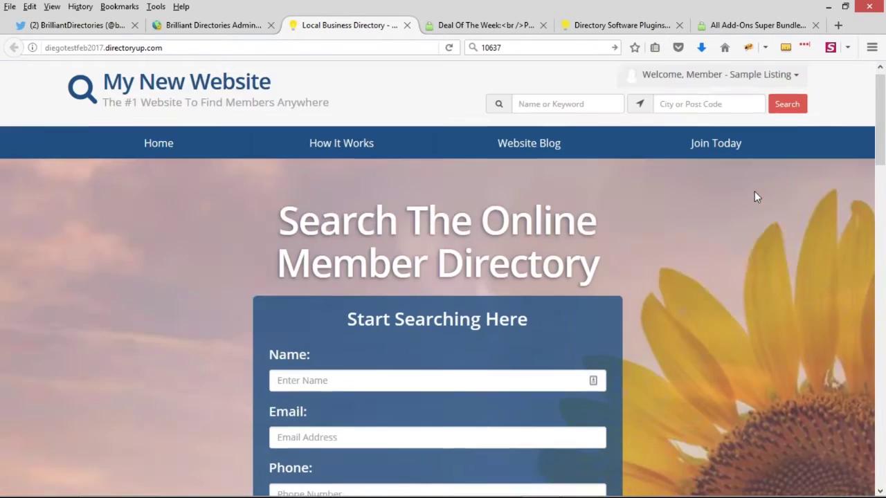
scroll(756, 200, down, 1)
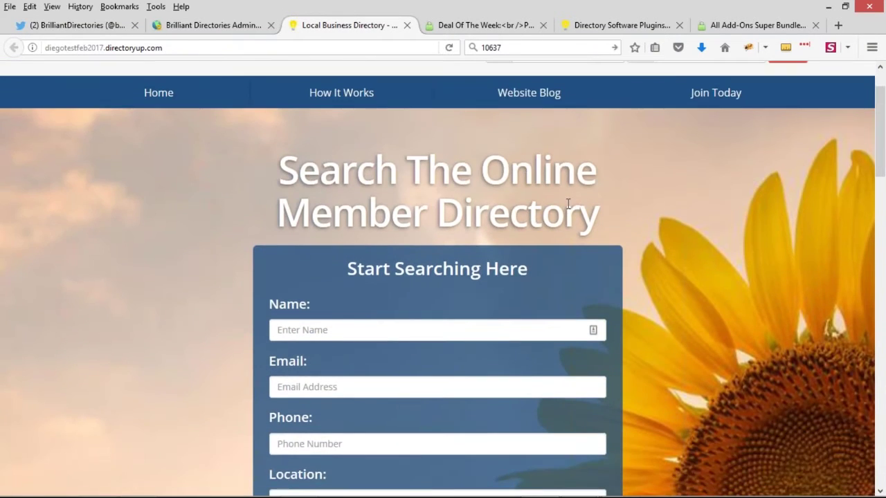
scroll(574, 212, down, 1)
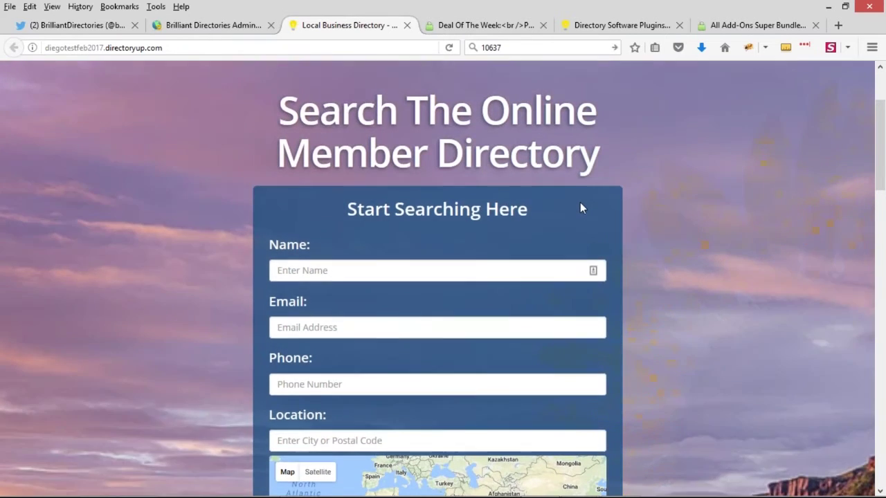
scroll(580, 205, up, 2)
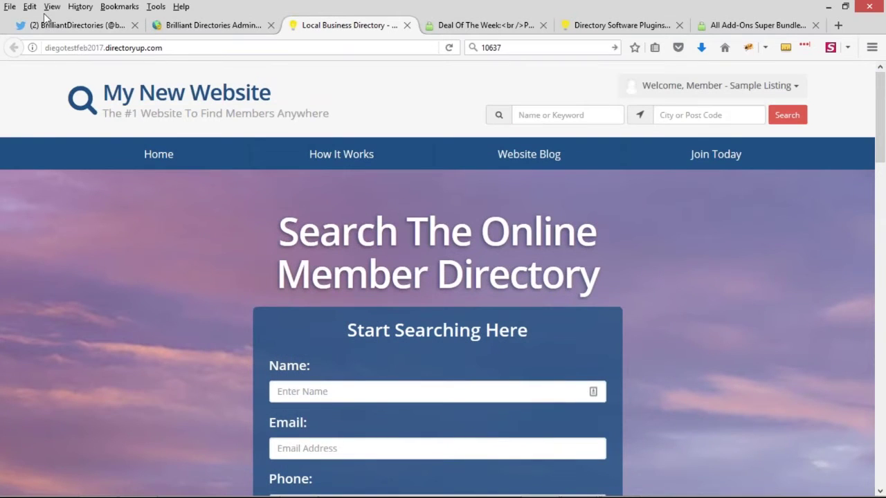
scroll(661, 242, down, 1)
scroll(664, 244, down, 3)
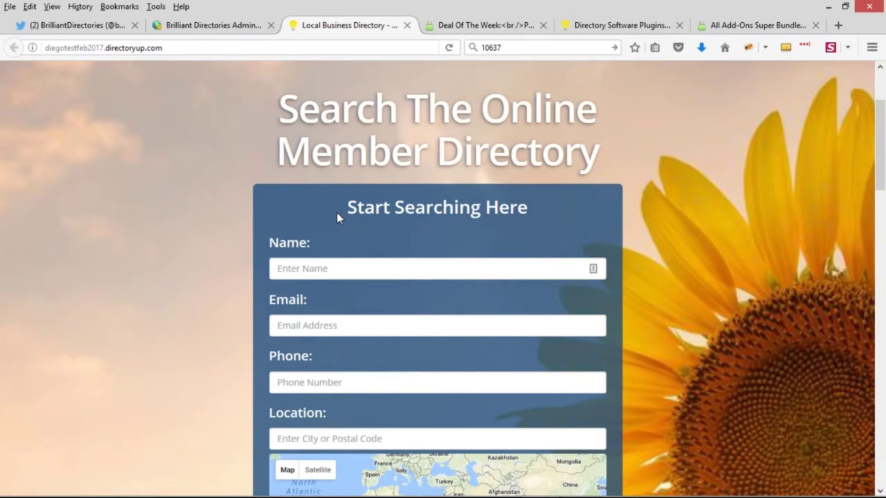
scroll(399, 226, down, 1)
scroll(368, 275, up, 1)
scroll(666, 288, down, 7)
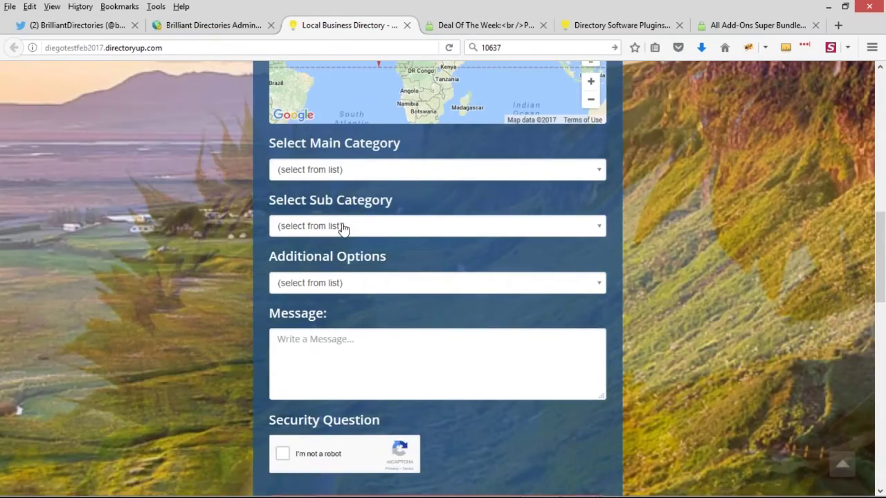
scroll(535, 301, down, 1)
scroll(717, 326, up, 8)
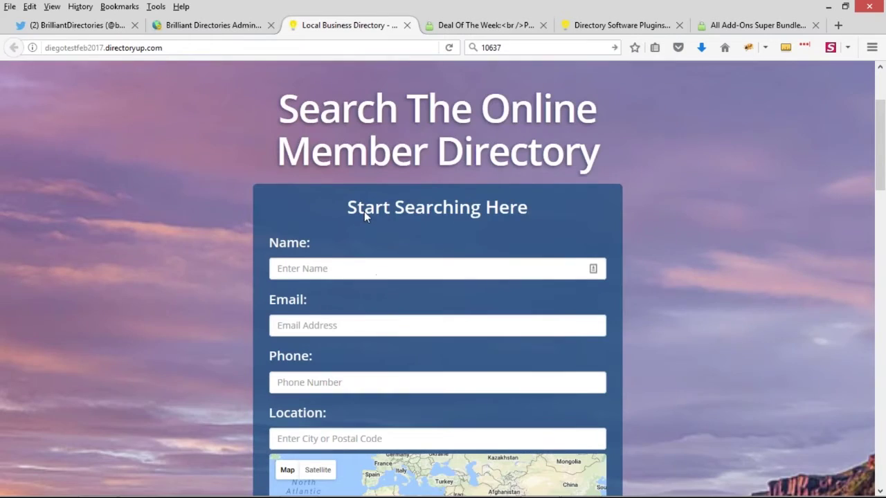
scroll(632, 249, down, 1)
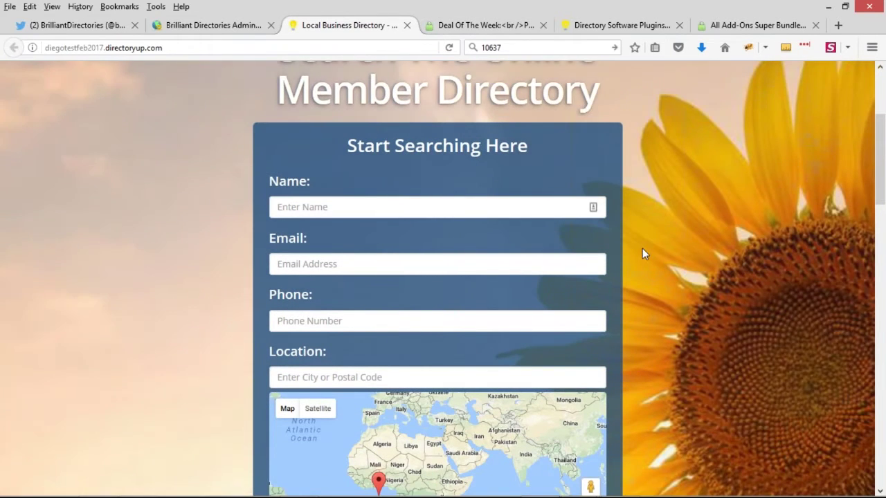
scroll(642, 249, down, 1)
scroll(646, 239, up, 3)
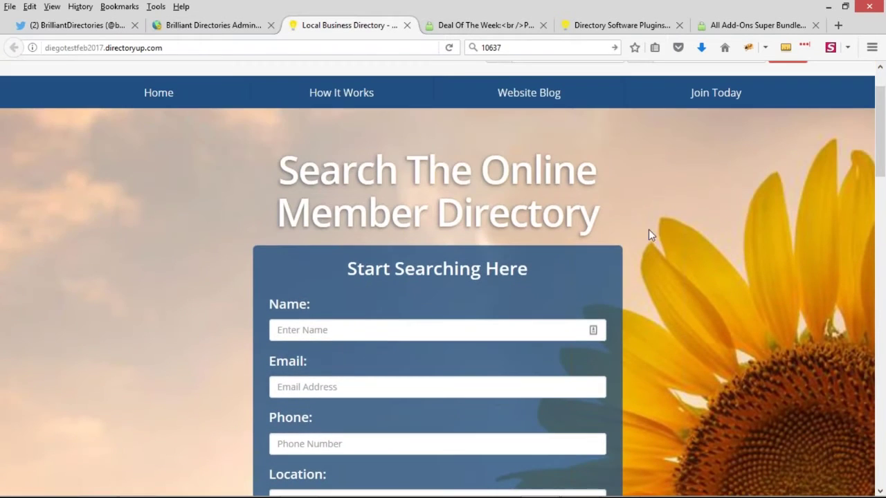
click(207, 27)
Open Design Settings' Homepage Layout and expand Homepage Search Settings
mouse_move(49, 374)
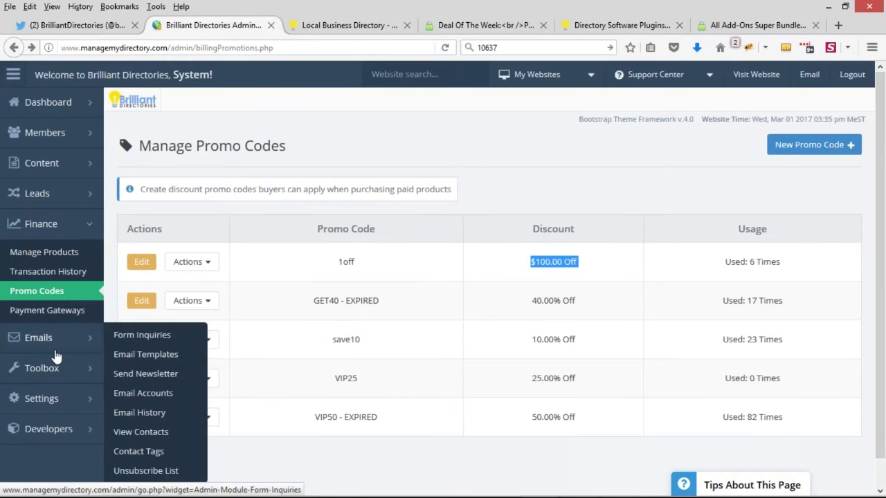
mouse_move(72, 400)
click(119, 416)
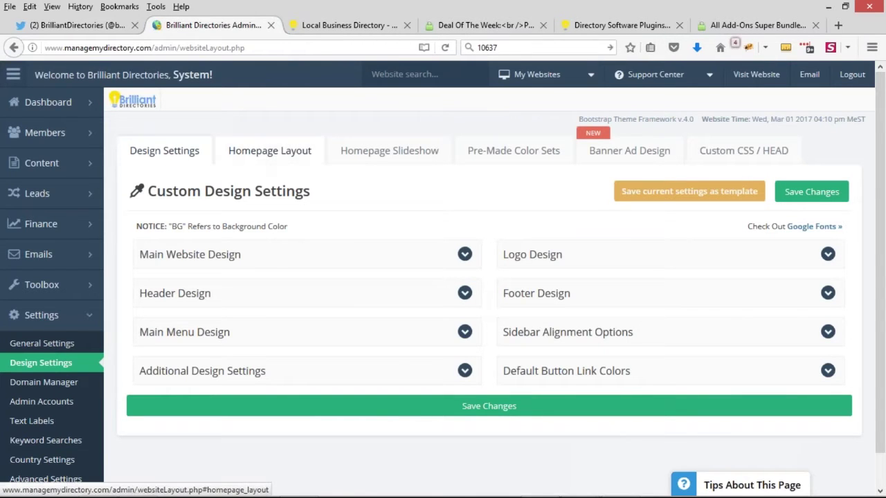
click(299, 161)
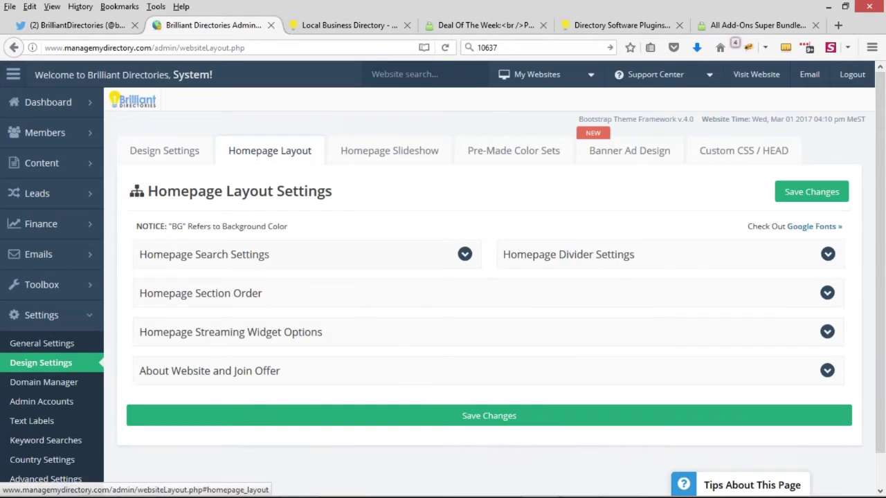
click(177, 268)
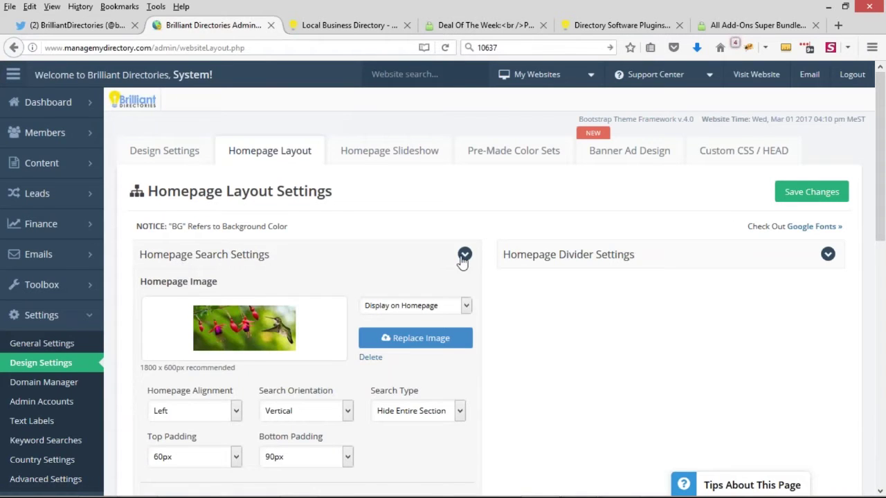
Set Search Type to Show Lead Form, leaving homepage alignment on Left
scroll(547, 266, down, 2)
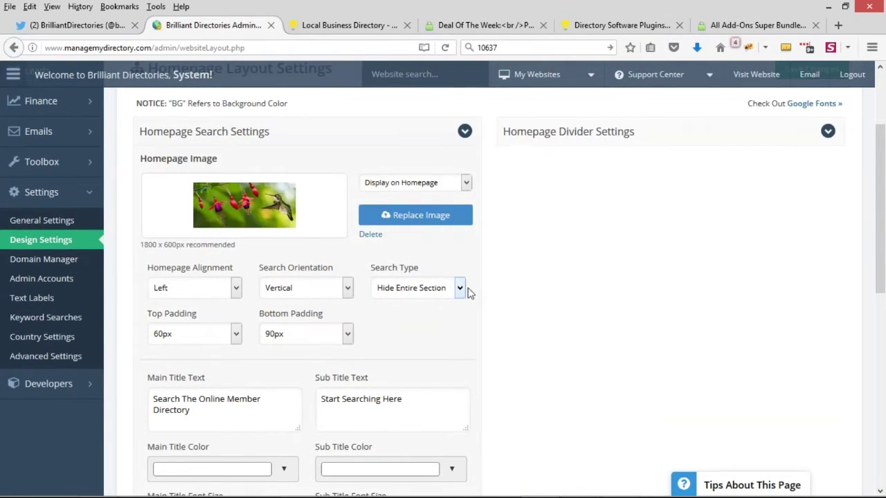
click(460, 289)
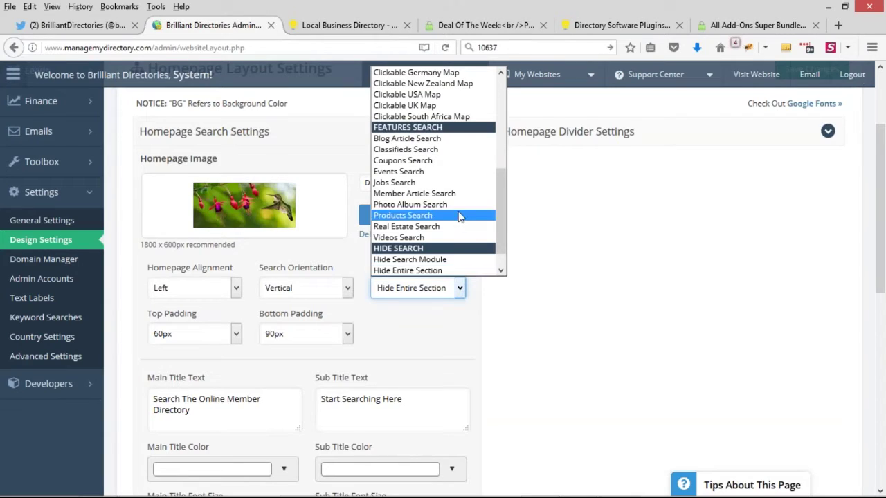
scroll(415, 212, up, 6)
scroll(435, 134, down, 2)
scroll(434, 135, down, 5)
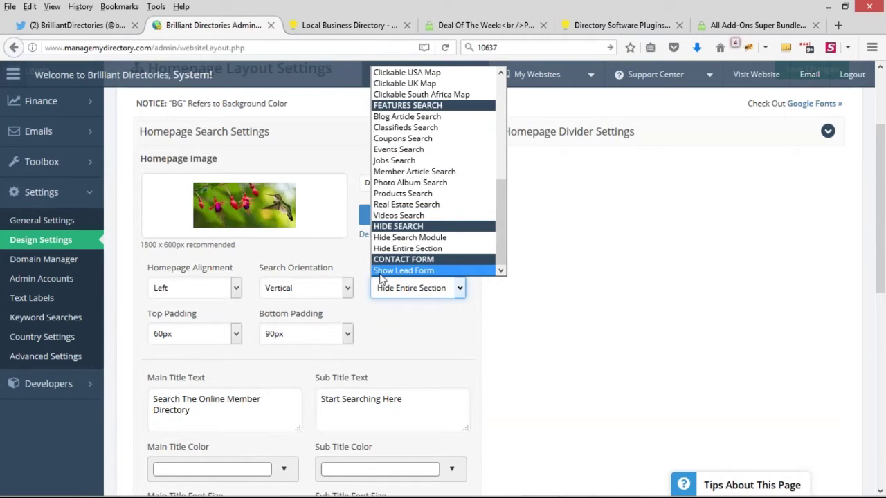
click(409, 270)
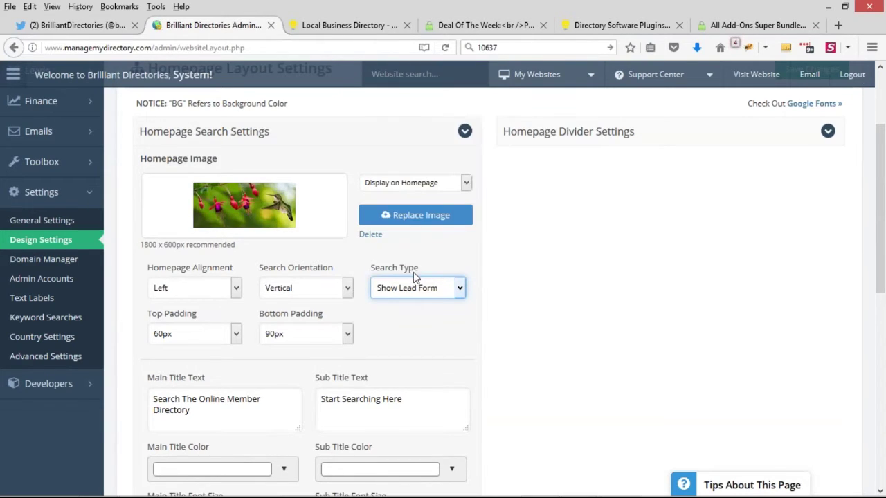
click(192, 289)
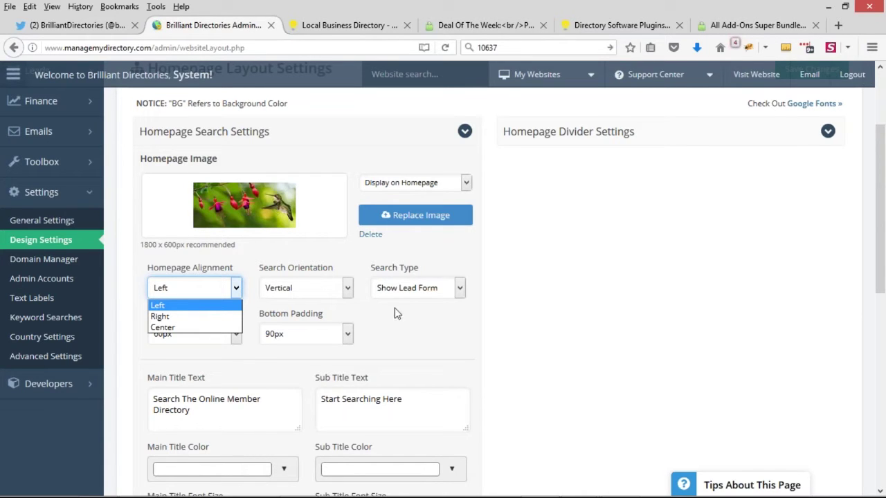
click(423, 293)
click(423, 273)
mouse_move(558, 284)
mouse_down()
mouse_move(549, 286)
mouse_move(573, 286)
mouse_up()
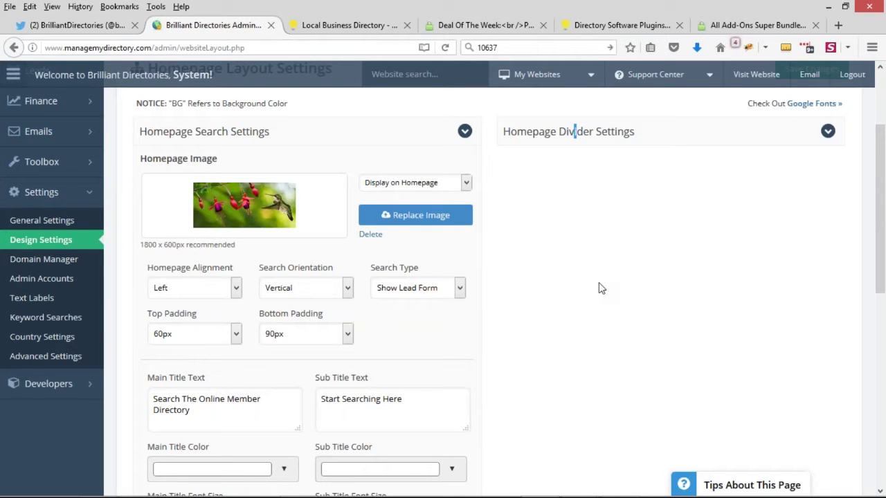
scroll(569, 282, up, 3)
Scroll the live homepage past the lead form to the Search, Review, Connect band, then return to admin
click(350, 25)
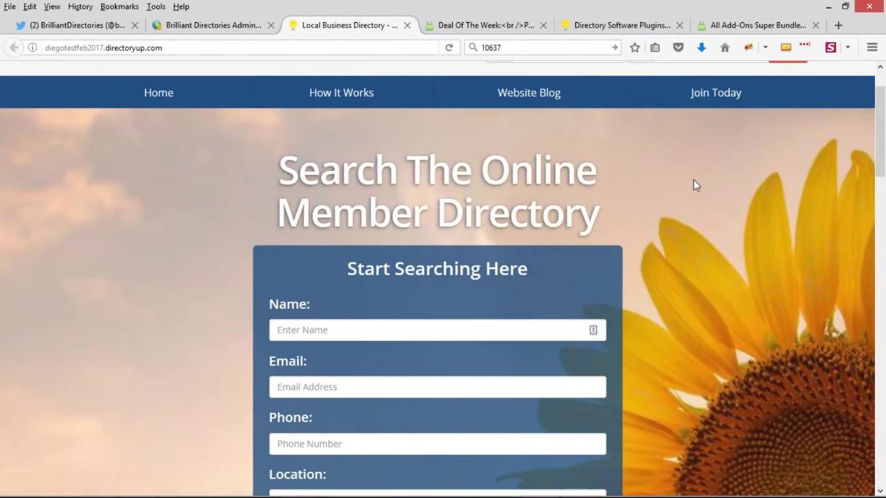
scroll(730, 181, up, 2)
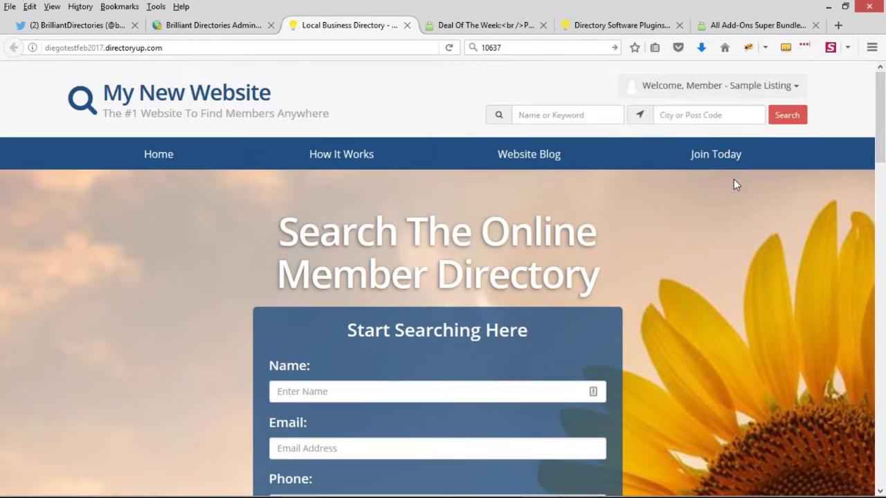
scroll(737, 178, down, 2)
scroll(739, 178, down, 2)
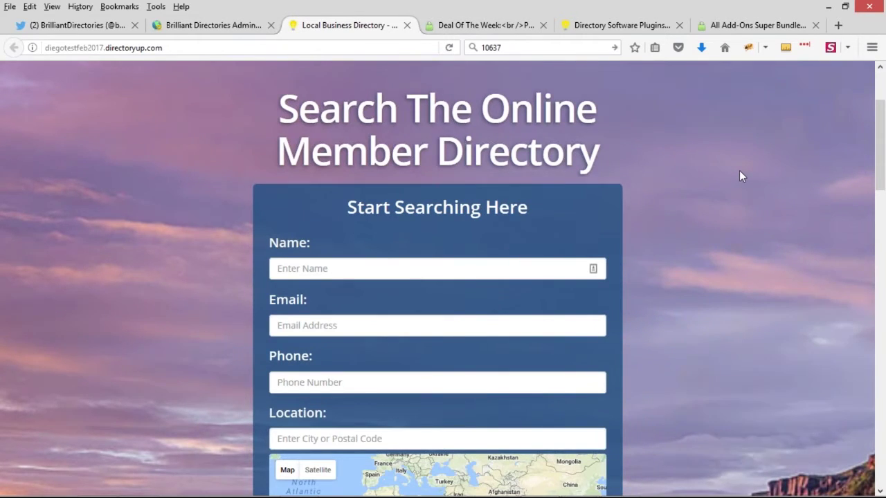
scroll(739, 174, down, 8)
scroll(735, 180, down, 6)
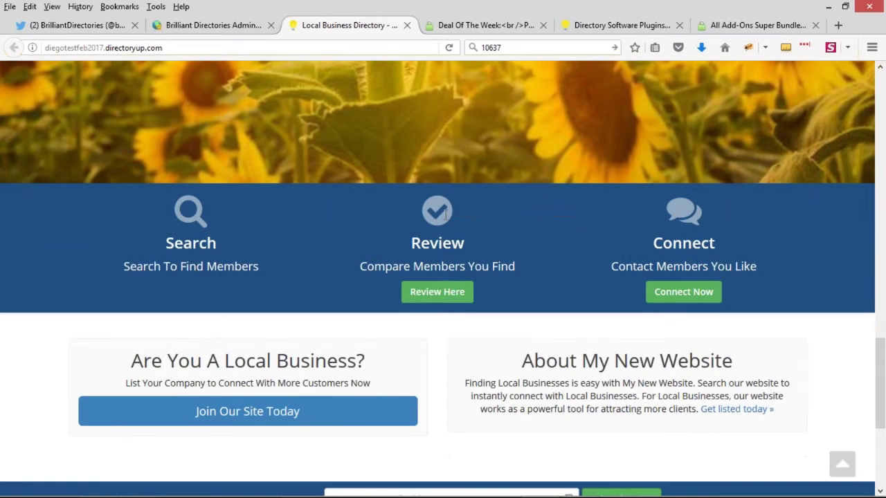
scroll(627, 152, down, 1)
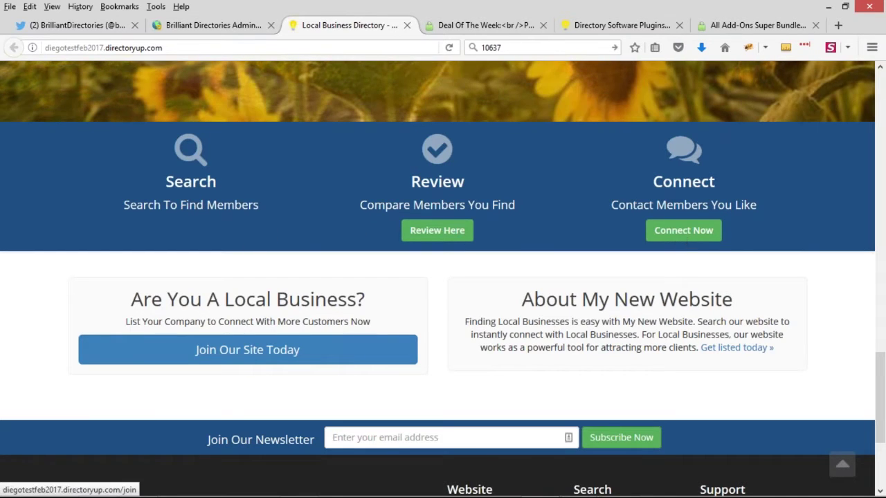
click(215, 26)
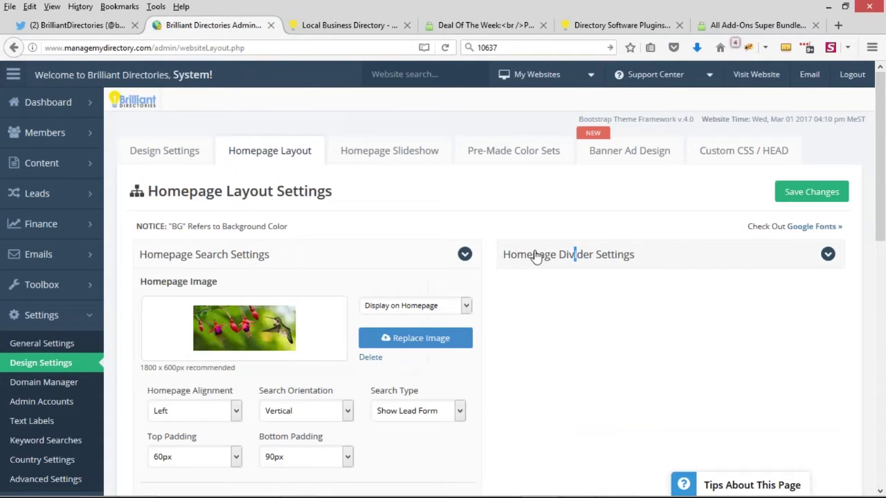
Locate Homepage Divider Settings and highlight the Search and Review titles and first caption
scroll(553, 190, down, 1)
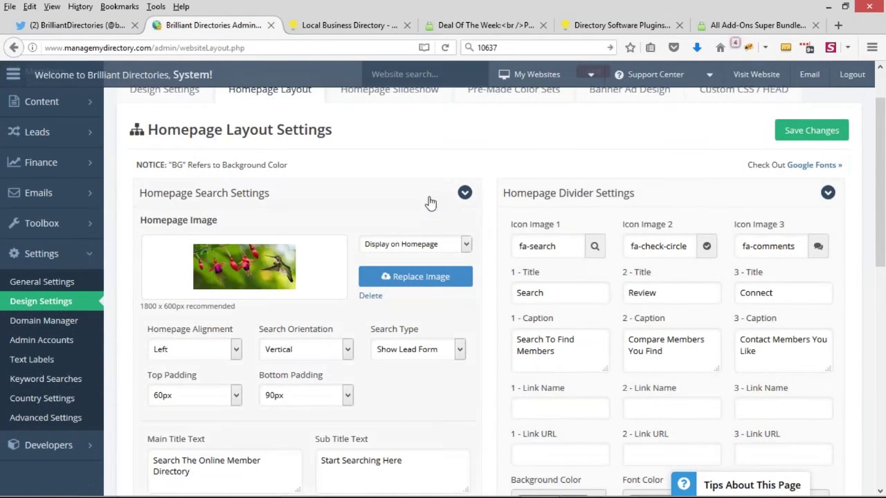
scroll(245, 208, up, 1)
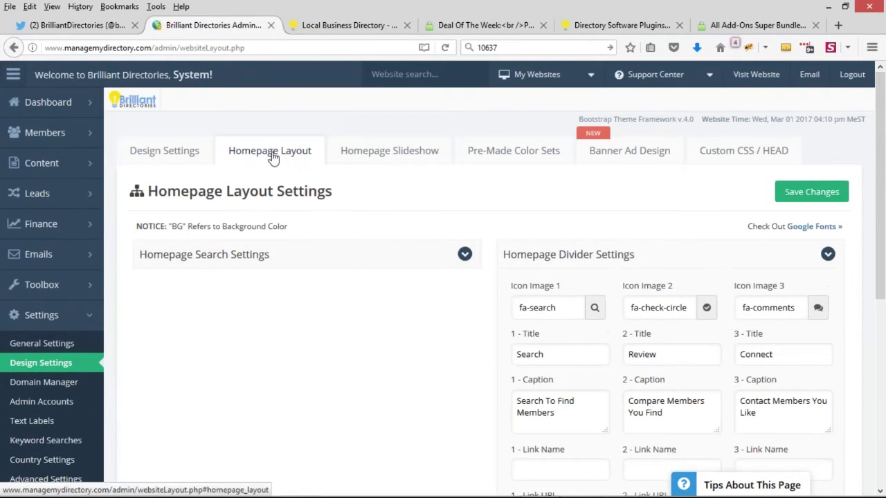
scroll(599, 225, down, 1)
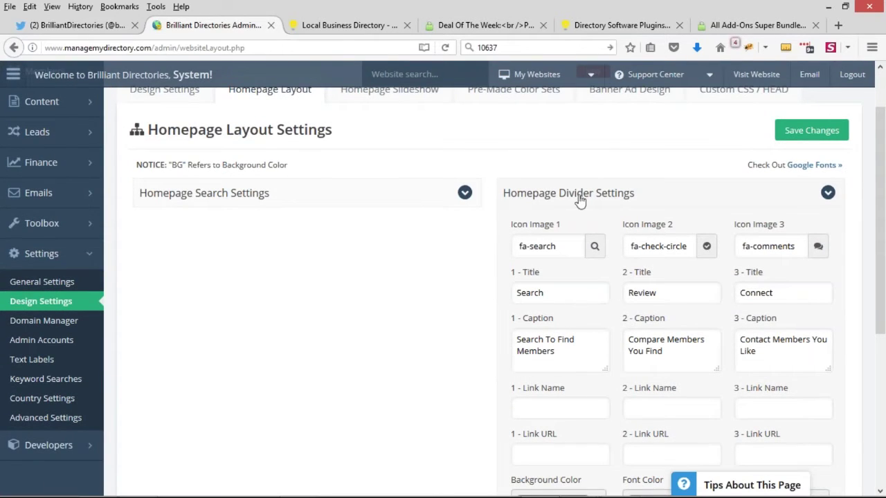
scroll(623, 190, down, 1)
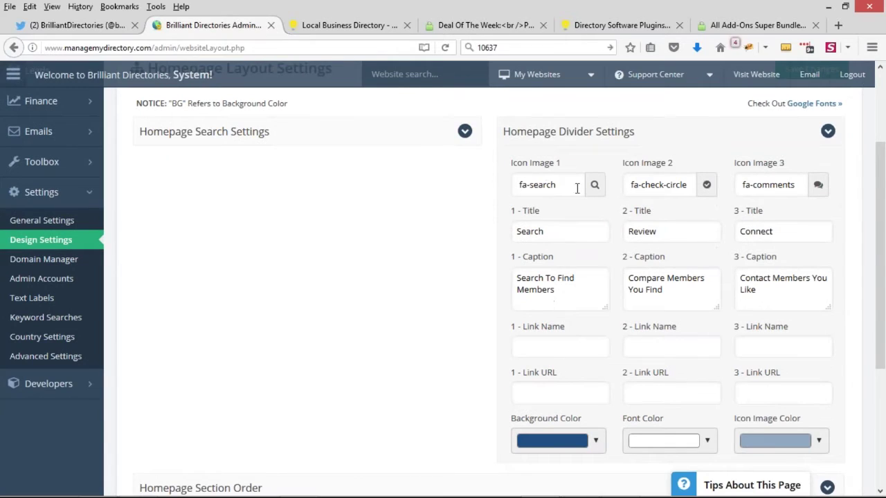
drag(551, 231, 510, 233)
drag(686, 232, 626, 232)
drag(559, 291, 508, 272)
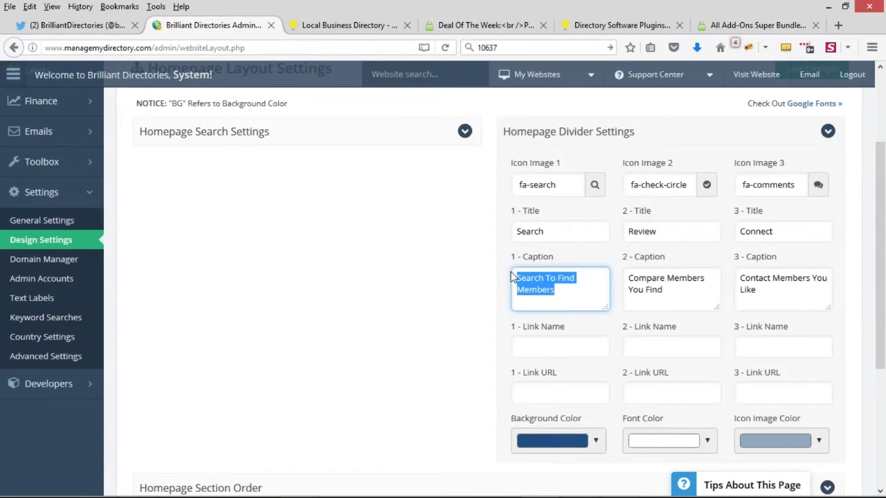
scroll(512, 277, down, 1)
Enter link names such as View Doctors and Doctor Reviews for the three divider icons
click(554, 284)
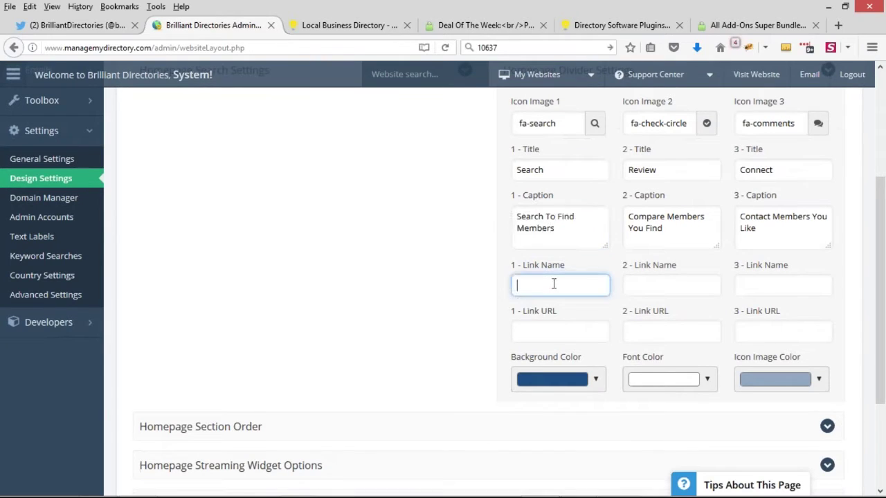
click(553, 332)
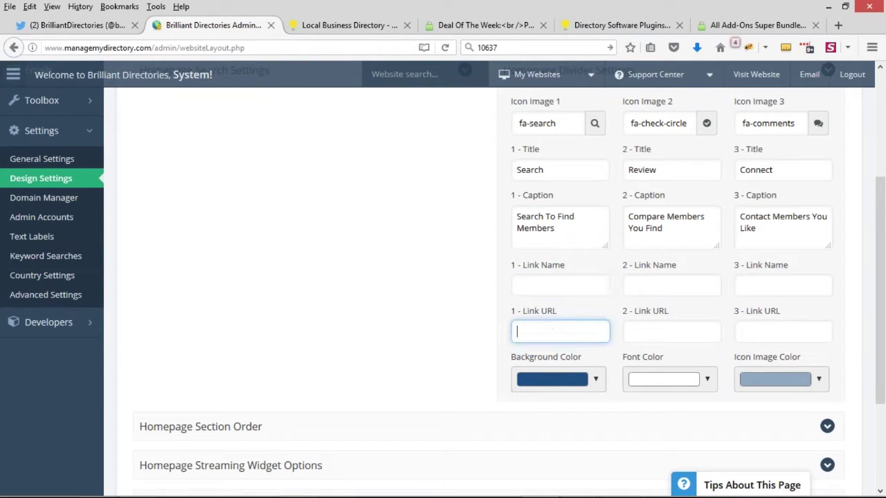
click(552, 282)
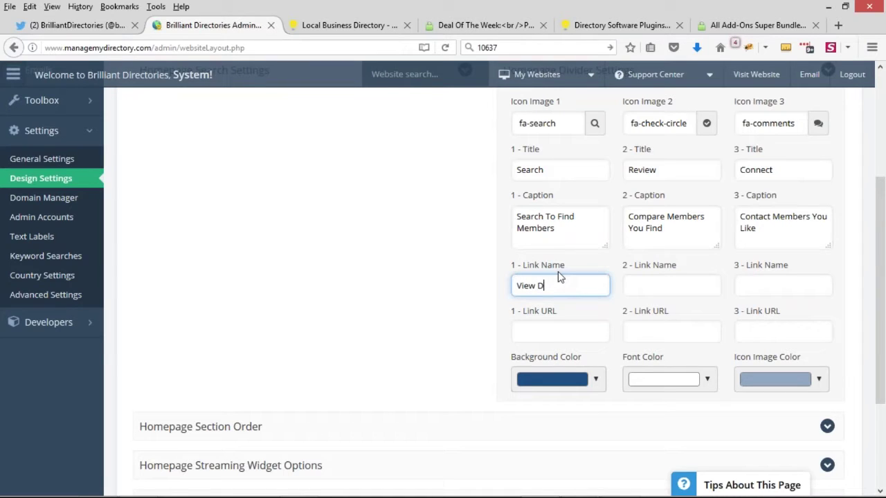
key(Tab)
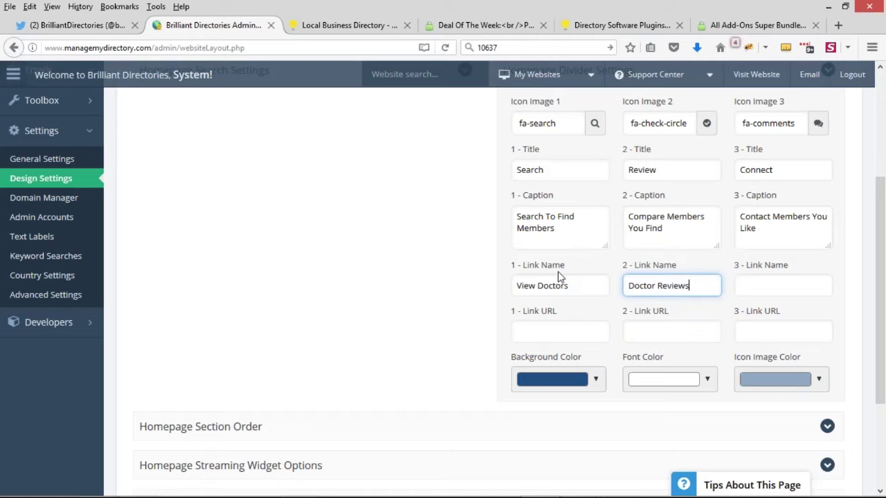
key(Tab)
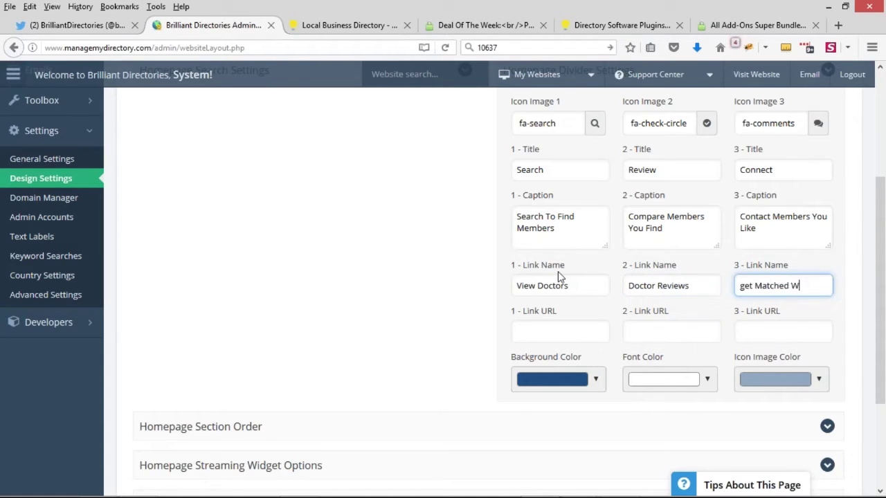
text(tors)
click(749, 335)
click(674, 337)
click(552, 326)
click(779, 333)
click(670, 333)
click(593, 332)
Preview the live homepage, then delete all three divider link names
click(377, 27)
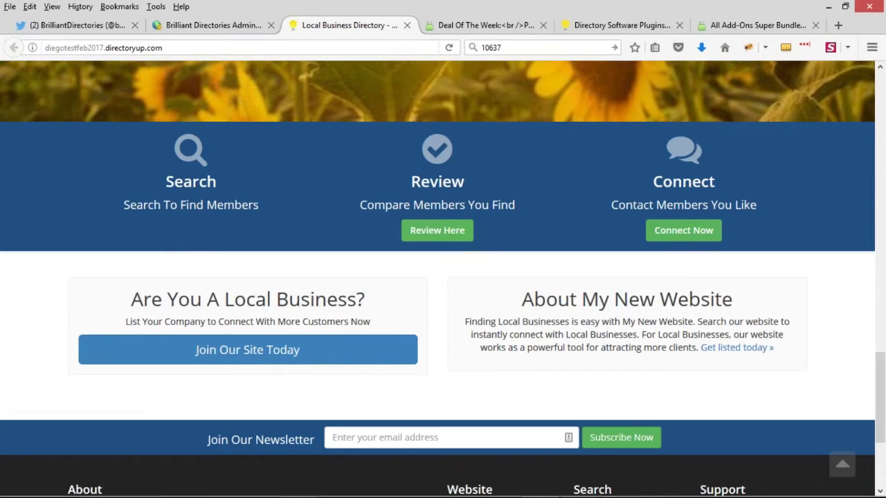
click(226, 28)
drag(575, 286, 498, 277)
key(BackSpace)
key(Tab)
key(BackSpace)
key(Tab)
key(BackSpace)
click(567, 326)
text(http:////)
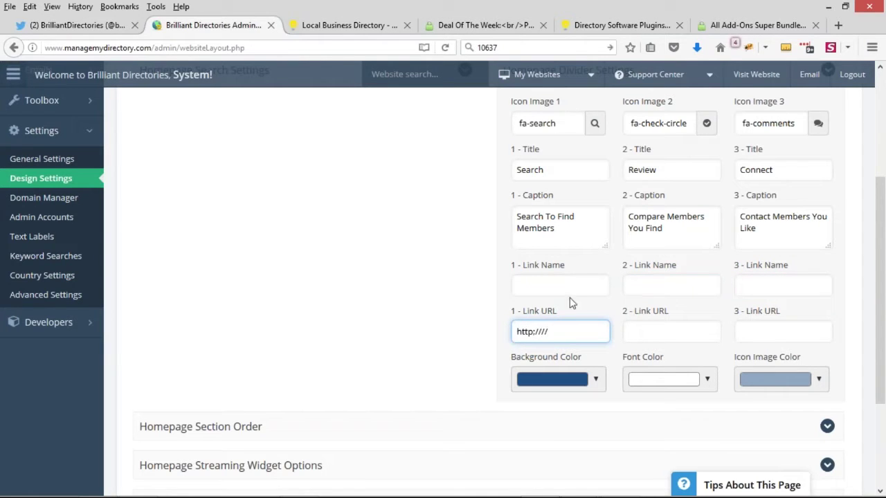
click(344, 25)
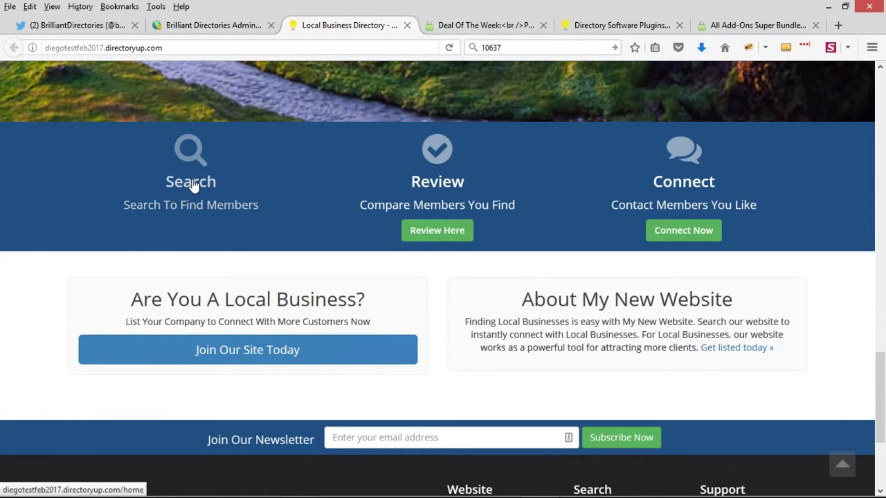
Preview the Search, Review, Connect band in Responsive Design Mode at narrowed width, then exit
key(ctrl+shift+m)
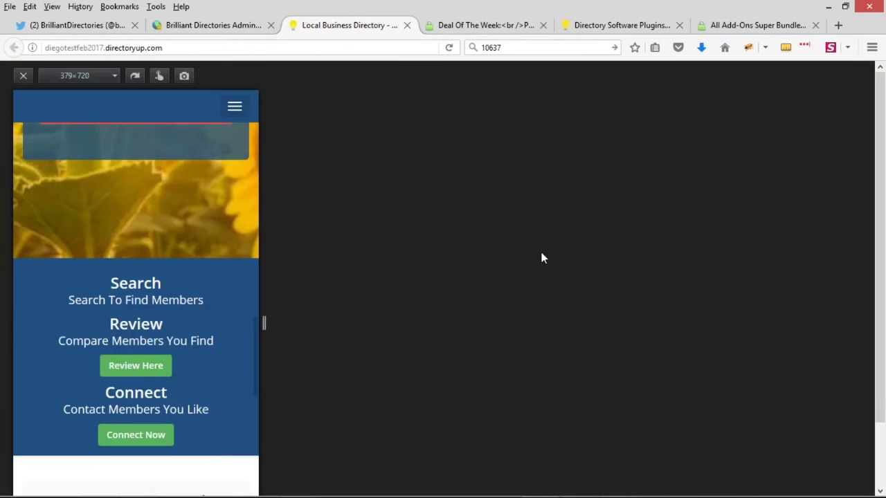
scroll(208, 231, down, 1)
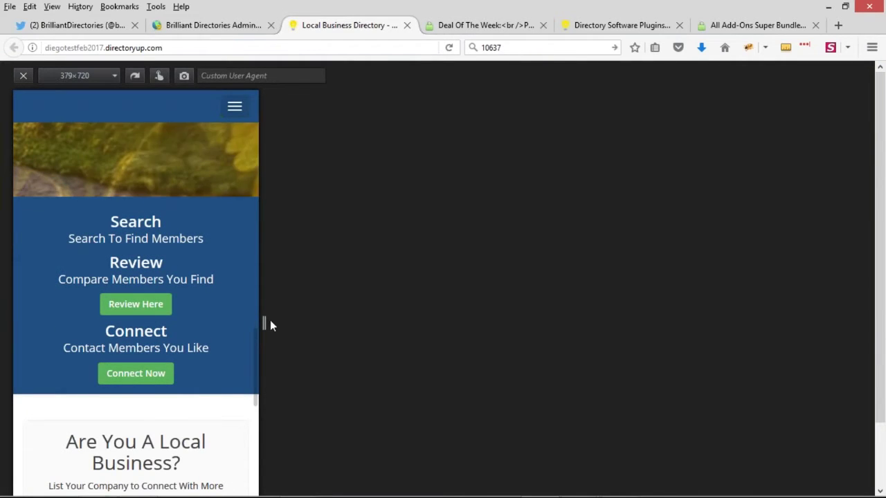
drag(263, 323, 560, 318)
key(ctrl+shift+m)
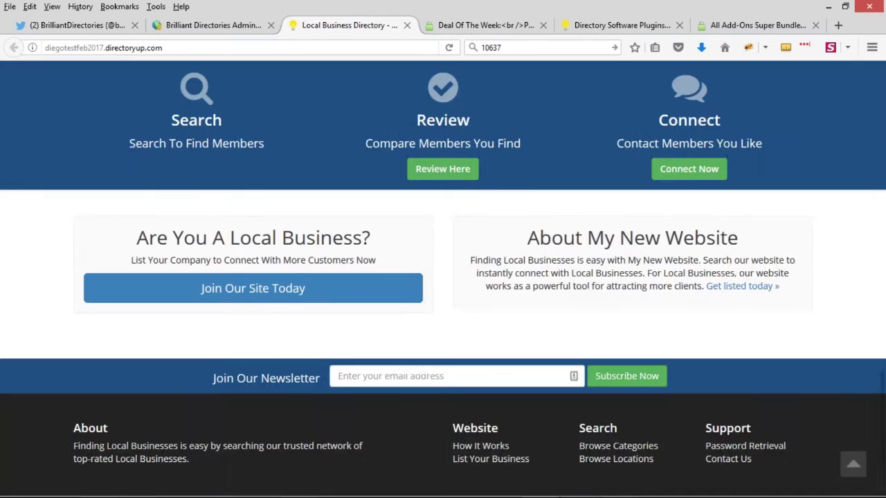
scroll(572, 239, up, 5)
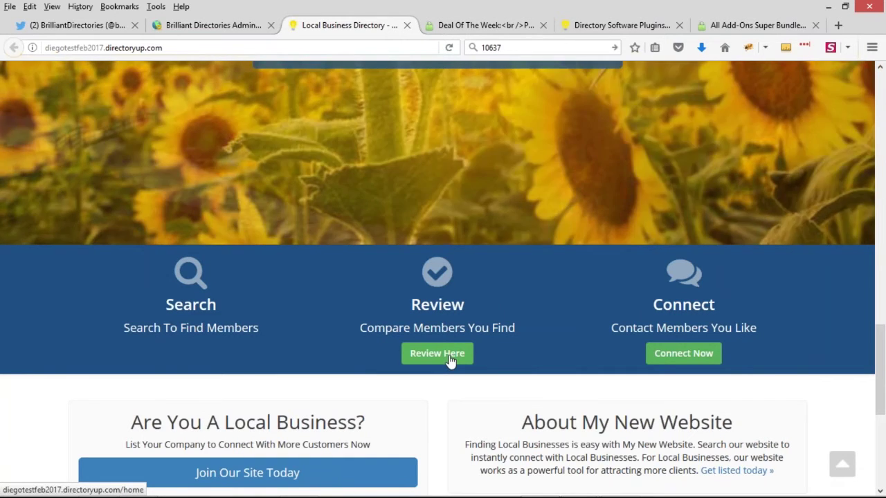
Follow Connect Now to the Choose a Plan page, go home via the logo, then back to admin
scroll(633, 298, down, 2)
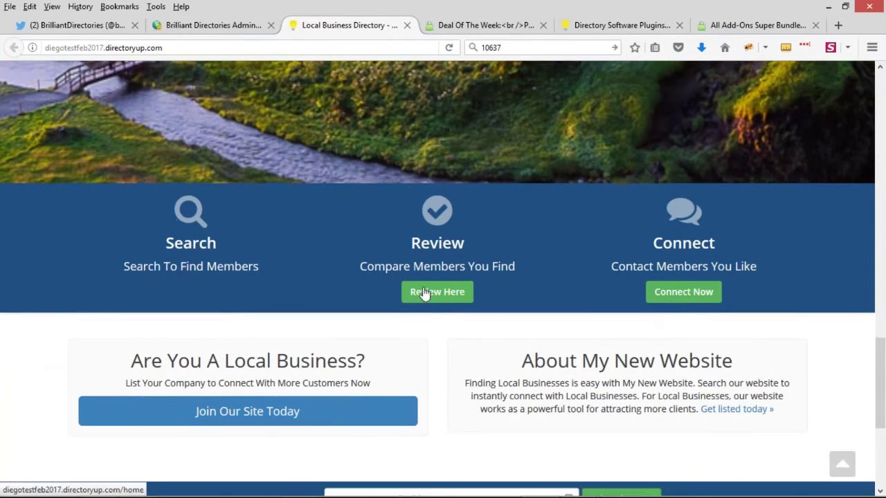
click(700, 298)
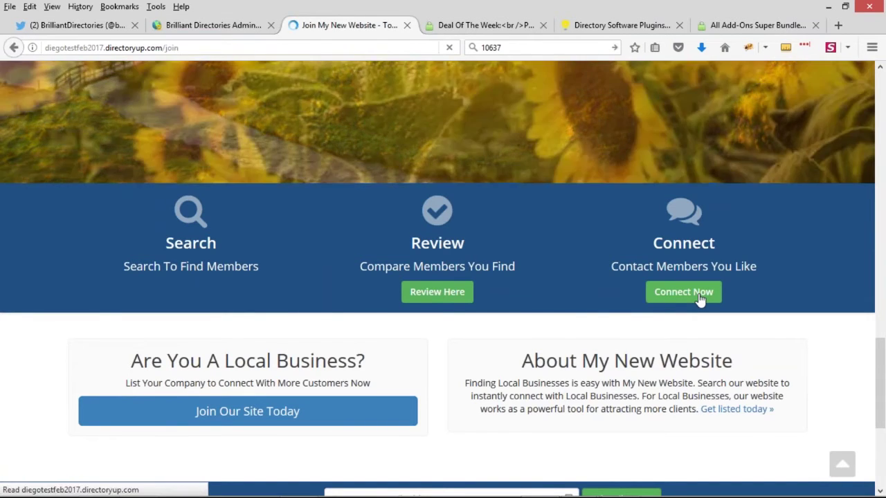
scroll(599, 249, down, 5)
scroll(587, 261, up, 5)
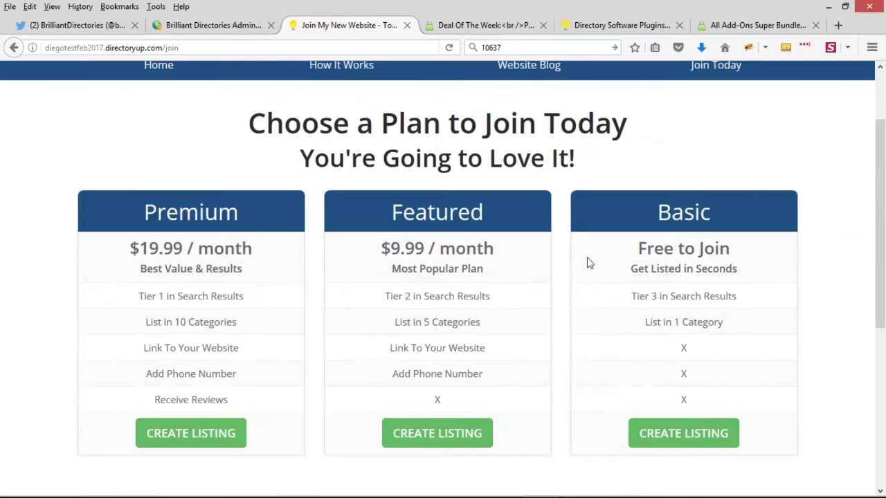
click(224, 111)
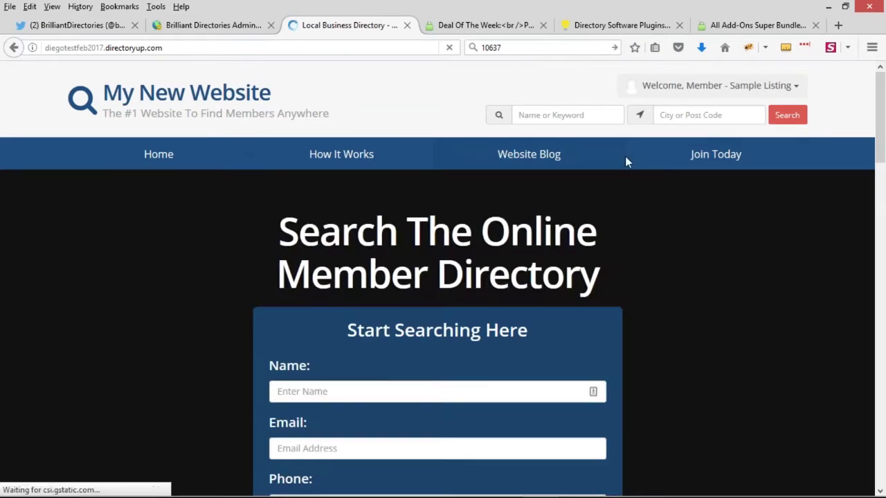
scroll(756, 258, down, 8)
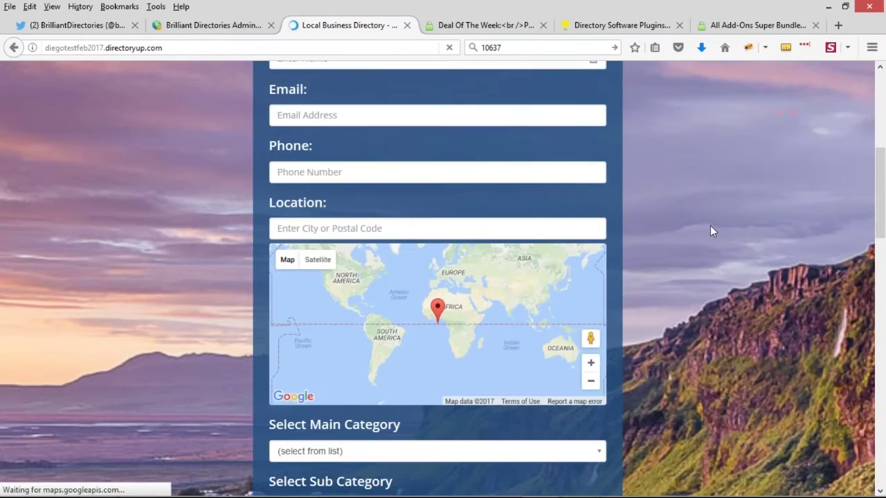
scroll(706, 225, down, 8)
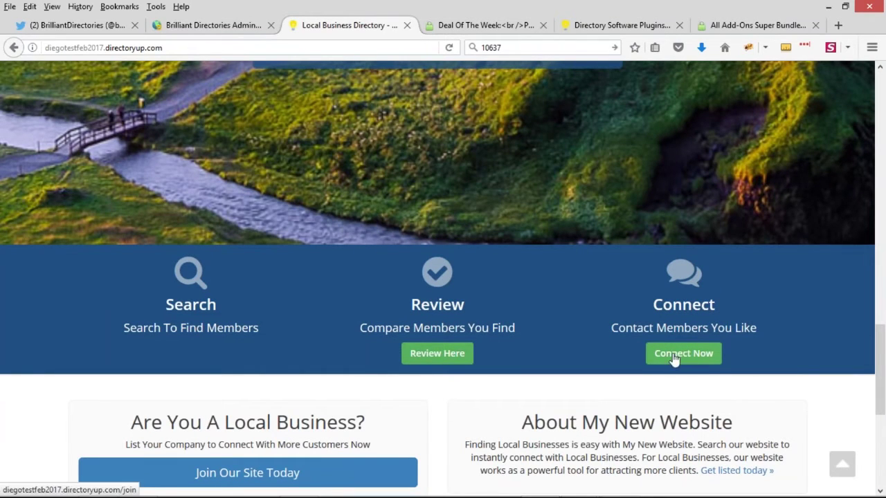
scroll(484, 318, down, 1)
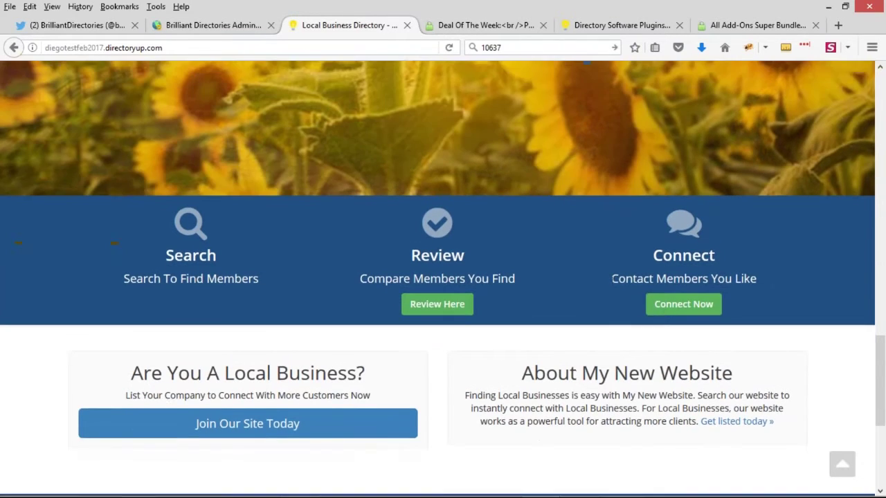
scroll(277, 346, up, 1)
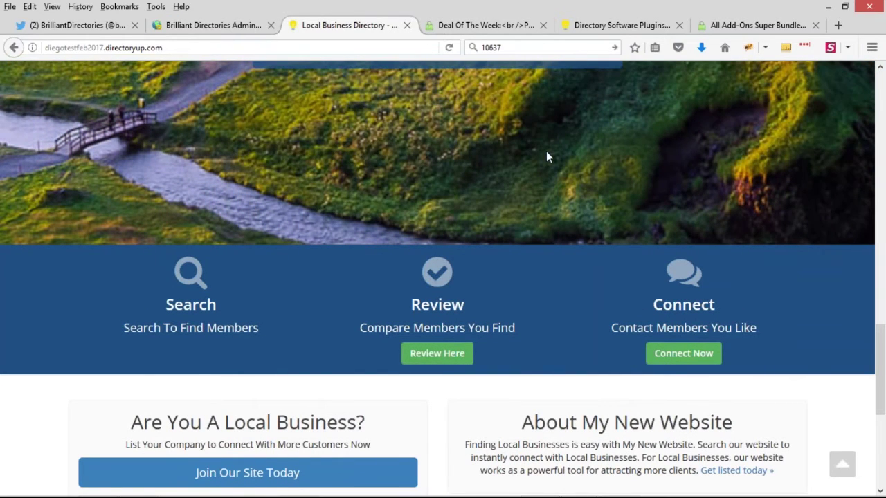
click(187, 27)
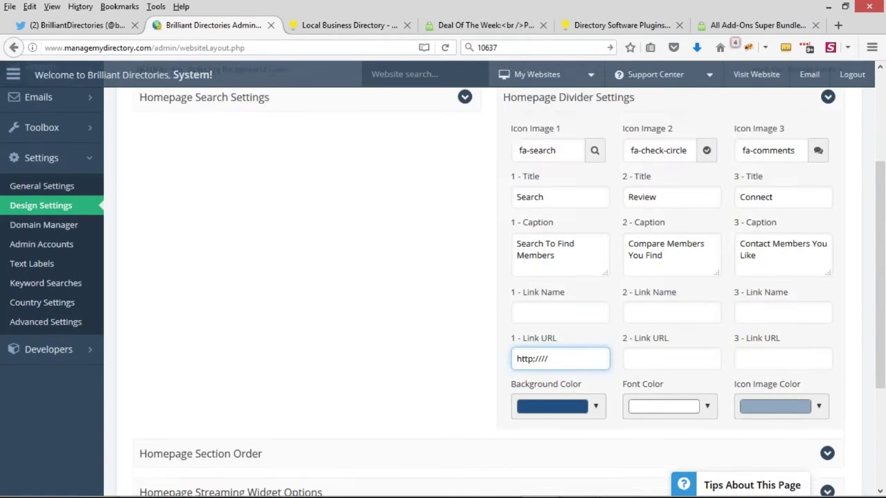
Collapse the Homepage Divider Settings section
scroll(526, 277, up, 3)
drag(503, 255, 636, 256)
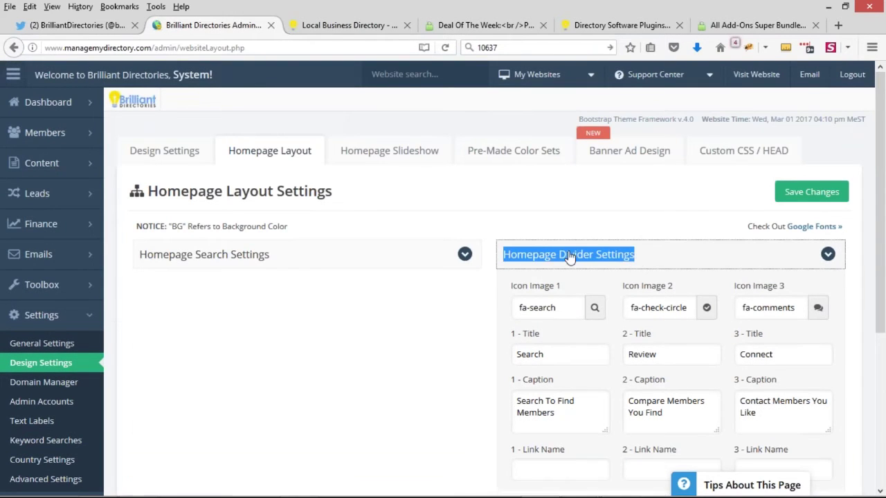
click(569, 254)
click(617, 254)
click(637, 256)
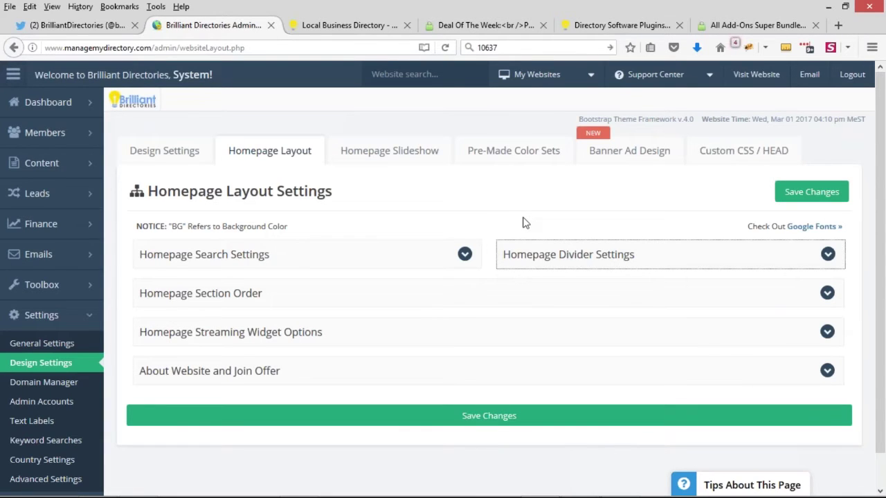
Open the demobootstrap.com demo site in the other browser tab
click(623, 25)
text(demo)
key(Return)
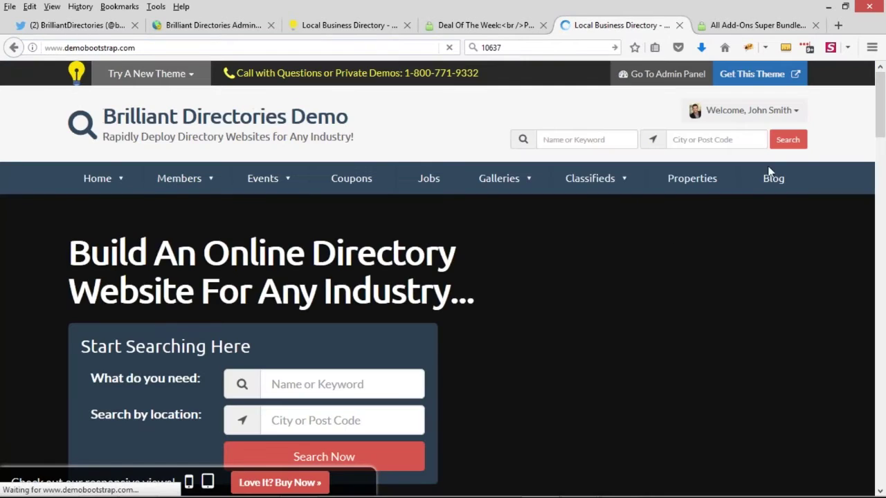
Open the signed-in member's Edit Profile page from the Welcome menu
click(796, 111)
click(782, 279)
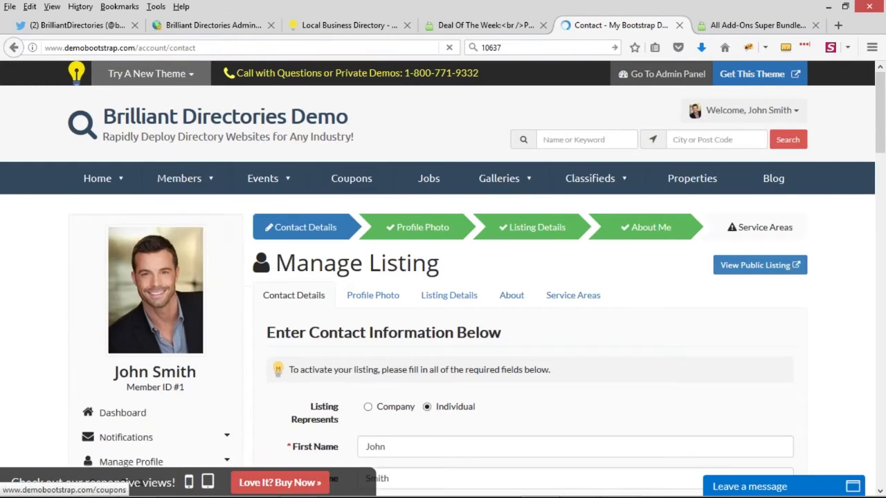
scroll(63, 320, down, 4)
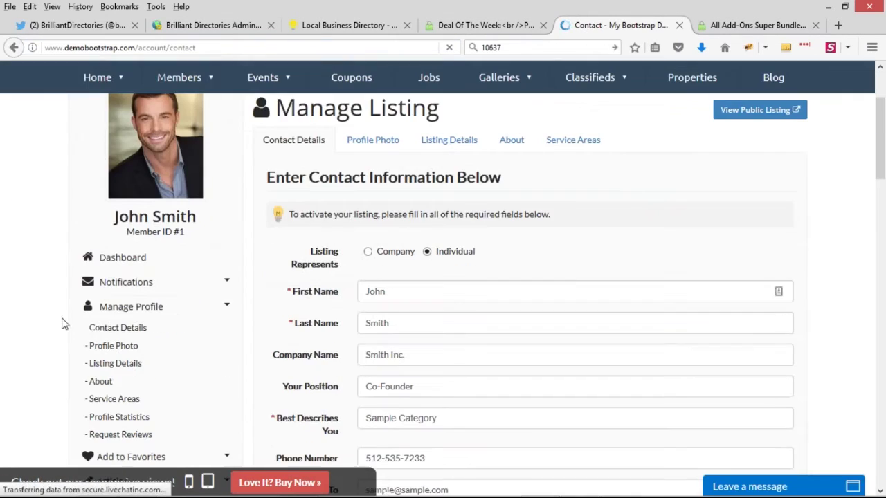
Go to the member Dashboard and highlight the Free QR Code Image box
click(123, 260)
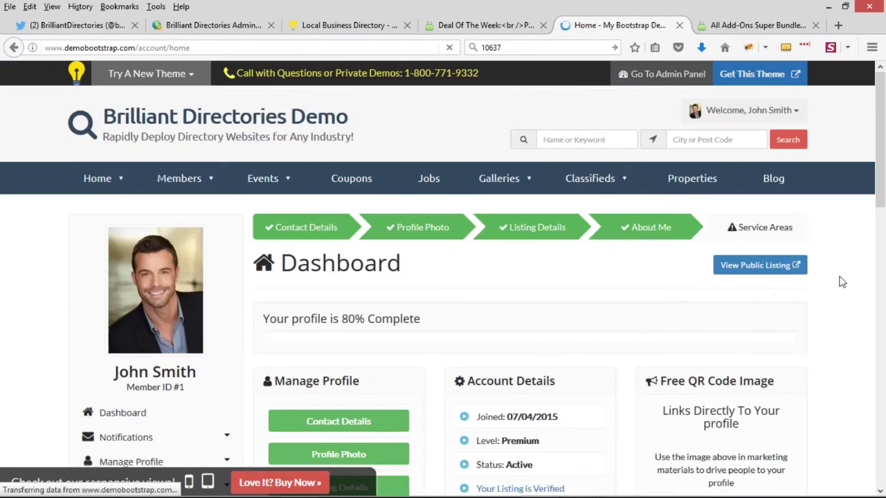
scroll(805, 209, down, 4)
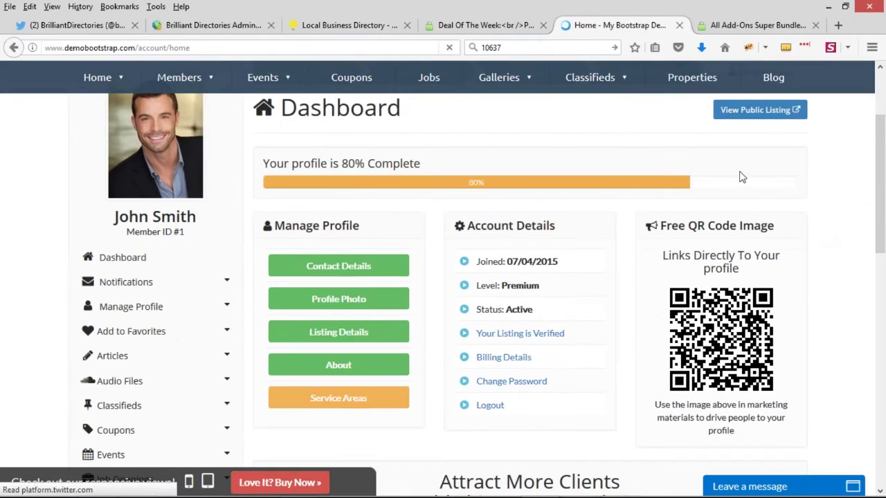
scroll(783, 194, down, 2)
scroll(771, 242, up, 2)
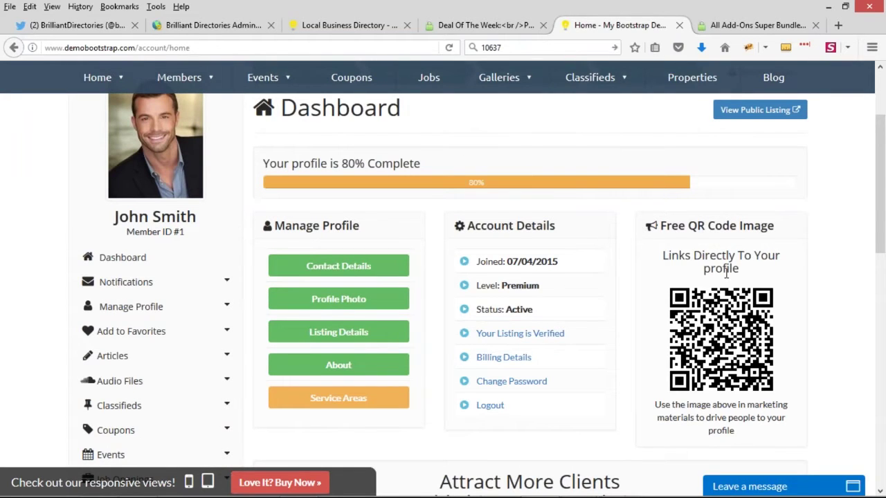
scroll(727, 271, down, 2)
scroll(230, 306, up, 4)
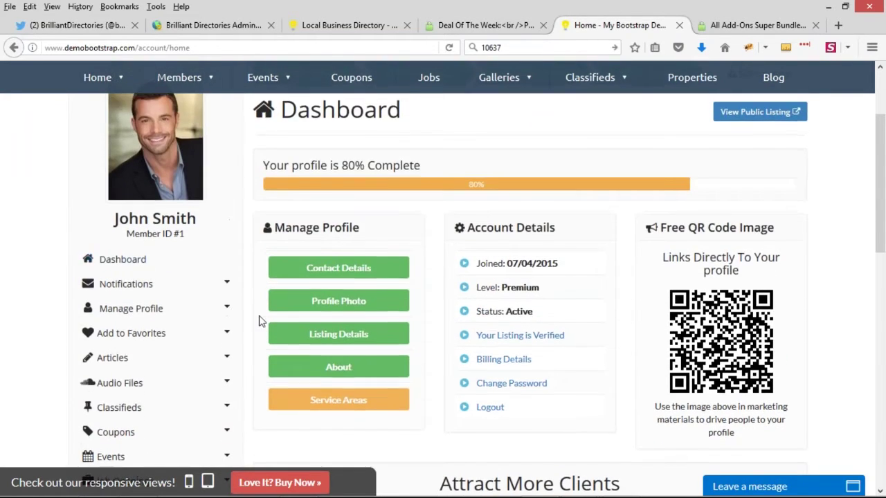
scroll(793, 311, down, 3)
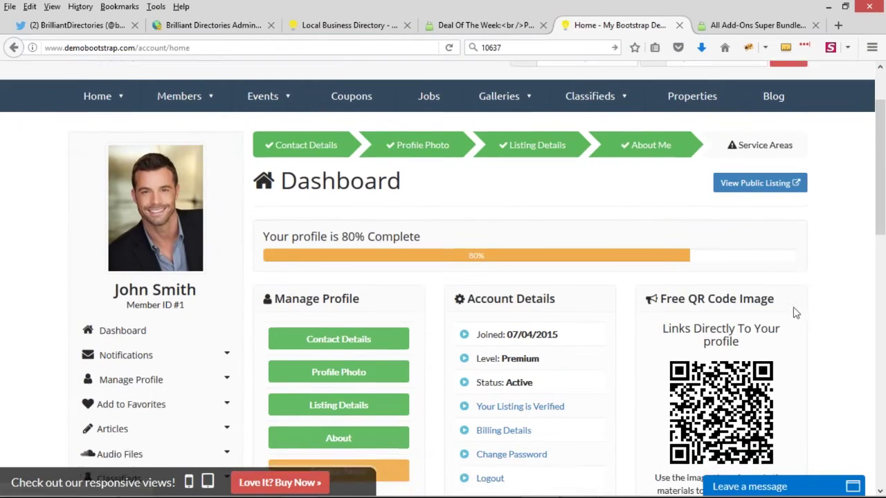
drag(662, 227, 777, 228)
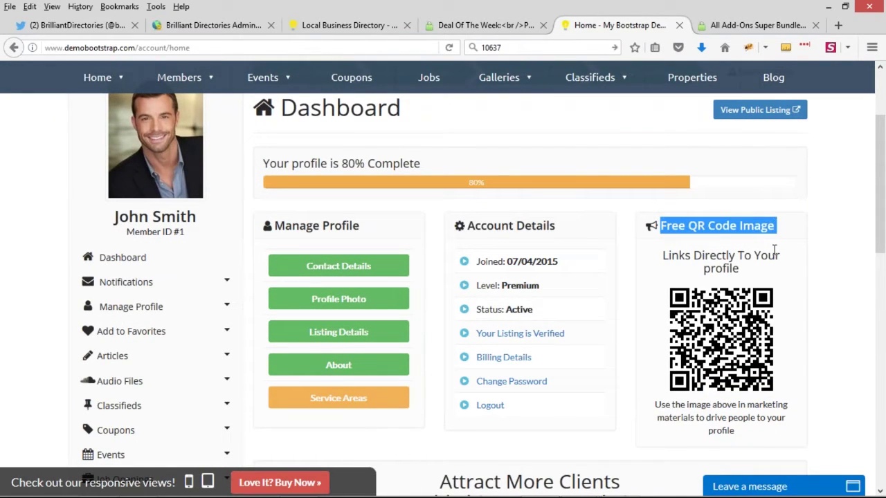
scroll(774, 250, down, 2)
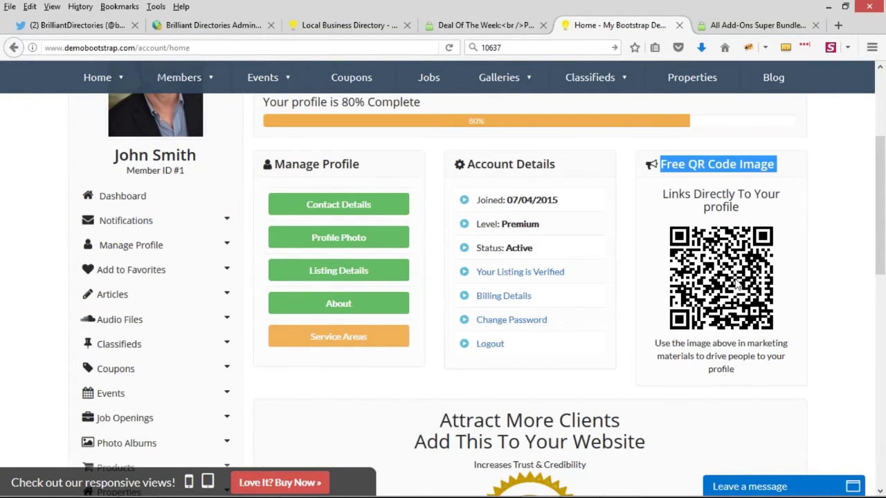
Select the full member badge embed code on the dashboard
scroll(741, 284, down, 5)
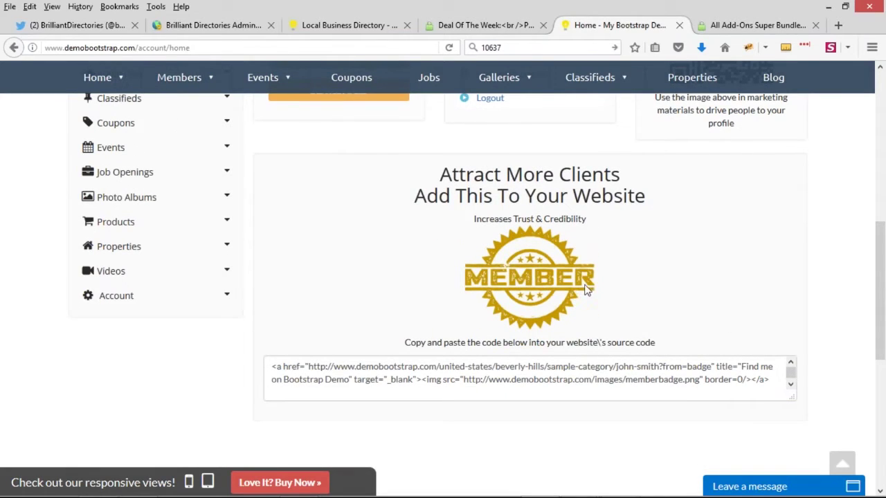
click(293, 370)
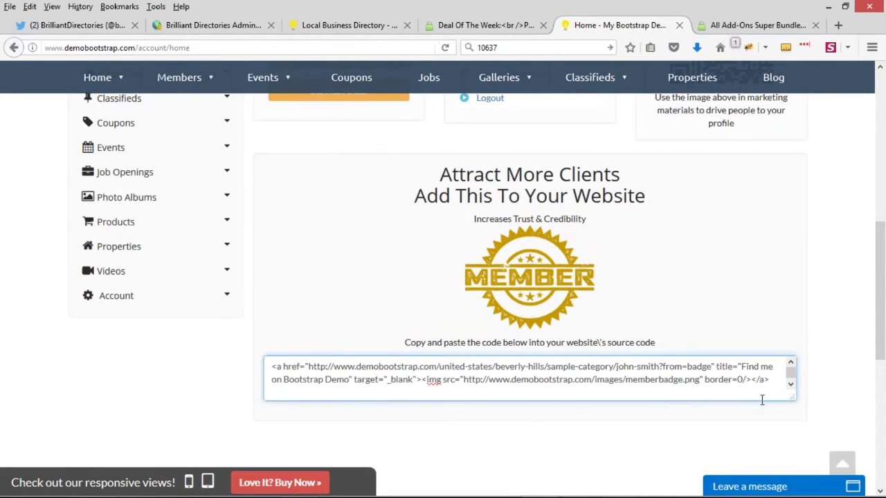
drag(780, 385, 270, 355)
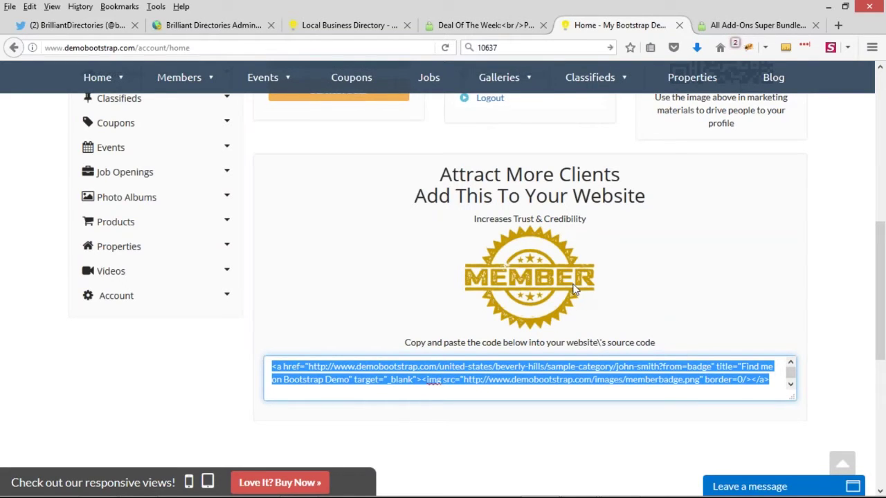
click(498, 382)
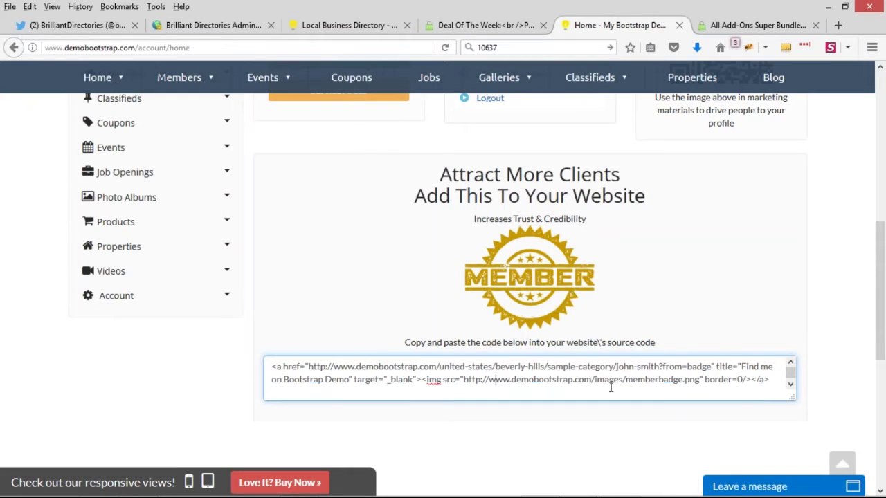
drag(778, 390, 271, 353)
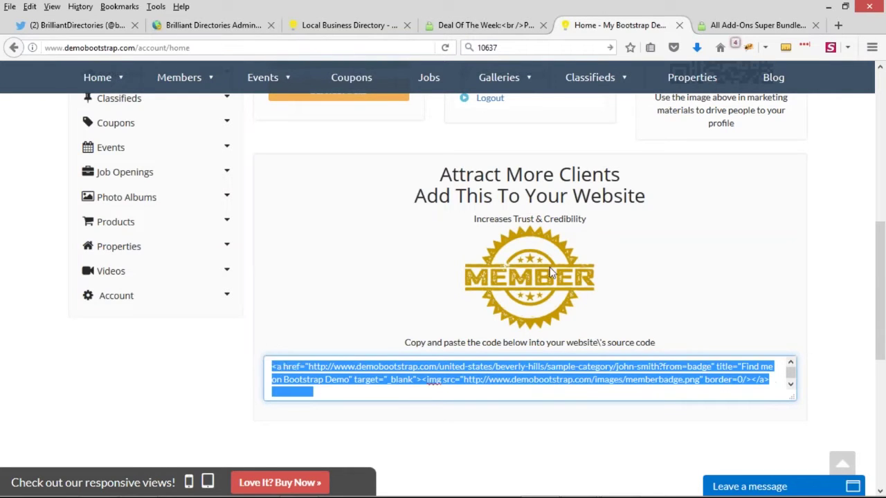
Highlight the Free QR Code Image heading, then return to the admin Homepage Layout Settings
scroll(746, 323, up, 6)
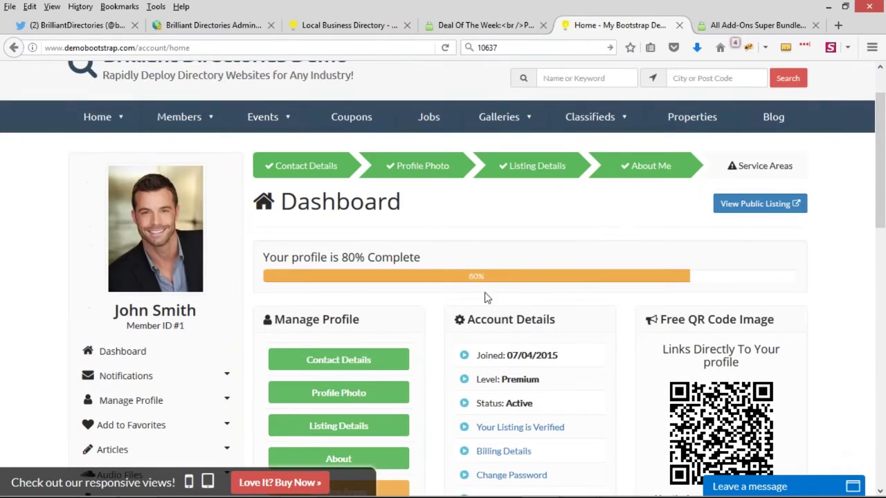
scroll(609, 299, down, 3)
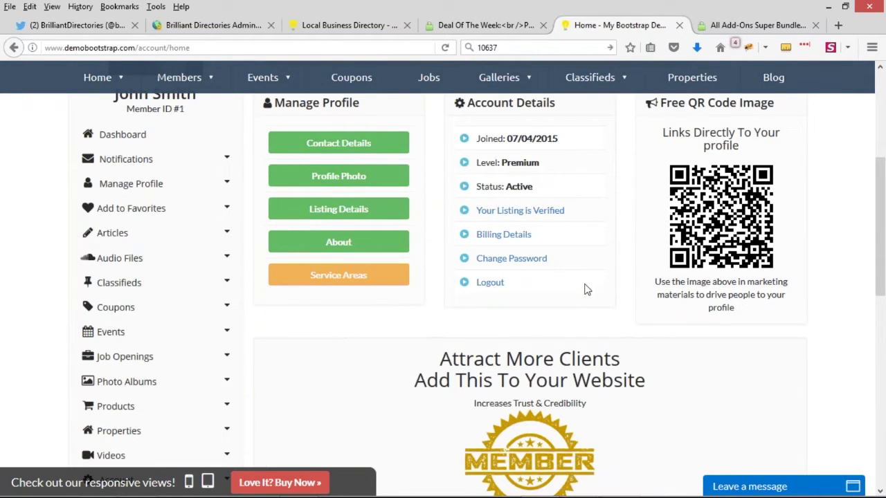
scroll(586, 289, up, 2)
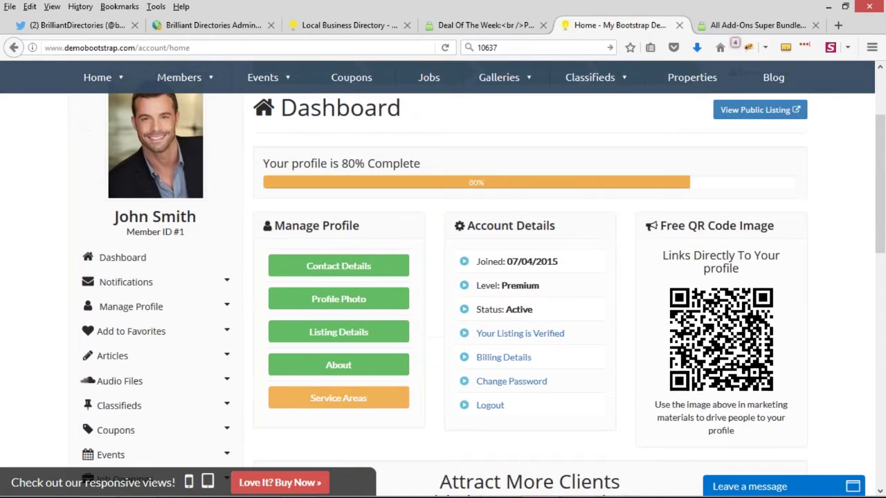
drag(659, 226, 789, 225)
scroll(641, 229, down, 2)
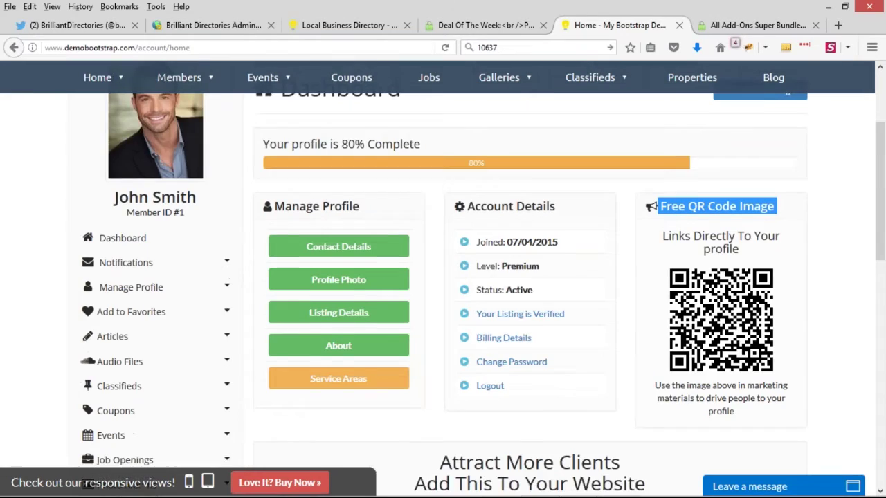
scroll(641, 228, up, 2)
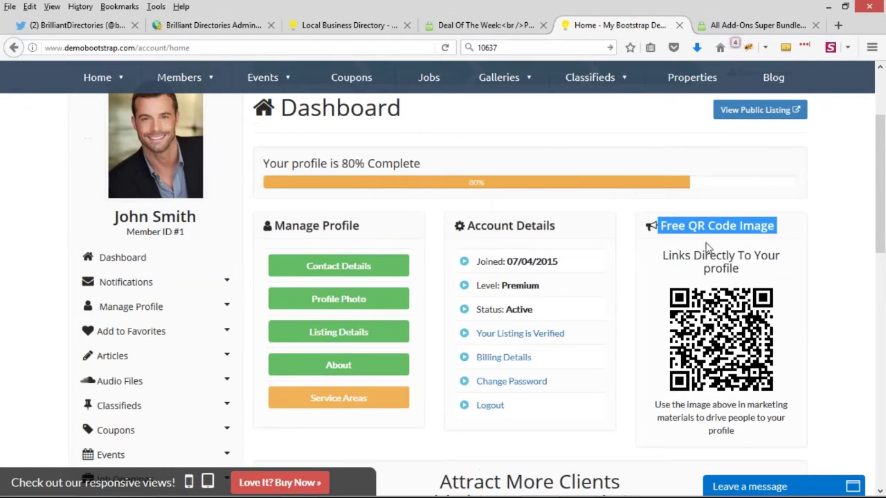
click(221, 24)
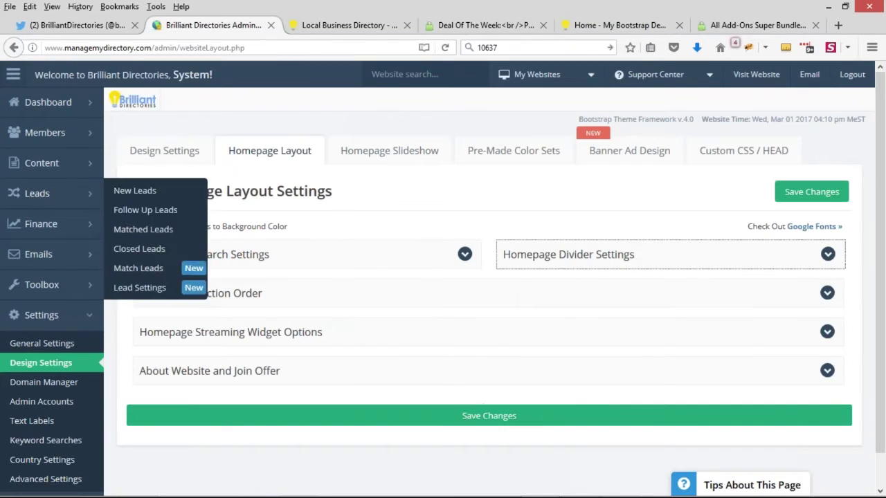
Open Finance > Manage Products and scroll to list all five plans, General User to Premium
mouse_move(69, 224)
click(175, 224)
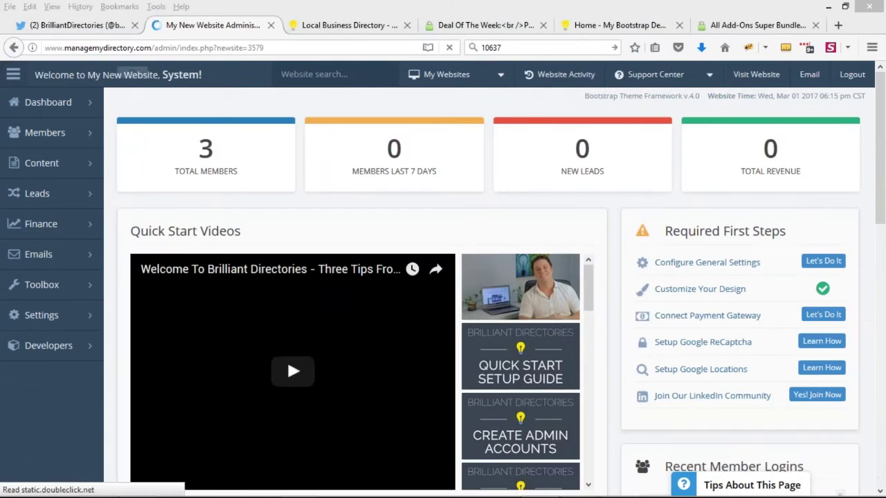
mouse_move(39, 227)
click(120, 227)
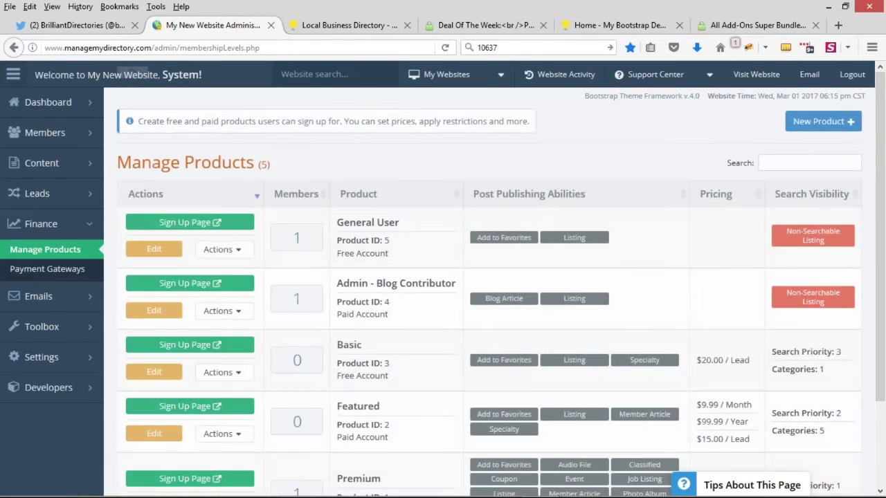
scroll(355, 291, down, 3)
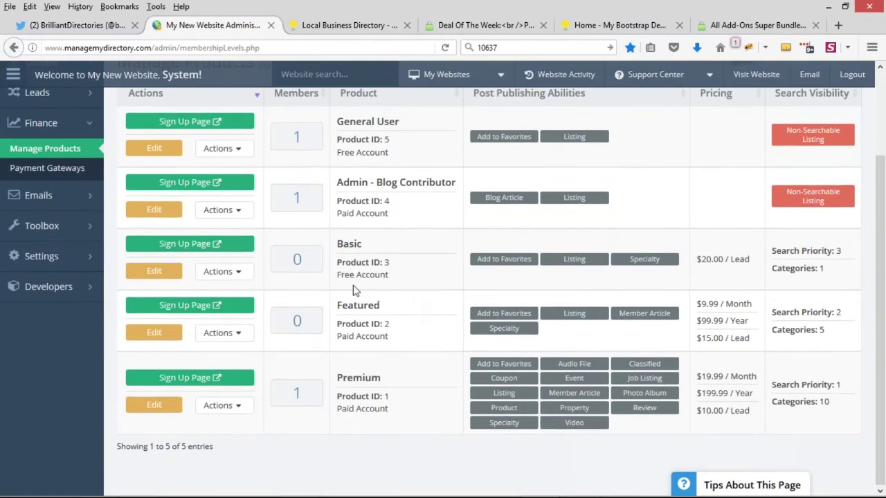
Set Show QR Code and Show Member Badge in Dashboard to No for the Premium product
click(155, 404)
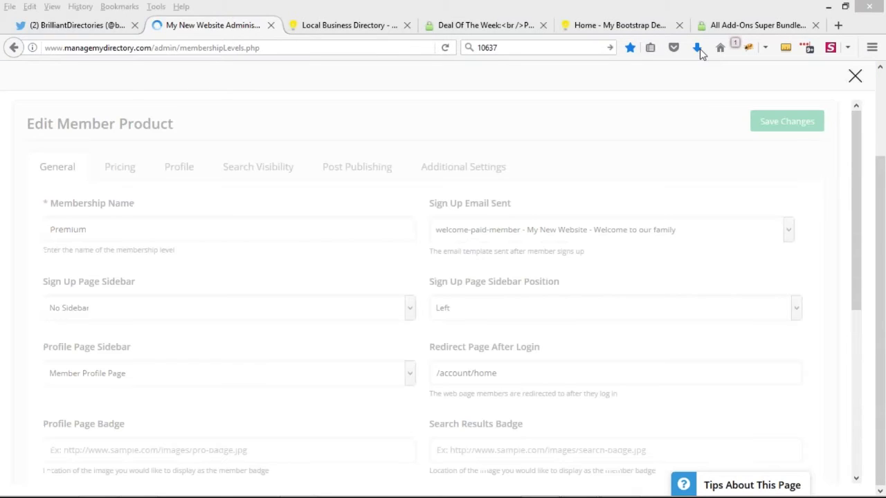
click(463, 170)
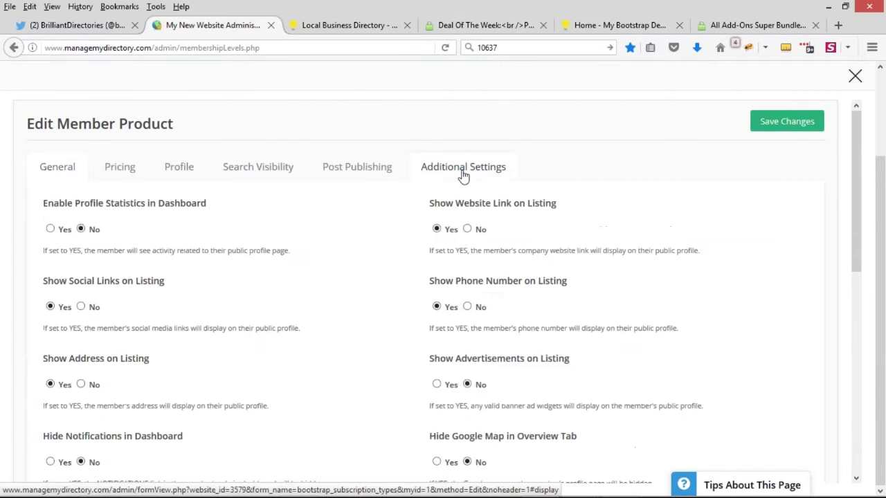
scroll(599, 267, down, 4)
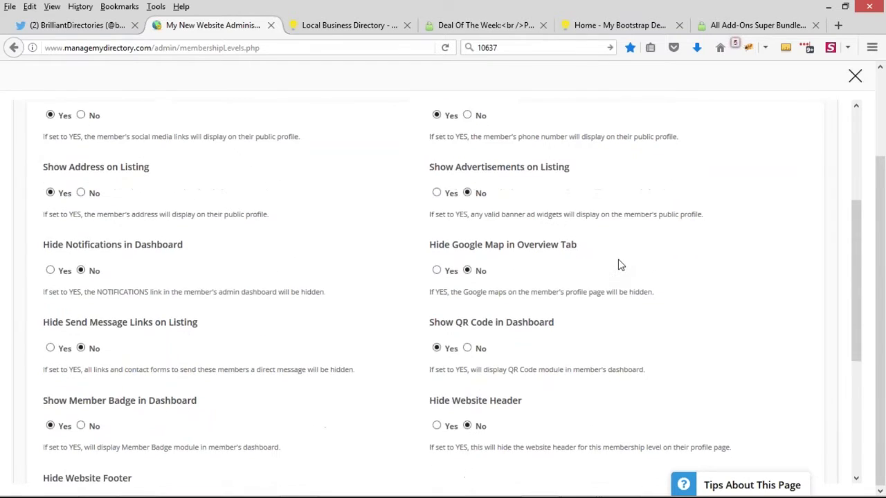
scroll(621, 265, down, 1)
drag(430, 206, 552, 211)
drag(41, 289, 197, 292)
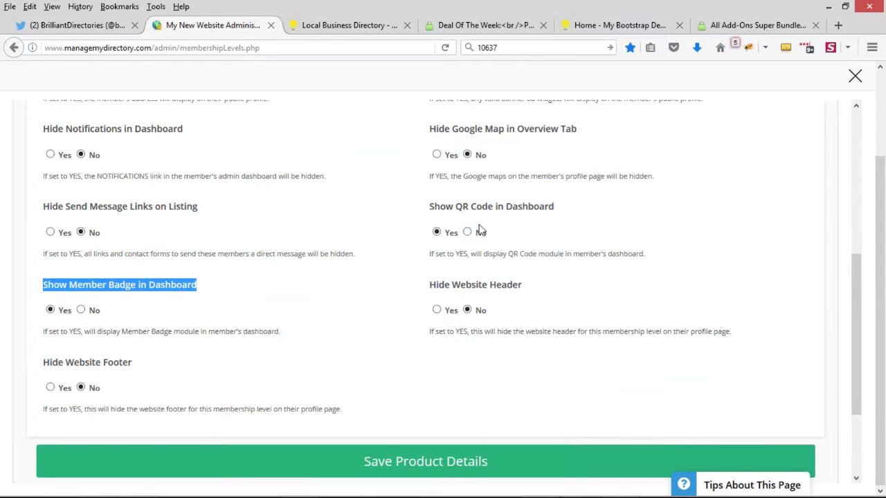
click(81, 310)
click(248, 301)
drag(429, 209, 557, 207)
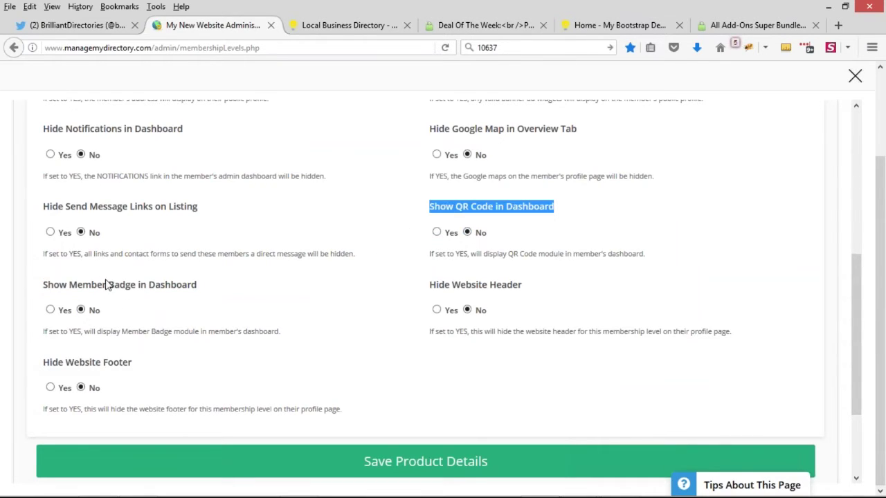
drag(44, 290, 206, 287)
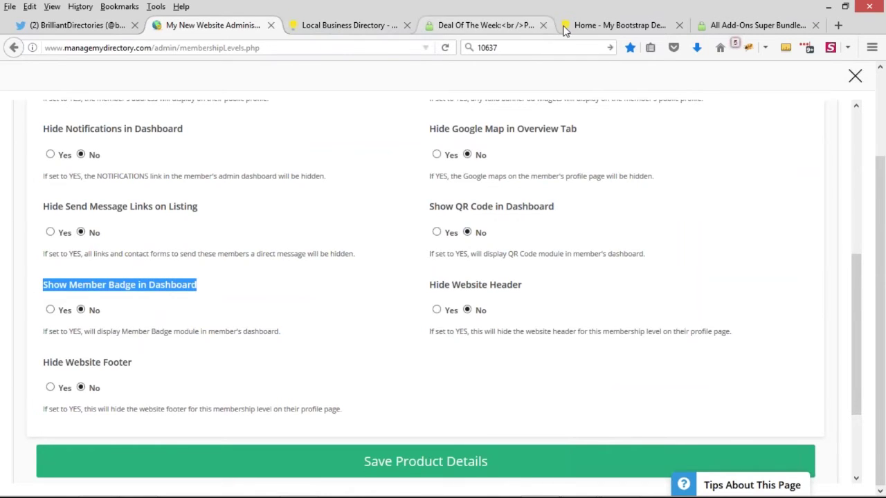
Compare the Premium settings against the QR code and badge on the demo member dashboard
click(620, 24)
scroll(595, 201, down, 3)
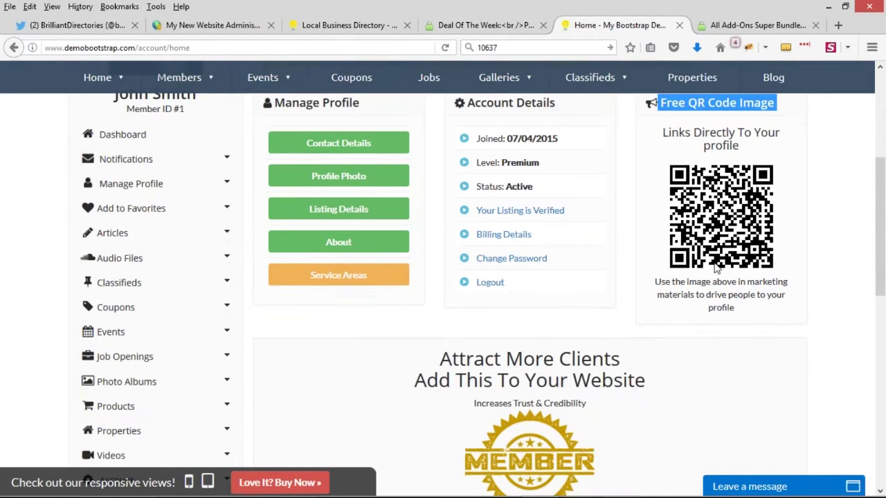
scroll(646, 367, down, 5)
scroll(692, 326, up, 4)
scroll(720, 299, up, 5)
click(216, 28)
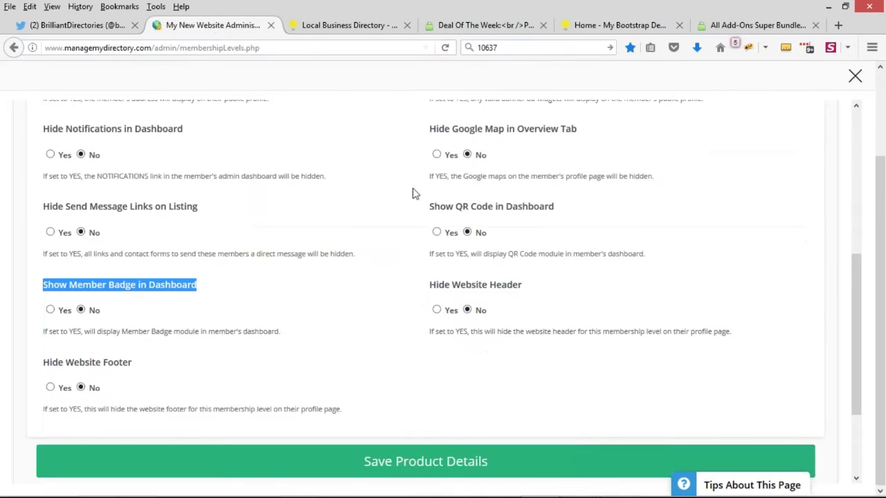
drag(436, 208, 429, 207)
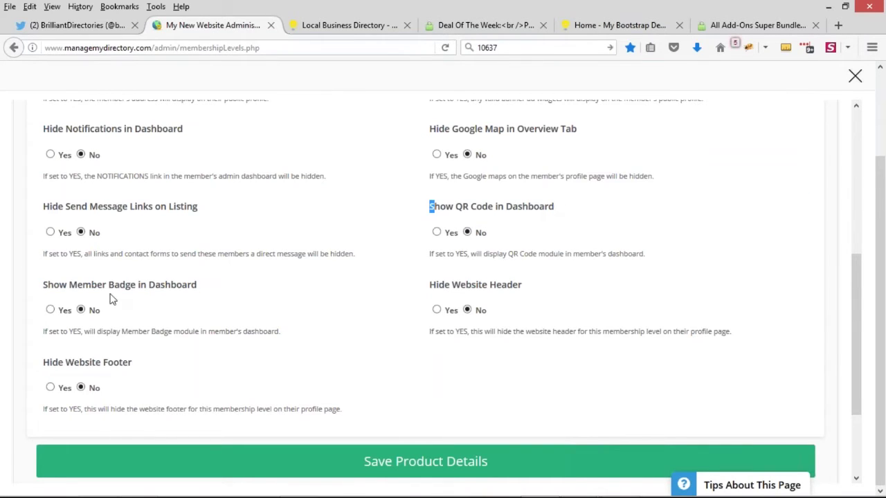
scroll(145, 302, up, 10)
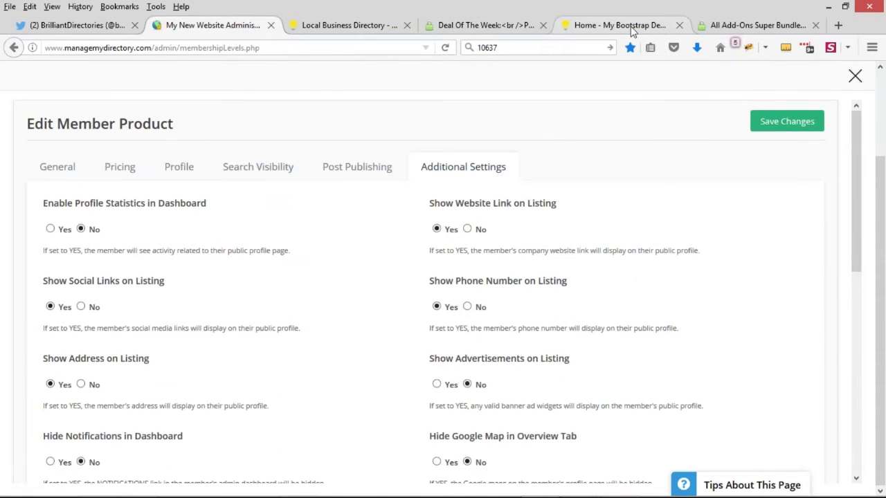
click(618, 25)
scroll(632, 257, up, 2)
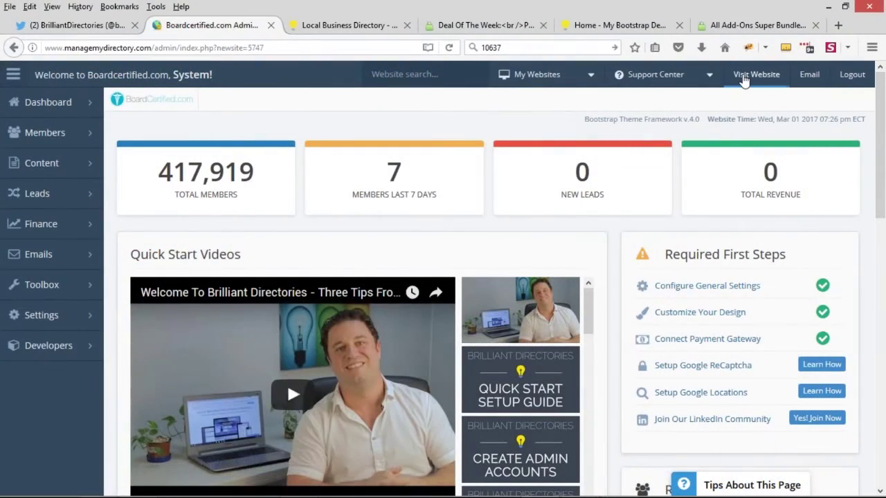
Open the Boardcertified.com public website from Visit Website in the admin top bar
click(742, 77)
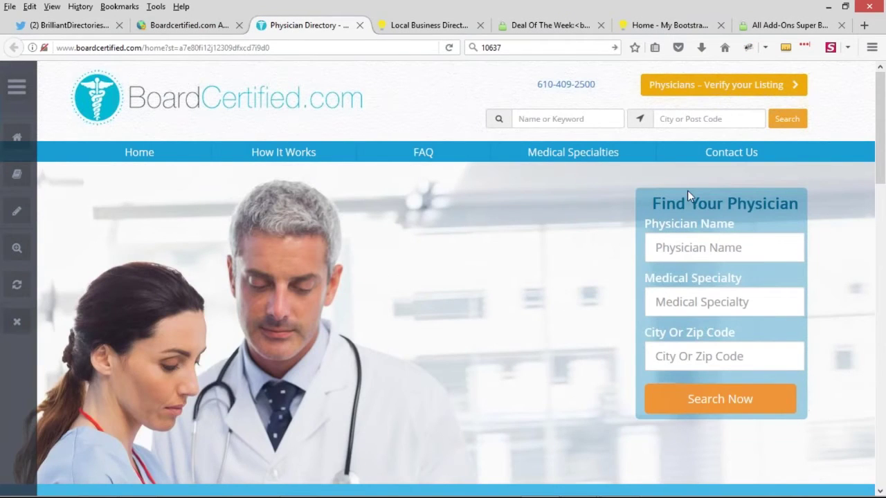
Scroll the BoardCertified.com homepage to the footer and back, then return to the admin dashboard
scroll(595, 191, down, 3)
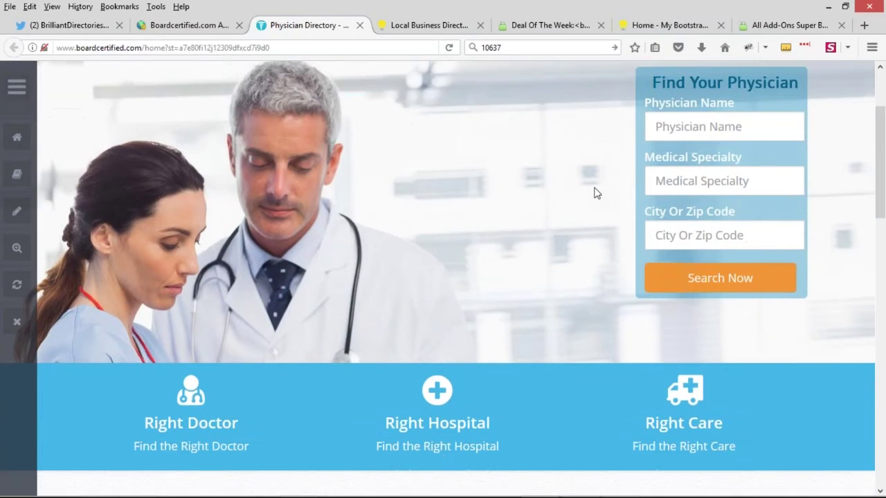
scroll(596, 192, down, 5)
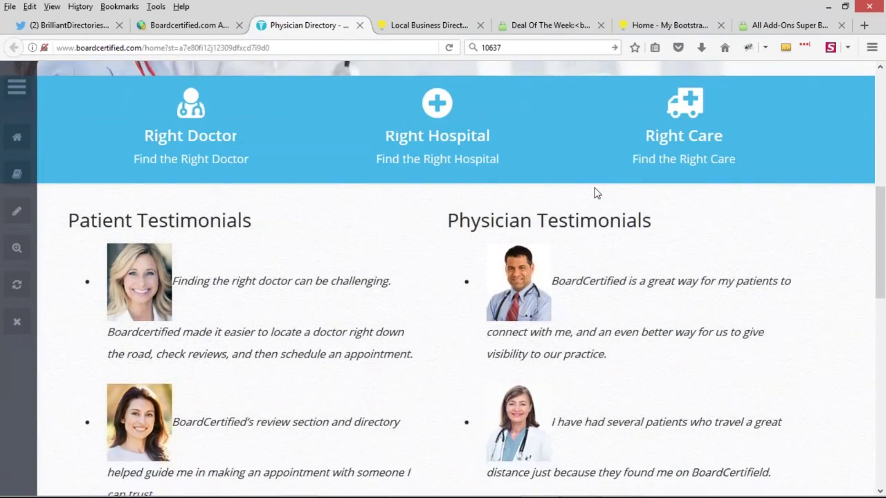
scroll(596, 193, down, 5)
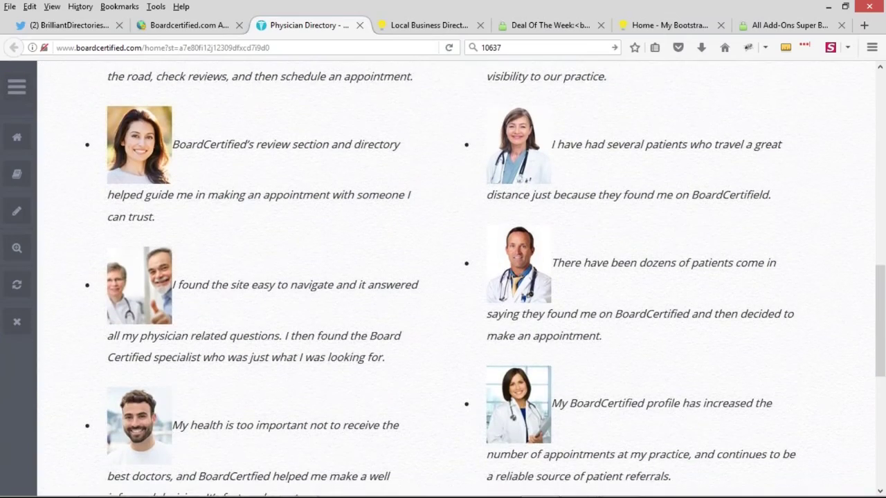
scroll(578, 219, down, 7)
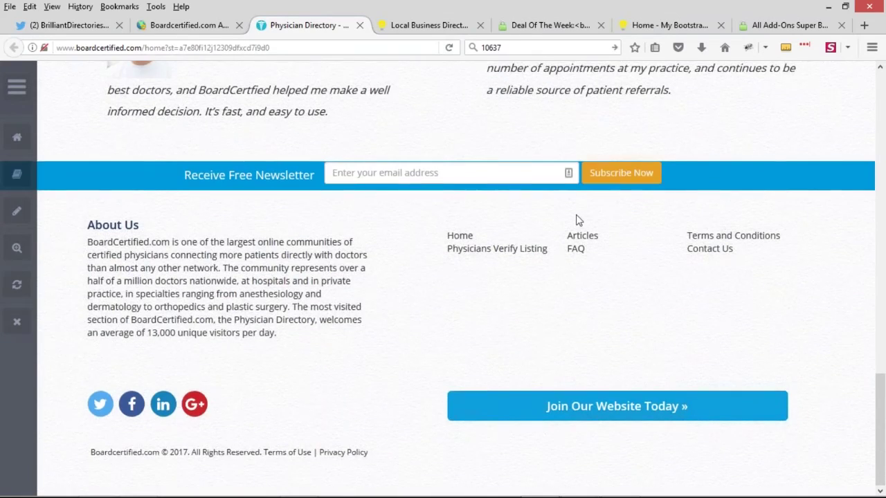
scroll(578, 219, up, 15)
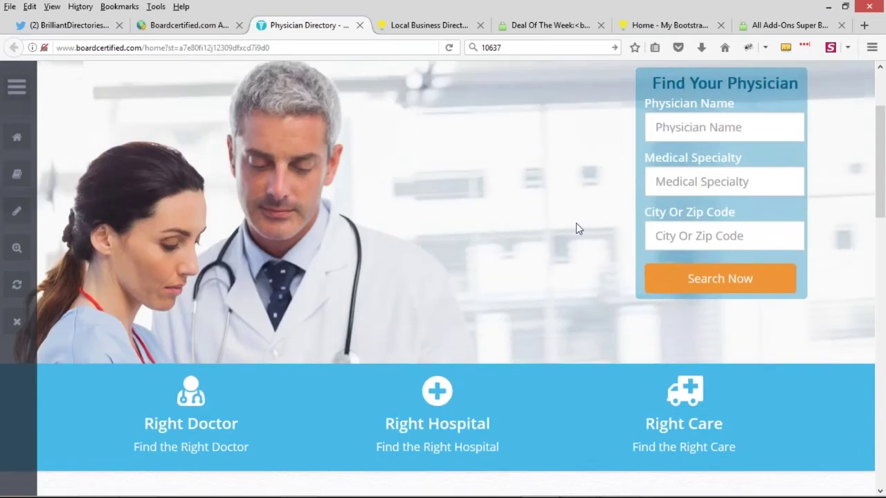
scroll(578, 229, up, 2)
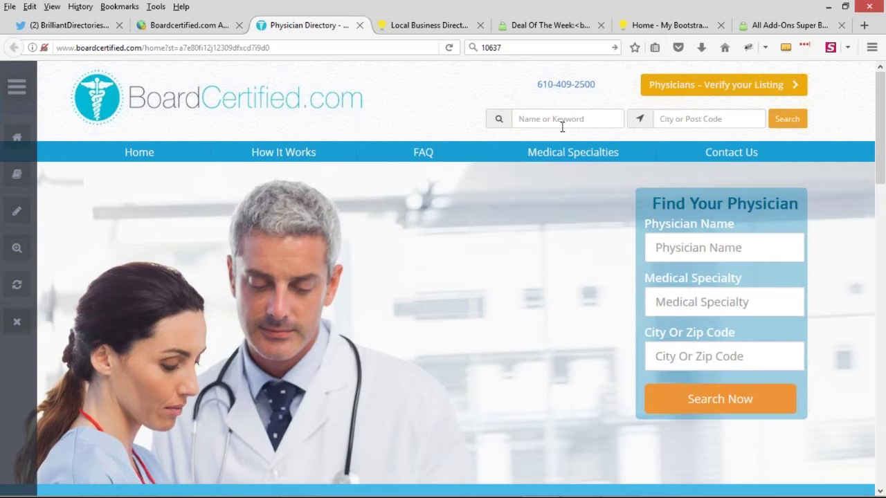
click(206, 26)
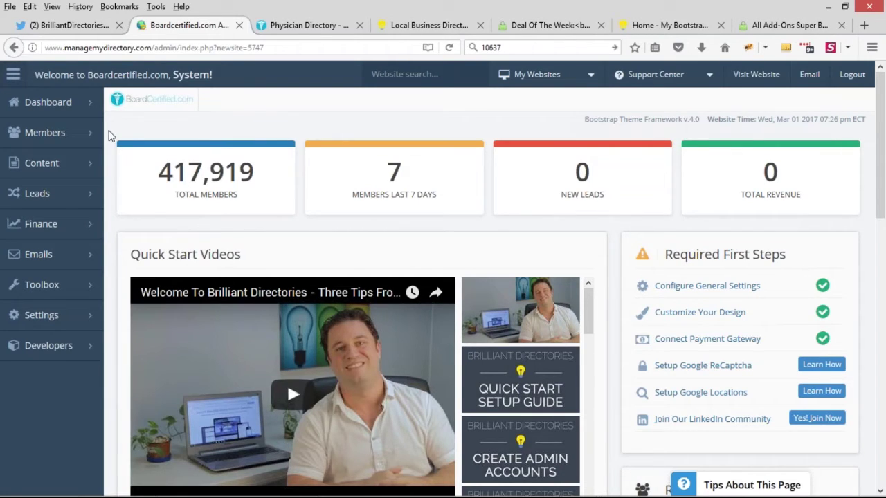
In Search Members, open Actions > Payment History for the newest member
click(44, 136)
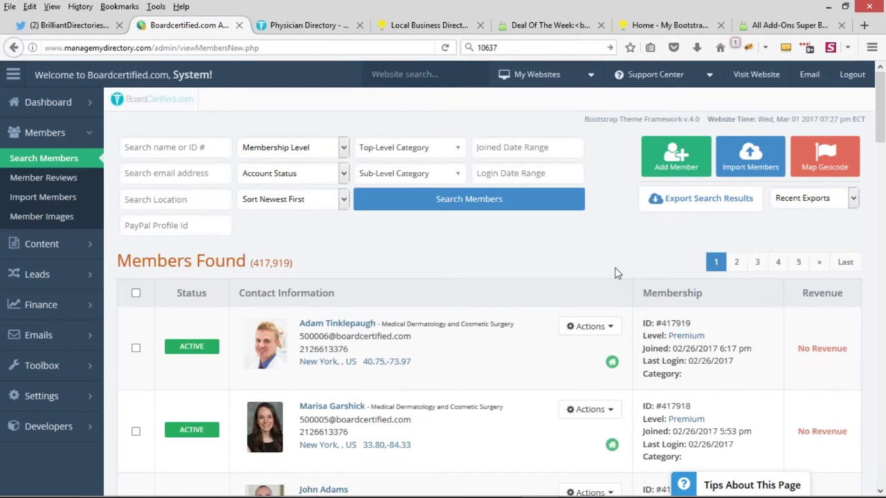
click(590, 328)
click(565, 383)
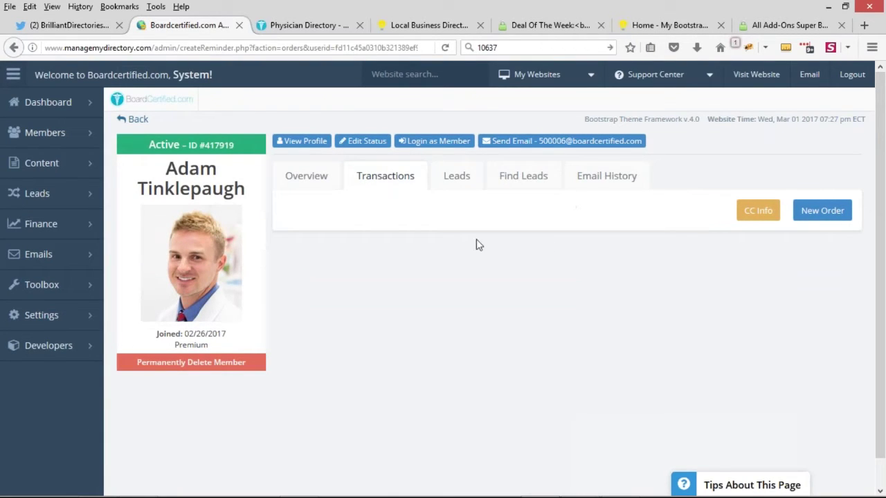
click(834, 217)
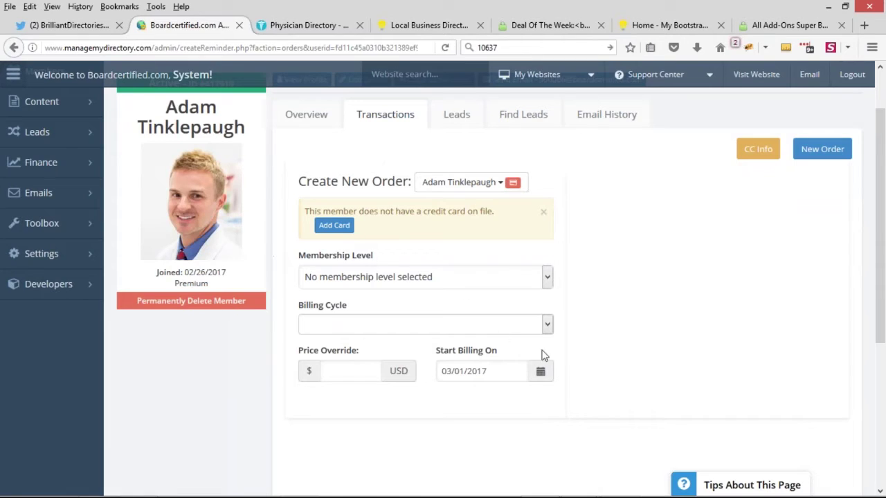
scroll(585, 369, up, 2)
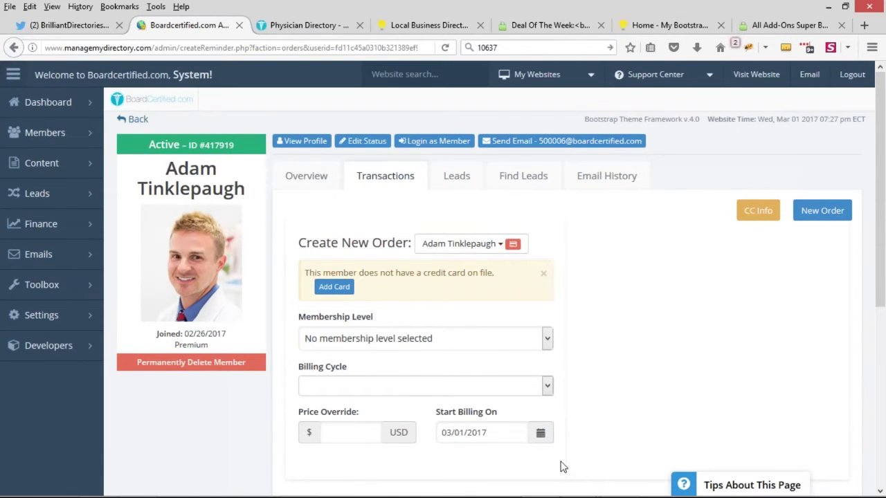
scroll(551, 220, down, 2)
click(543, 214)
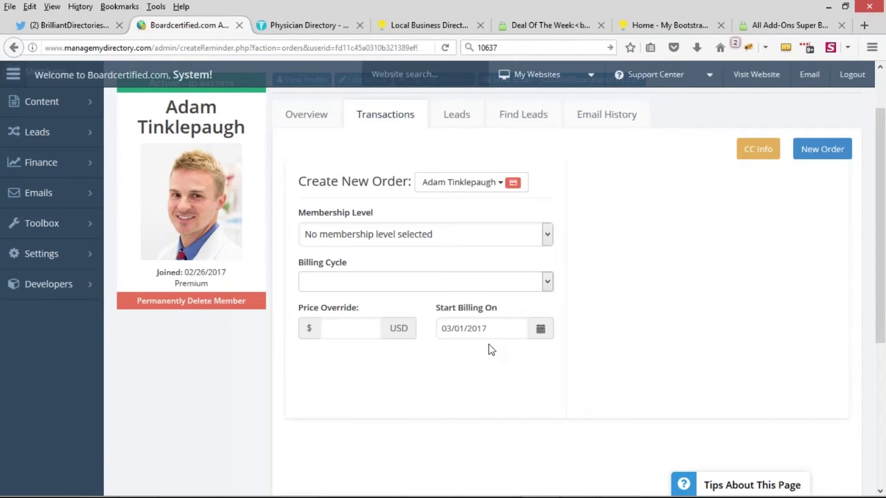
scroll(488, 350, up, 2)
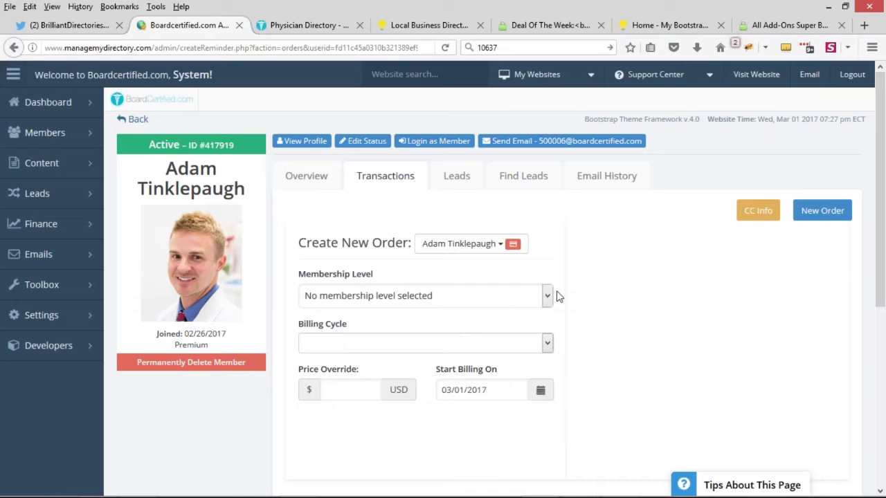
Select the member's ID number in the green Active banner, reselecting it several times
drag(235, 145, 207, 145)
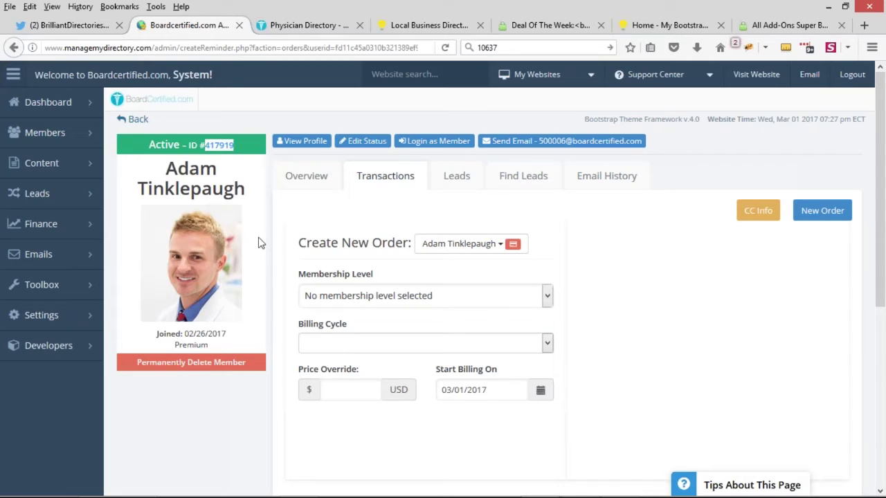
click(230, 163)
drag(235, 145, 206, 145)
click(228, 145)
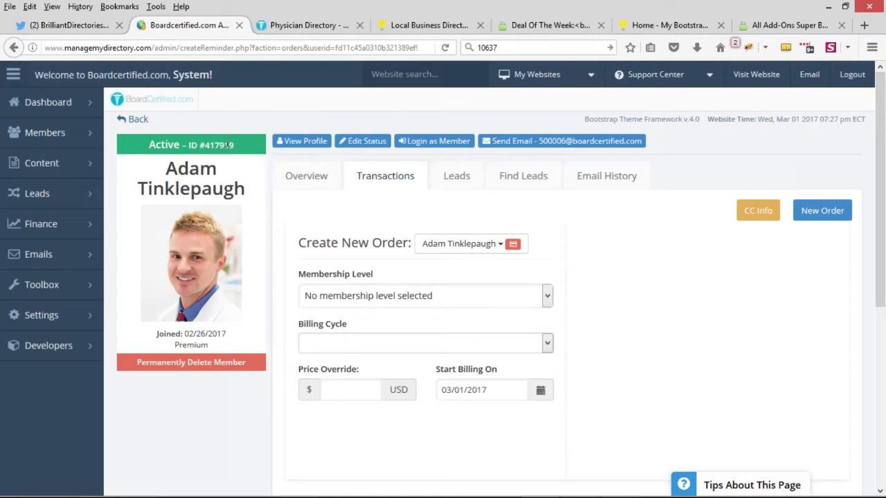
drag(206, 145, 235, 146)
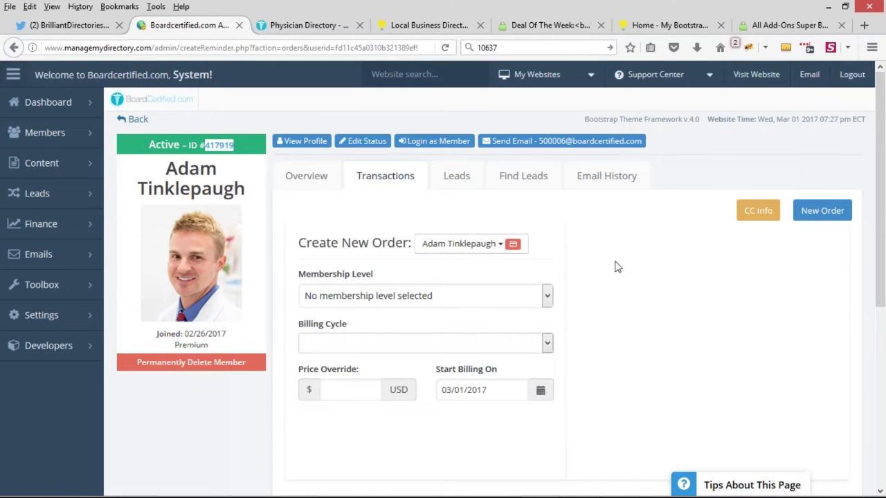
click(206, 145)
drag(206, 146, 234, 145)
drag(206, 146, 234, 145)
click(206, 146)
drag(206, 145, 233, 146)
Reselect the member's ID number in the Active banner
click(210, 148)
drag(211, 147, 234, 147)
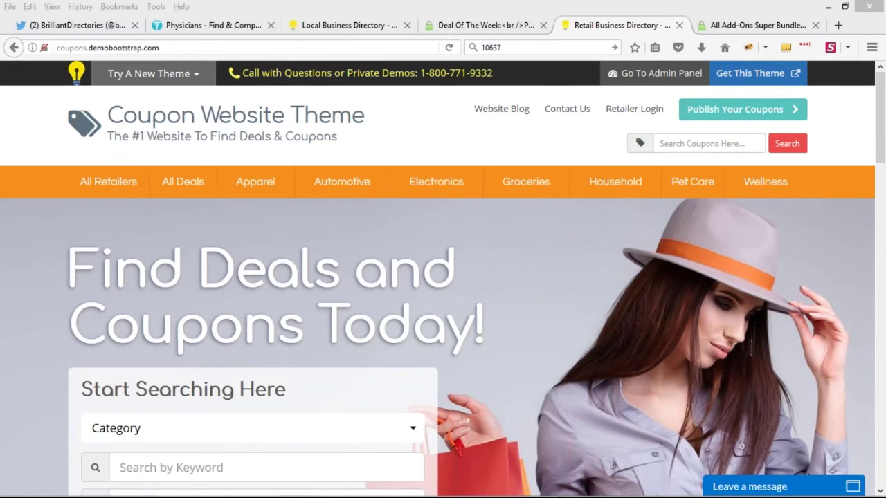
Scroll the coupon home page and open its Category dropdown to review the search categories
scroll(623, 273, down, 3)
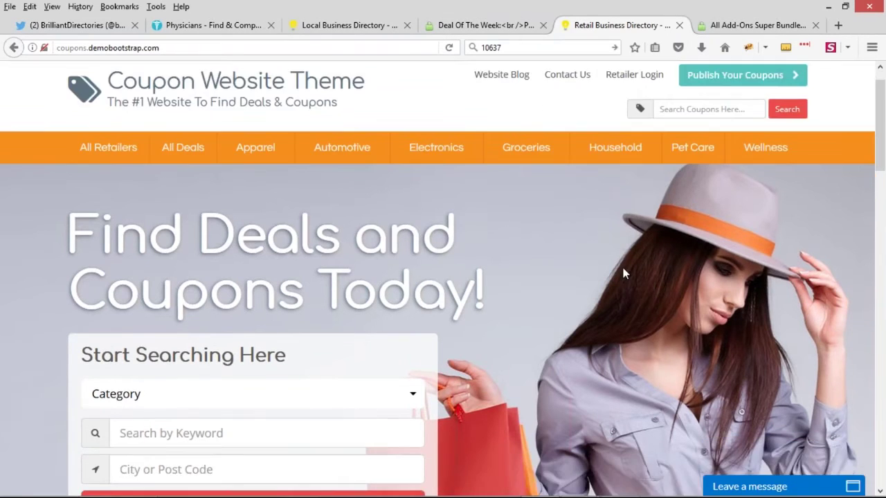
scroll(537, 267, down, 2)
click(415, 247)
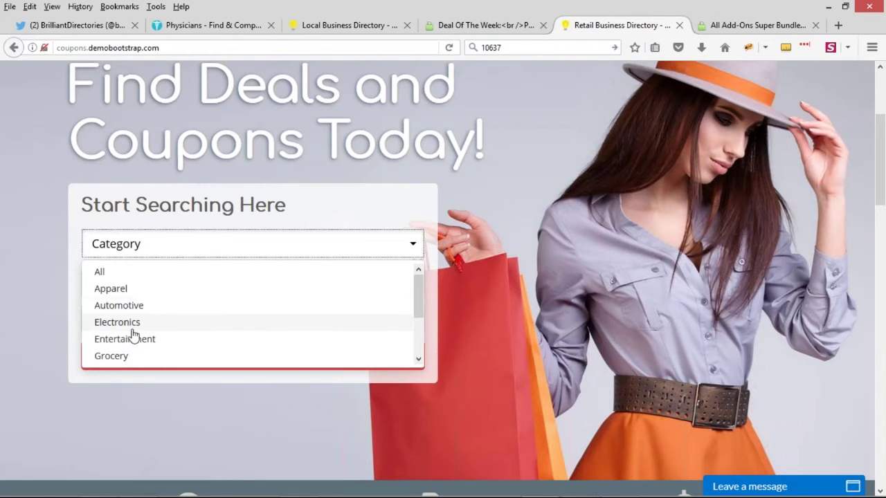
scroll(574, 255, up, 2)
scroll(575, 256, up, 3)
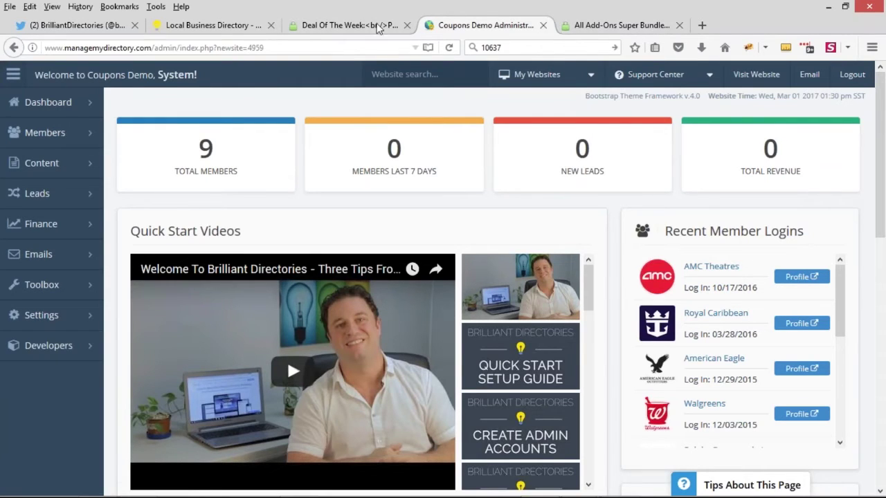
Open Toolbox > Form Manager and run the form update so the site copies its forms
mouse_move(69, 346)
click(96, 167)
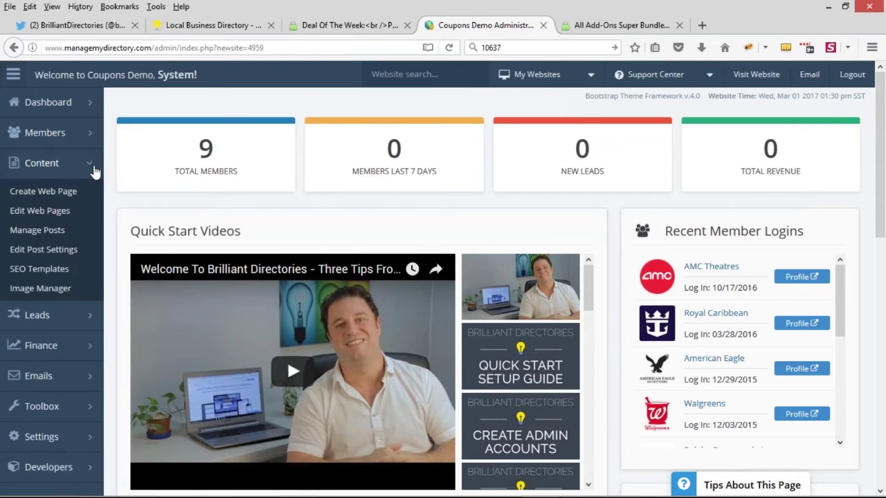
click(93, 171)
mouse_move(83, 296)
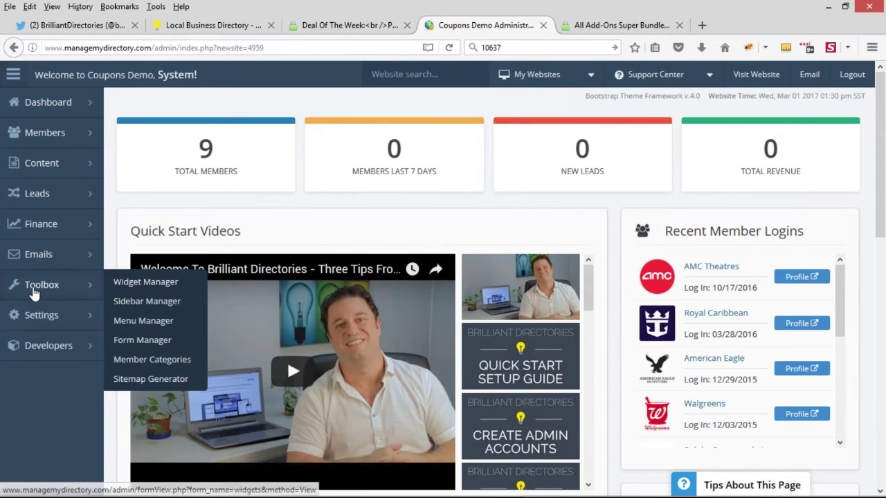
click(163, 343)
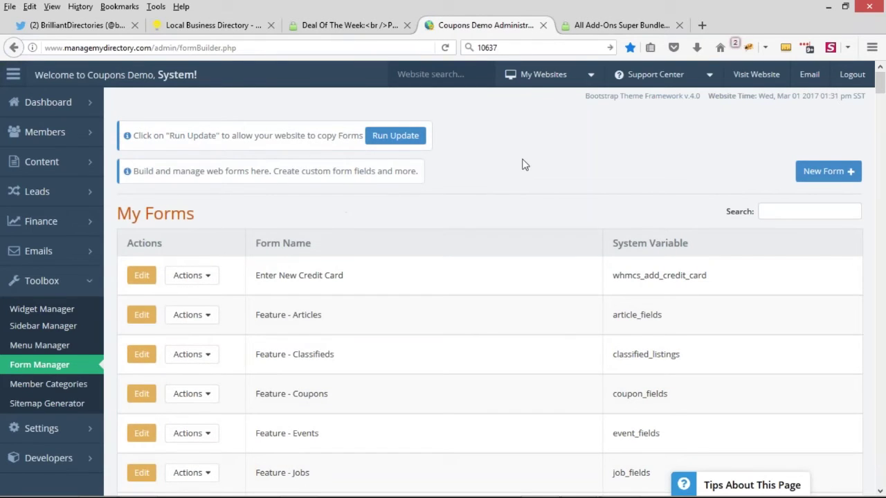
click(420, 138)
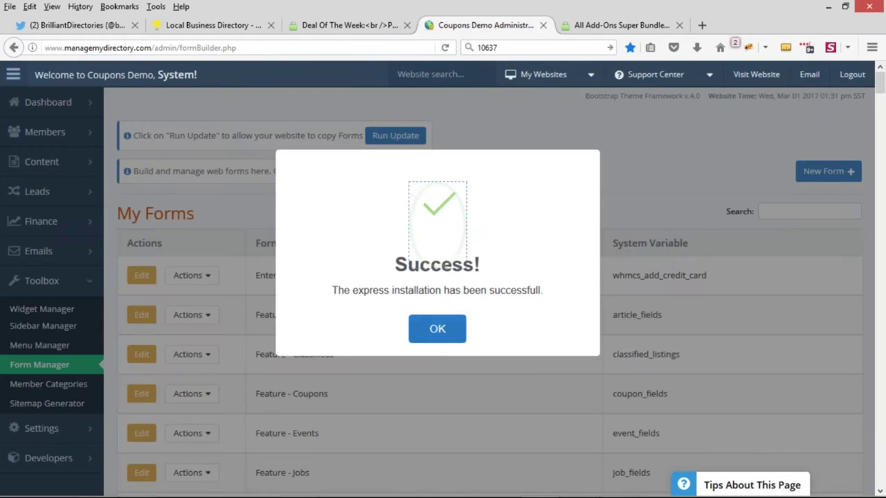
click(443, 329)
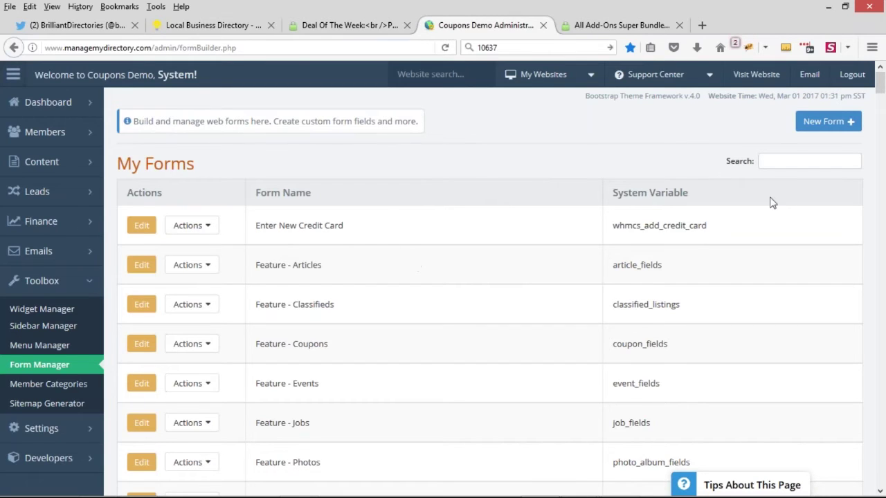
Search the forms for 'coupo' and open Feature - Coupons for editing
click(792, 161)
text(coupon)
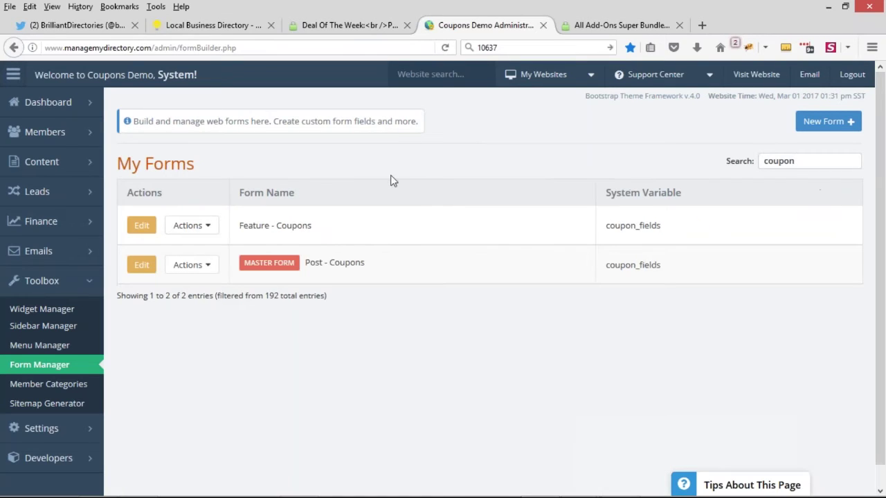
click(151, 231)
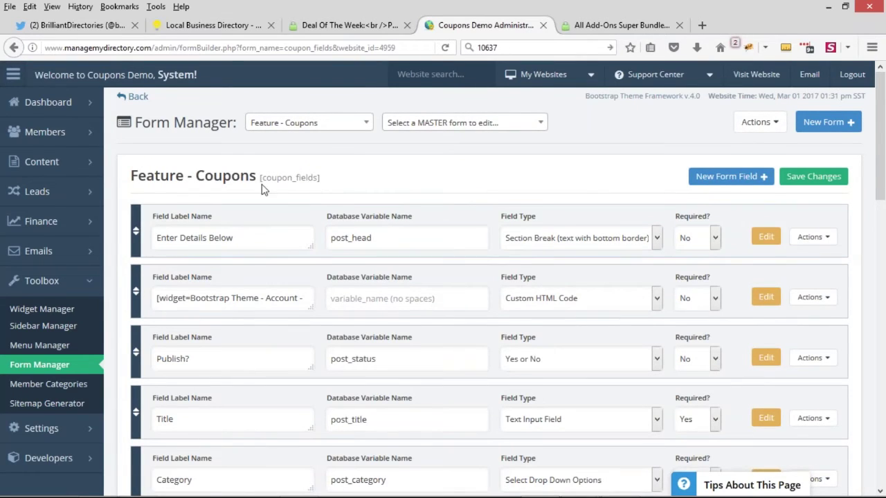
Scroll through the Feature - Coupons fields, highlighting the Publish? and Category labels
scroll(263, 189, down, 2)
drag(233, 176, 148, 170)
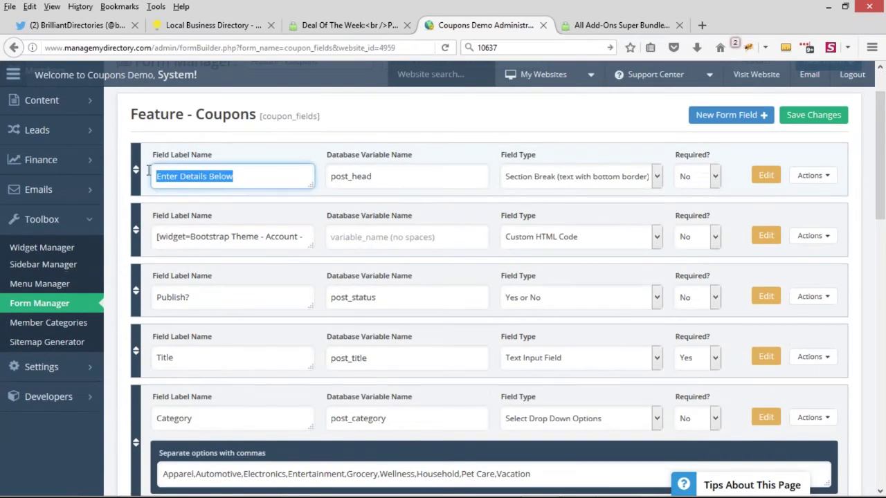
drag(209, 297, 150, 293)
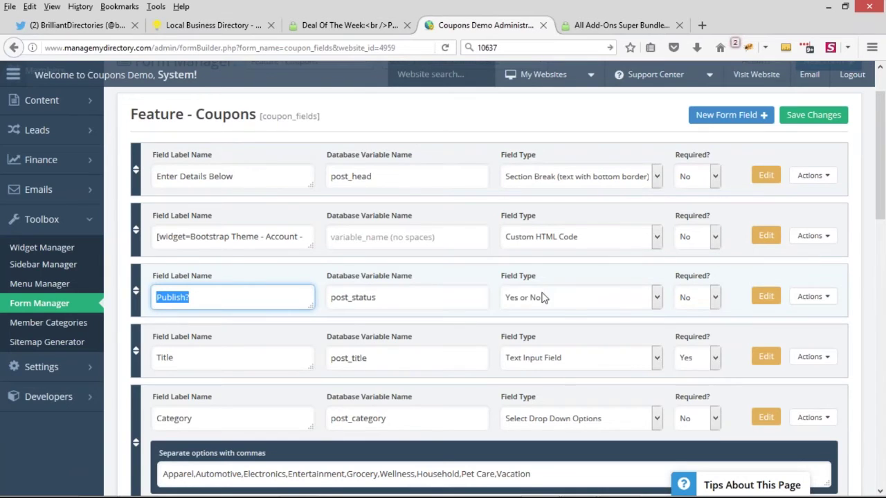
scroll(232, 269, down, 2)
drag(178, 296, 152, 297)
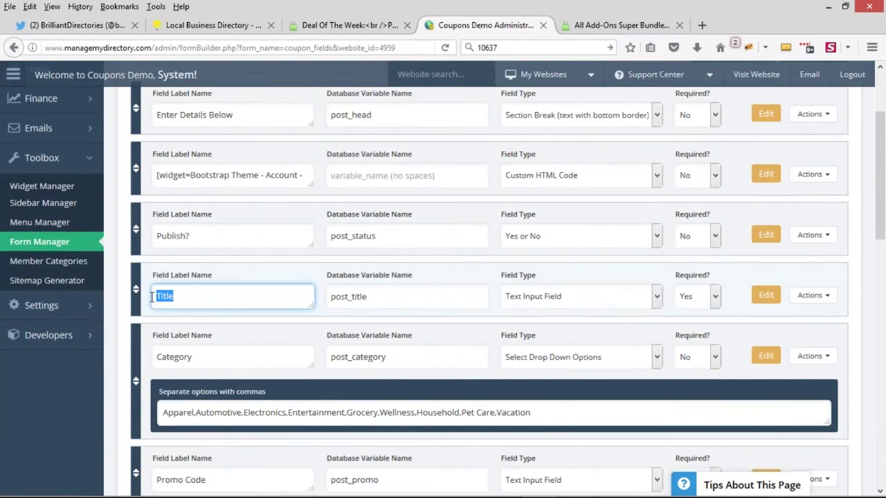
scroll(139, 270, down, 4)
drag(196, 234, 157, 234)
key(End)
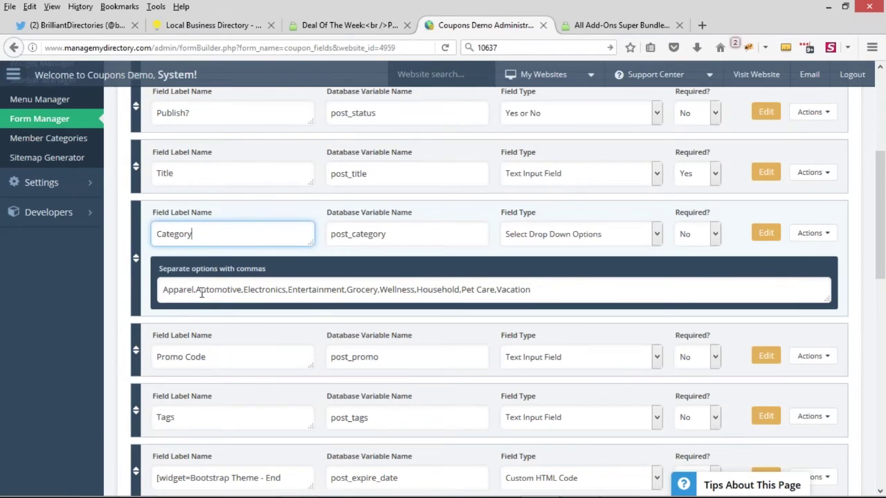
Append a new option after Vacation in the Category options and save the form
drag(163, 290, 549, 292)
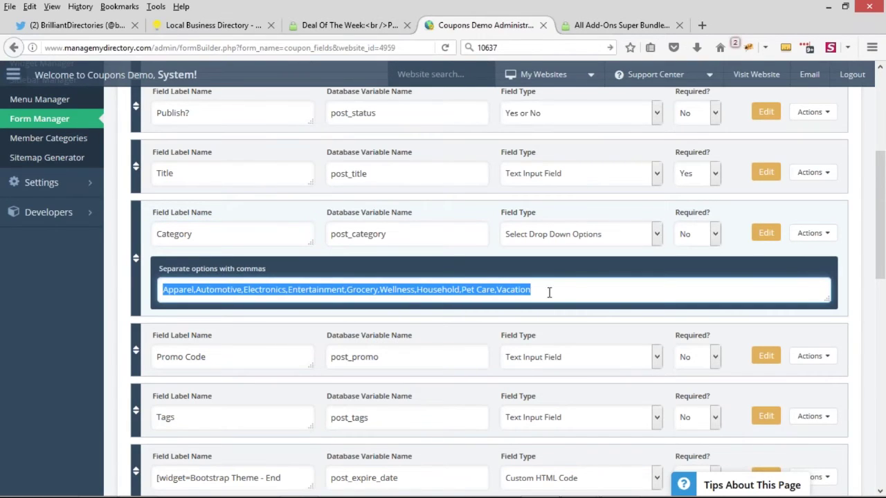
click(241, 290)
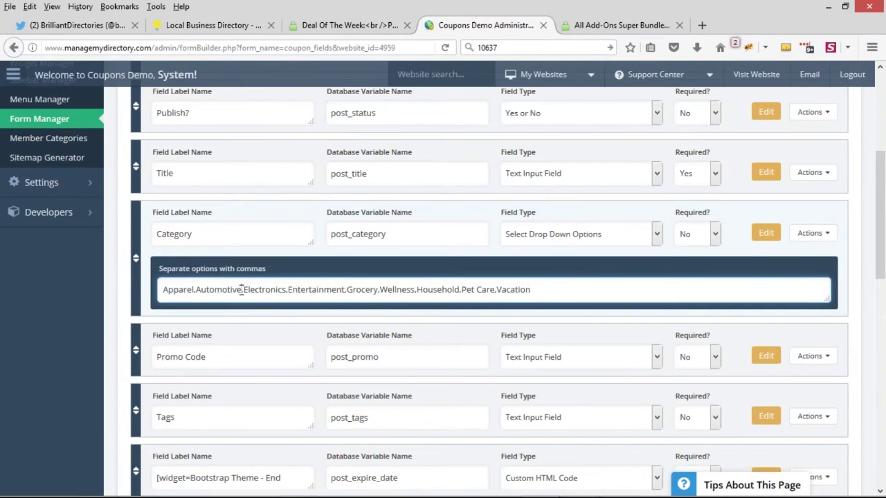
double_click(167, 290)
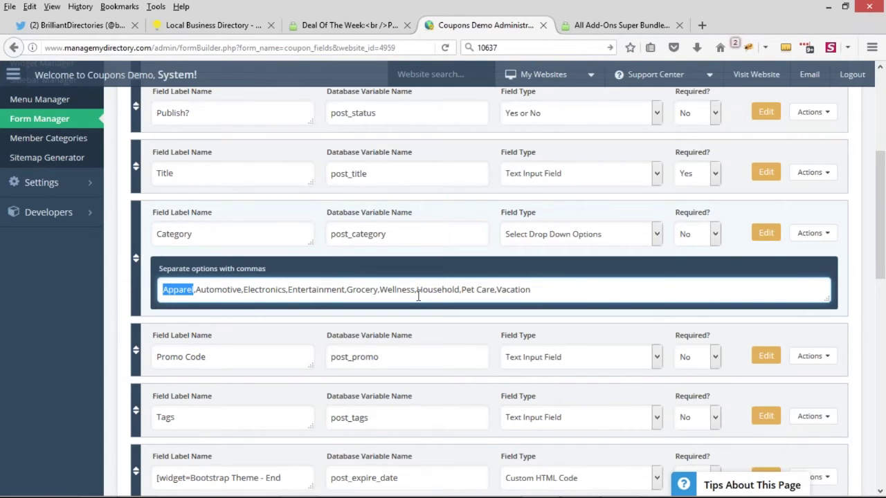
click(553, 289)
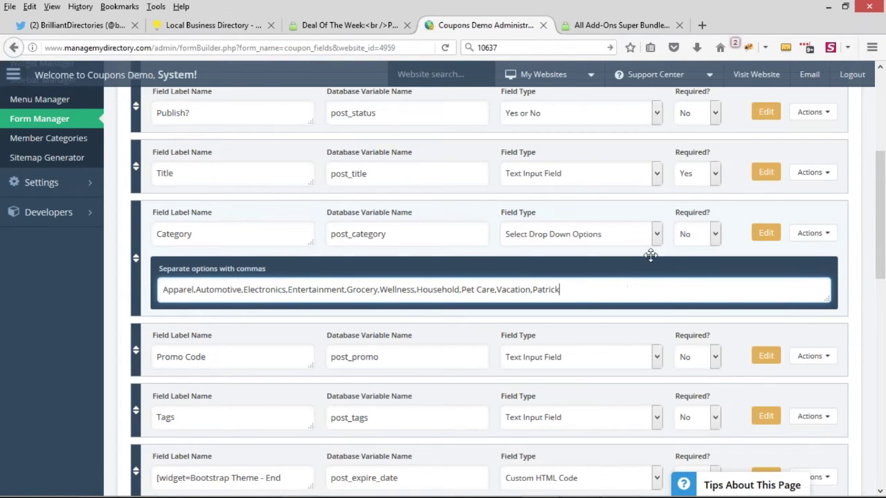
key(Return)
click(448, 335)
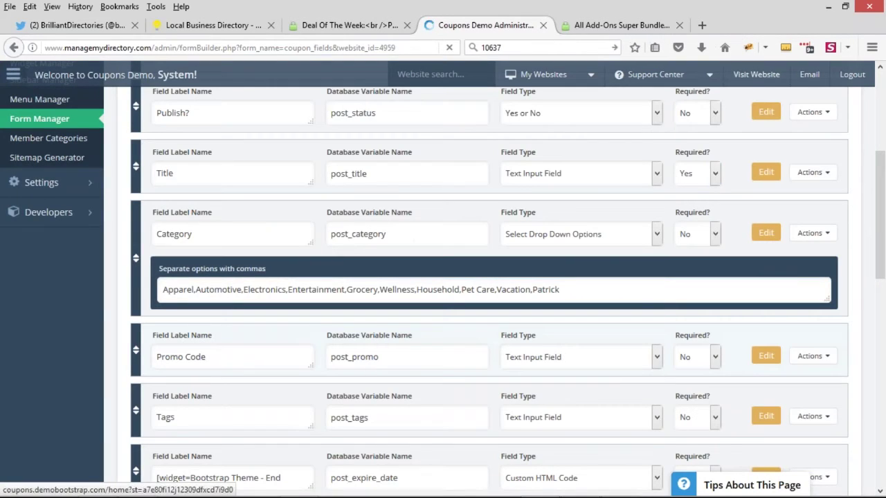
click(757, 74)
On the live coupon site, log in as the retailer member with the prefilled sample credentials
click(588, 24)
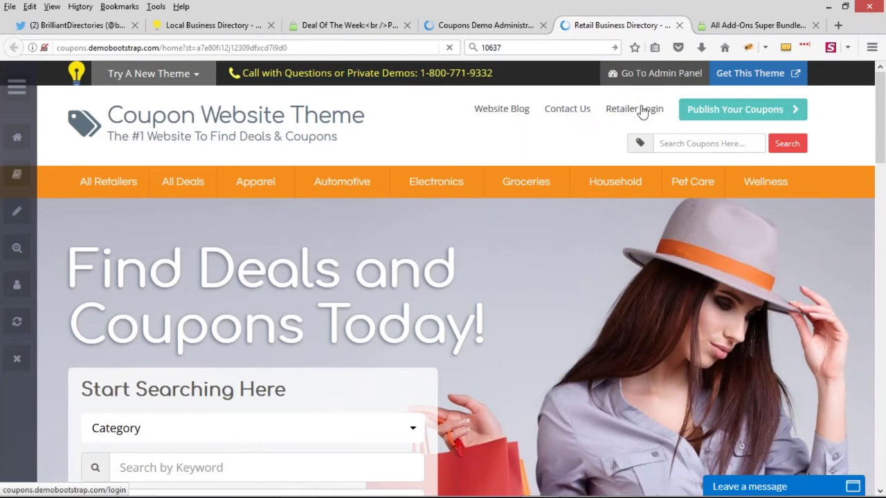
click(647, 113)
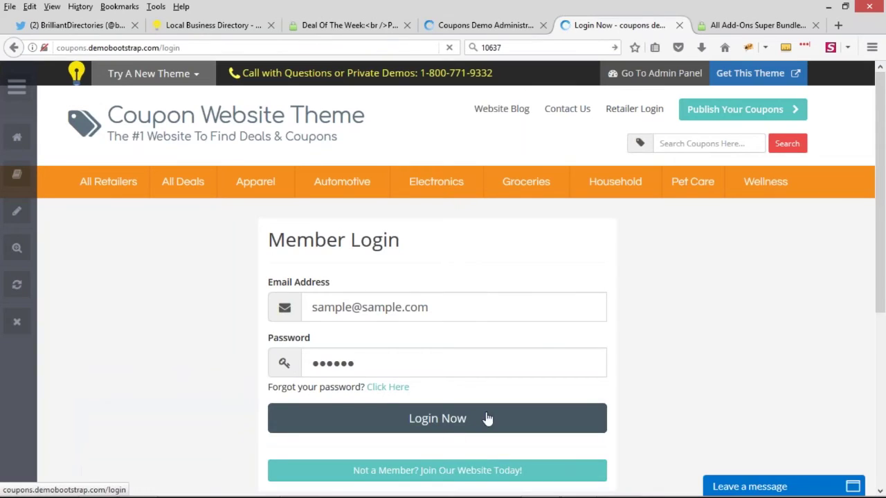
click(487, 418)
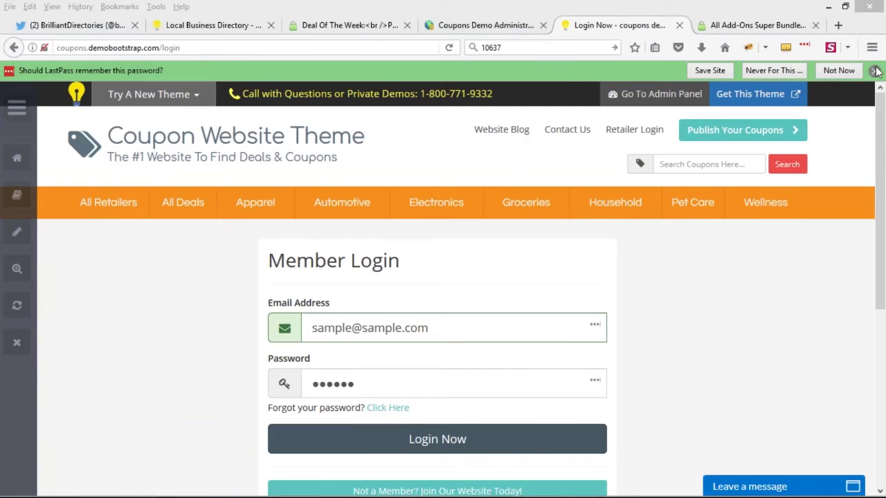
click(875, 71)
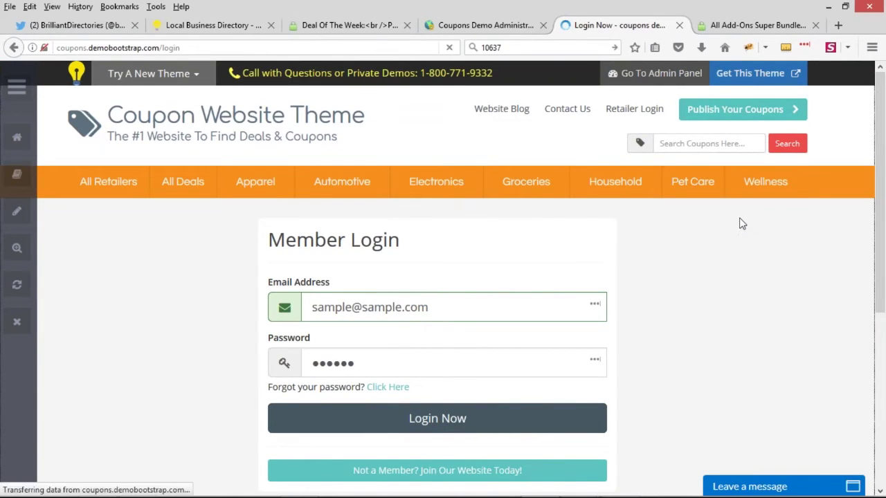
click(796, 110)
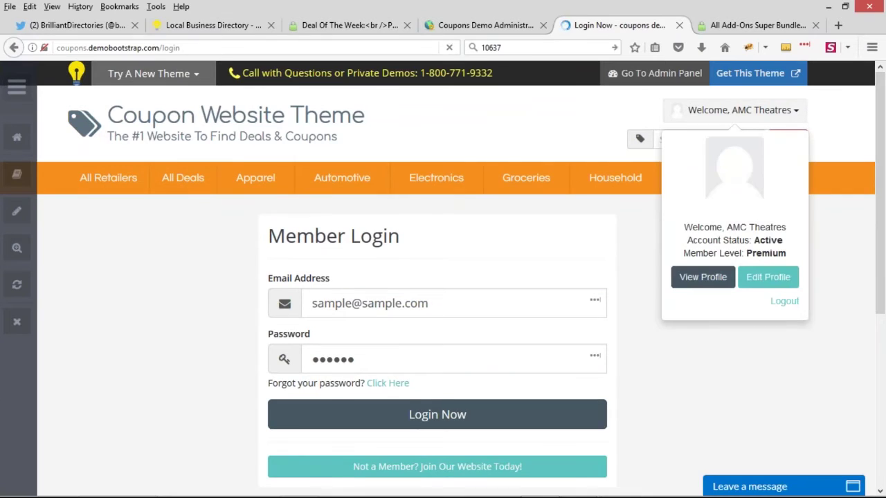
From the member dashboard, open the Add Coupon form under Coupons
click(780, 279)
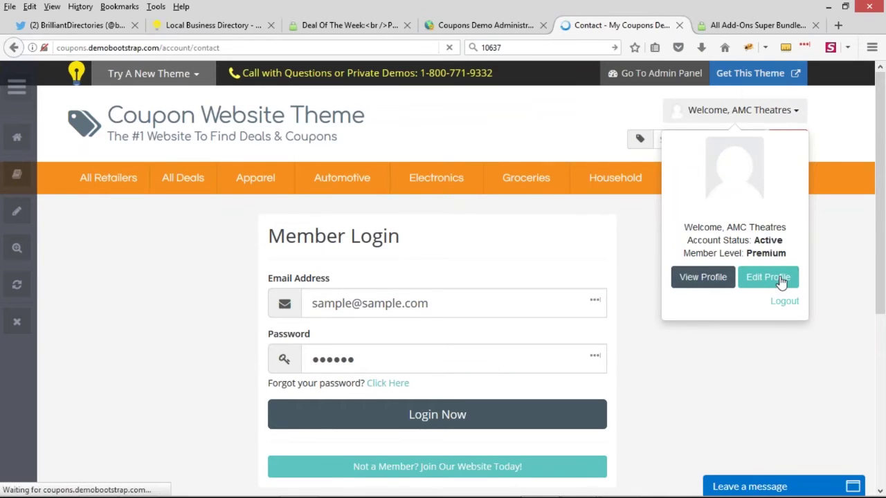
scroll(290, 267, down, 3)
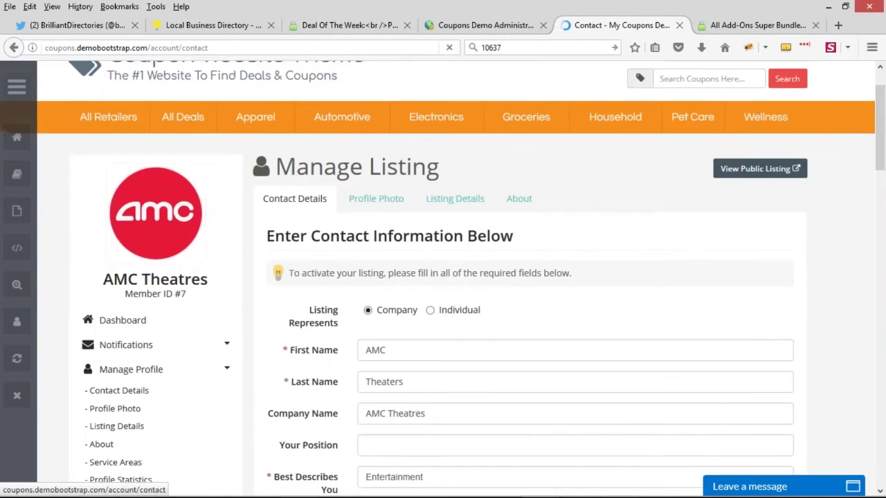
scroll(291, 263, down, 3)
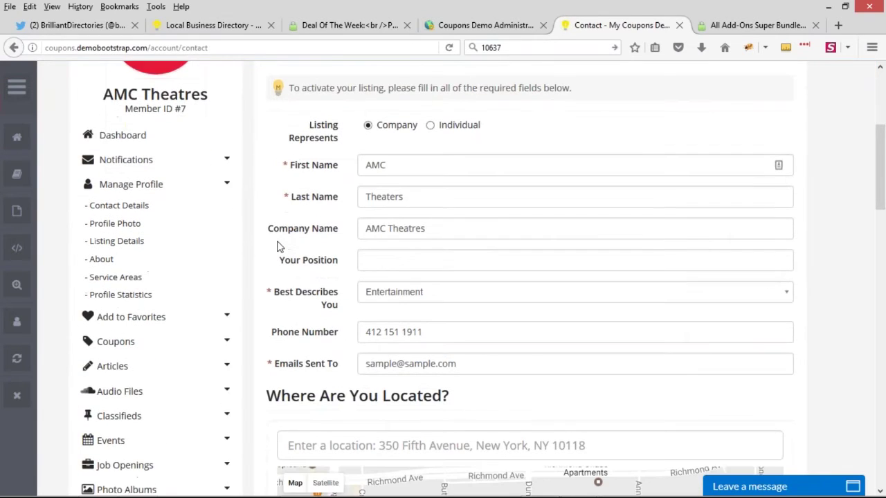
scroll(279, 247, down, 2)
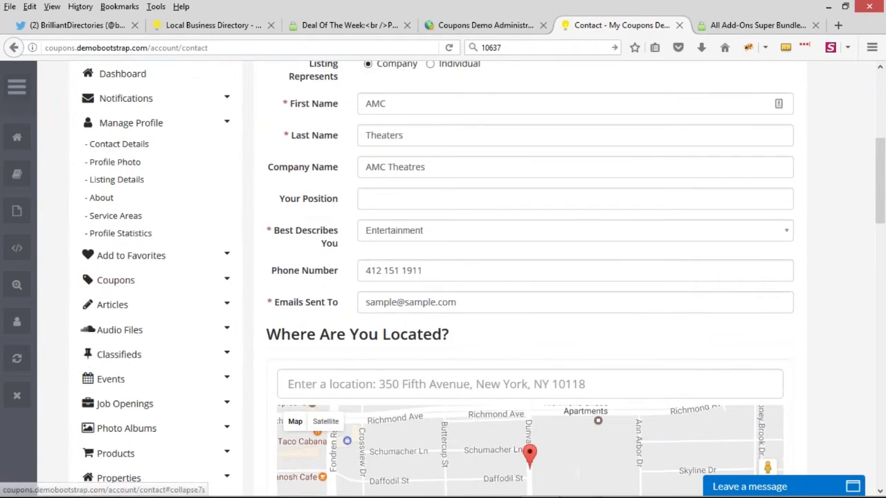
click(228, 282)
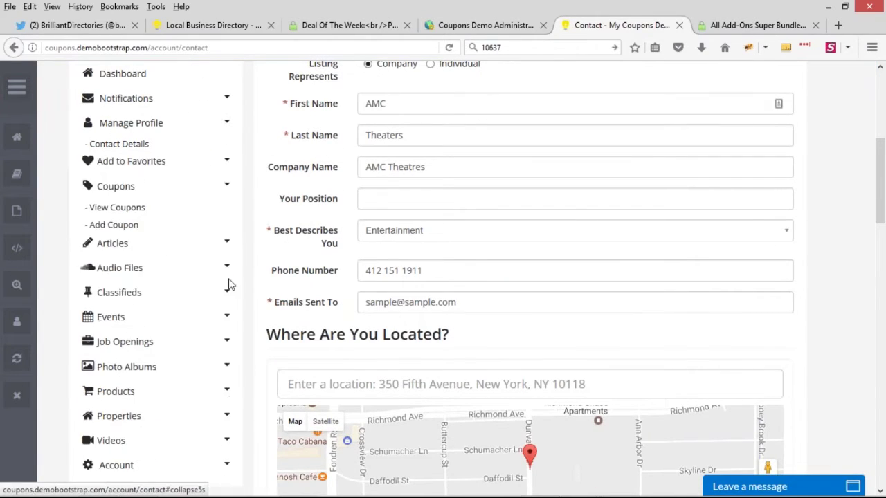
click(125, 214)
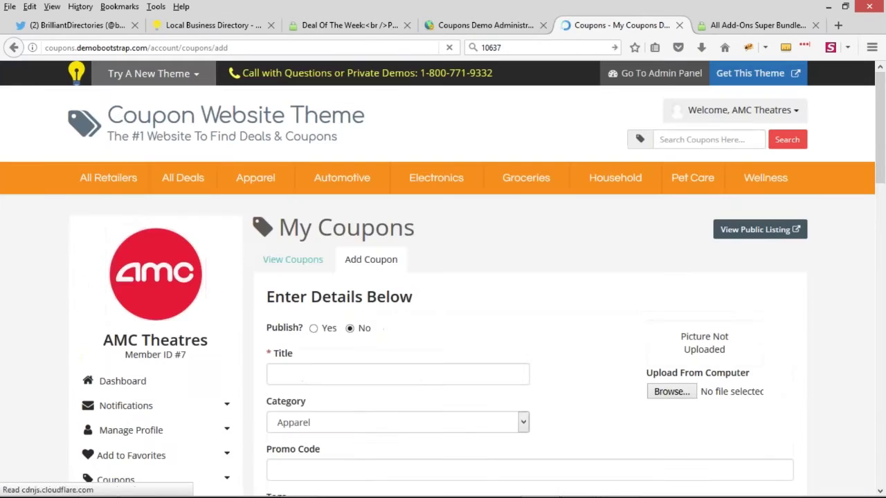
Test the Category dropdown by picking the last option, then setting it back to Apparel
scroll(571, 232, down, 6)
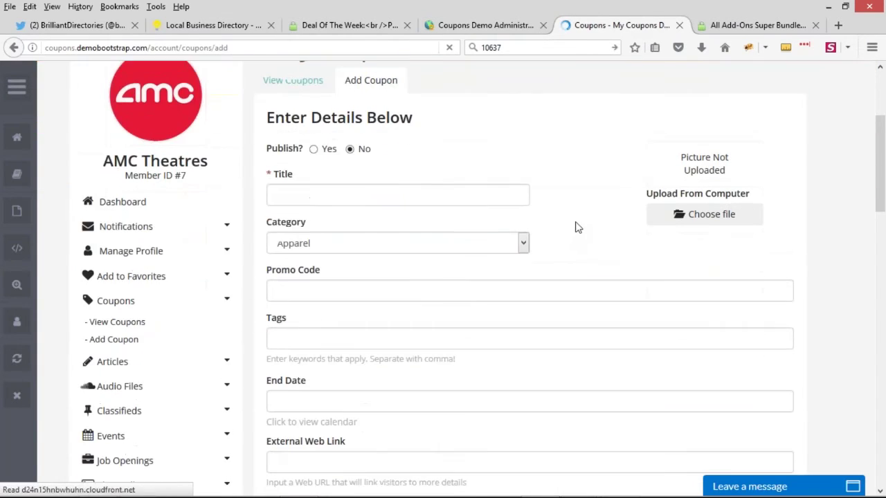
click(343, 235)
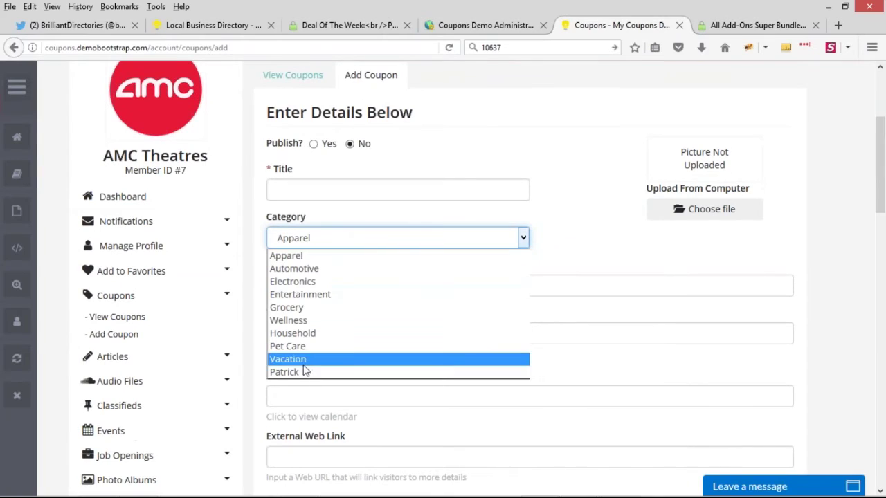
click(312, 373)
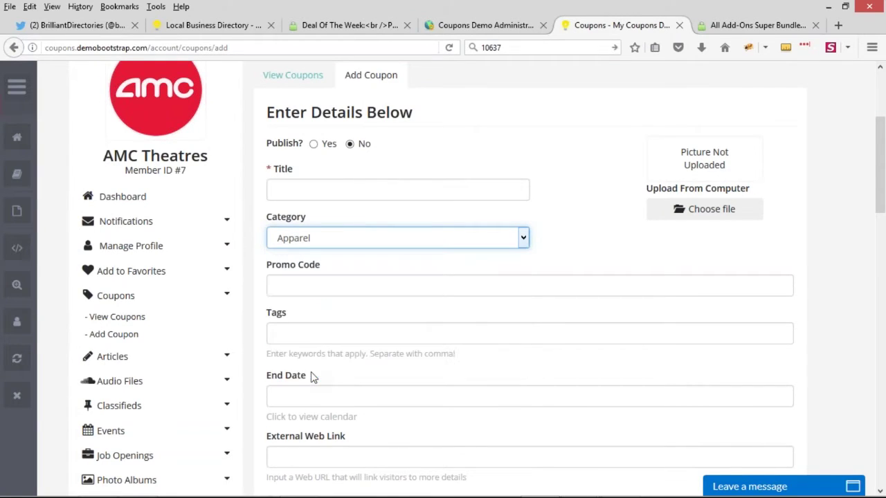
click(329, 242)
click(313, 258)
click(490, 26)
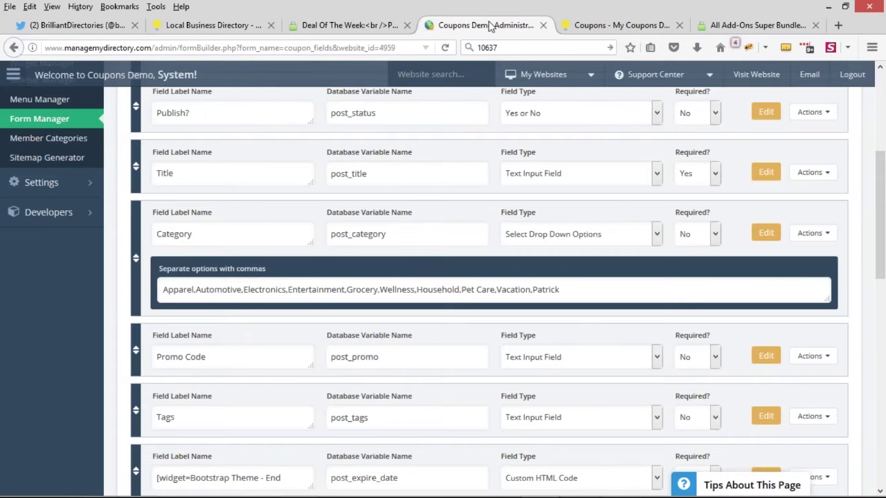
Give the Category options a blank first choice, set Required to Yes, then view the coupon home page
click(165, 289)
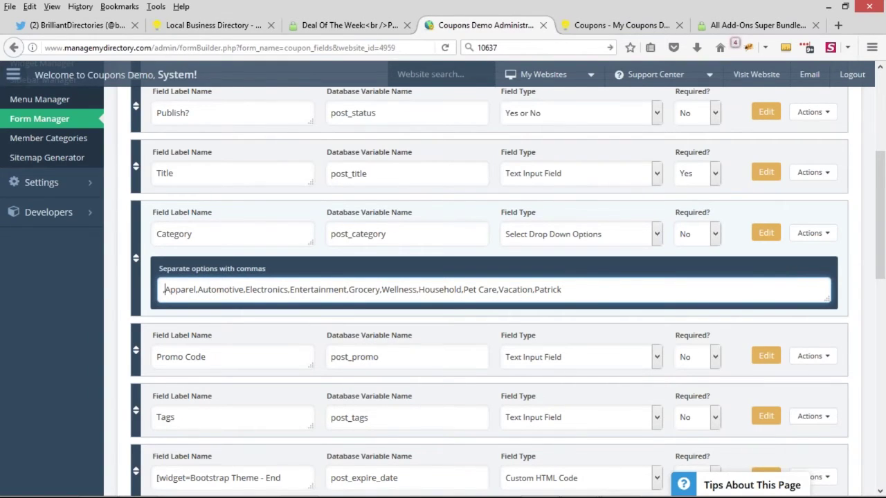
click(715, 239)
click(711, 265)
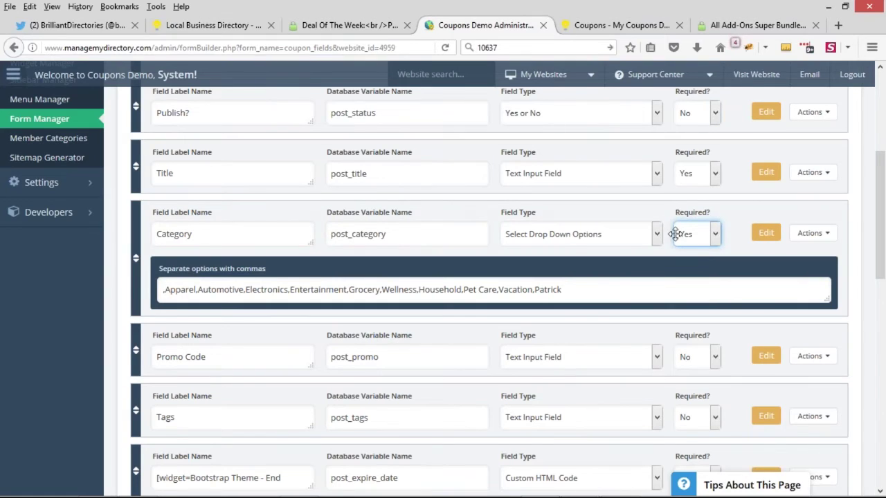
click(621, 25)
click(229, 128)
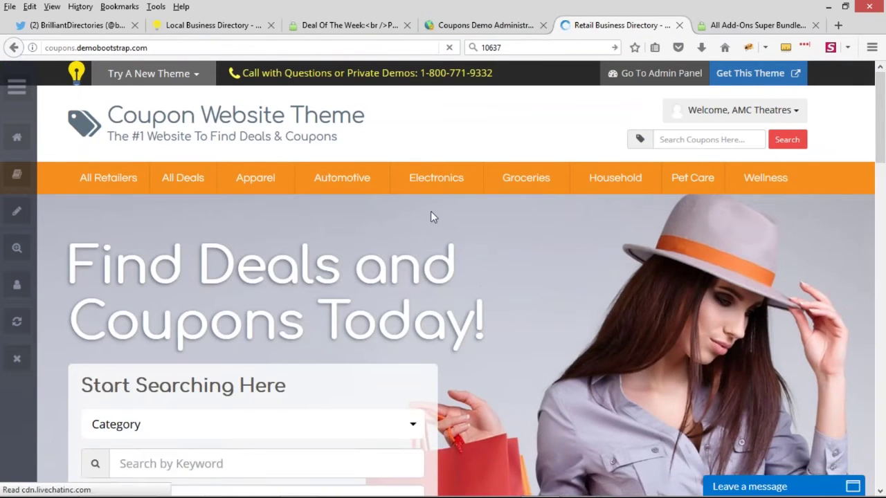
Confirm the home page Category dropdown lists the added last option, then return to Form Manager
scroll(431, 214, down, 5)
click(251, 239)
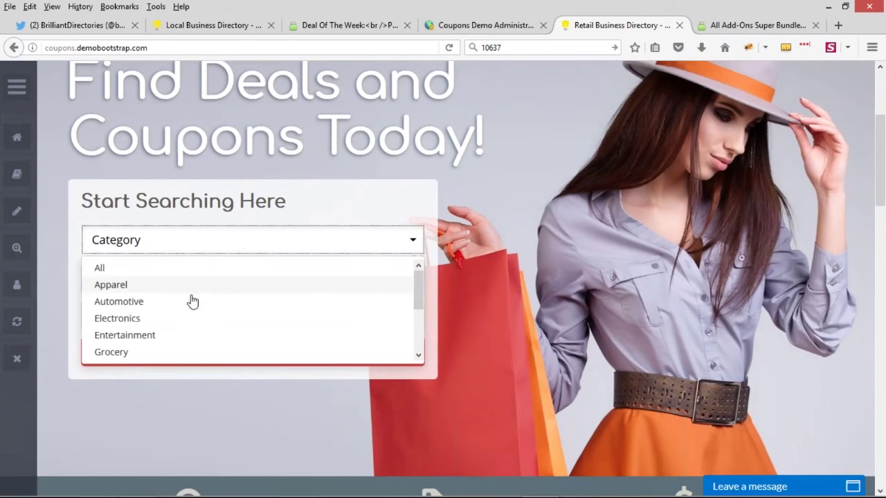
scroll(198, 307, down, 3)
click(146, 357)
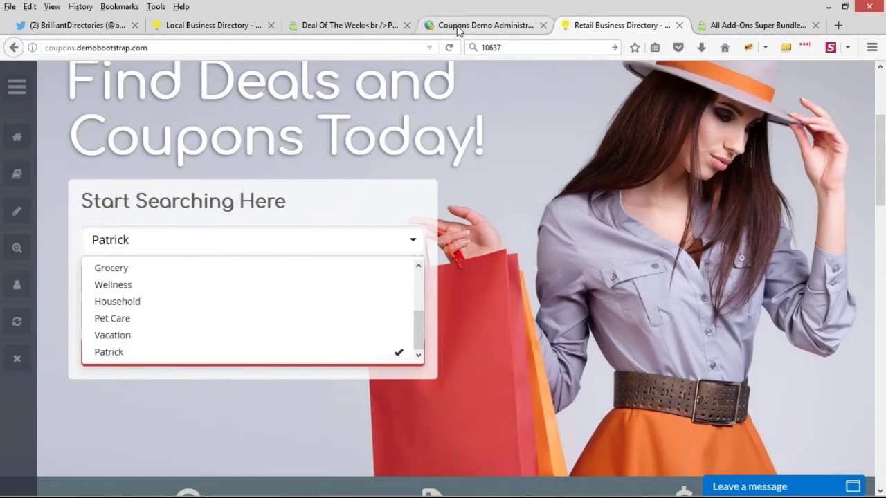
key(ctrl+Page_Up)
scroll(293, 254, up, 2)
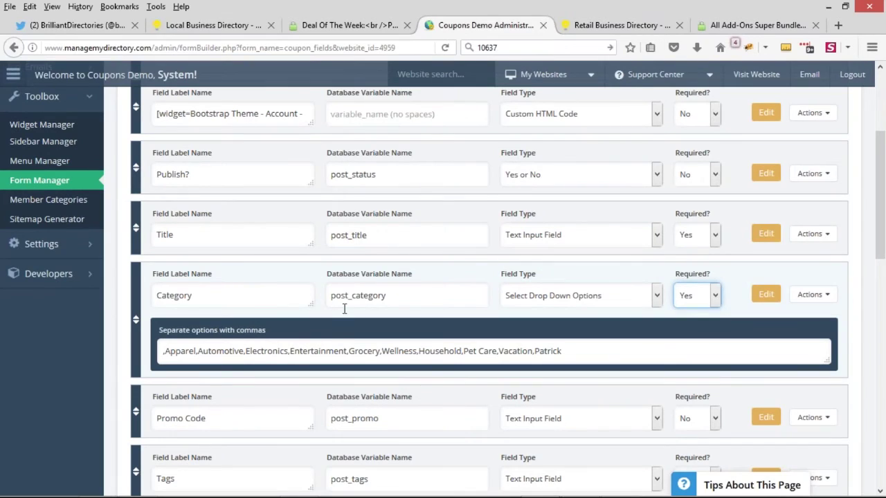
Delete the last Category option so the list ends at Vacation
drag(542, 353, 161, 353)
key(Left)
text(,)
drag(539, 351, 563, 349)
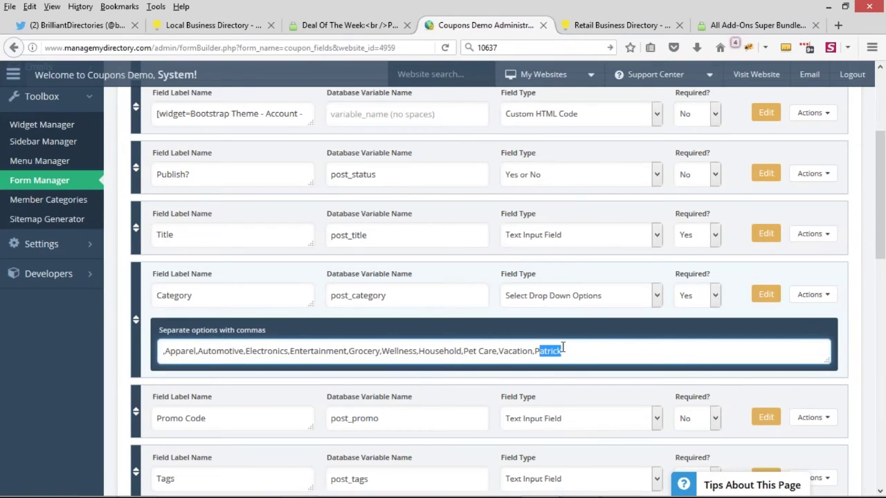
drag(166, 350, 586, 348)
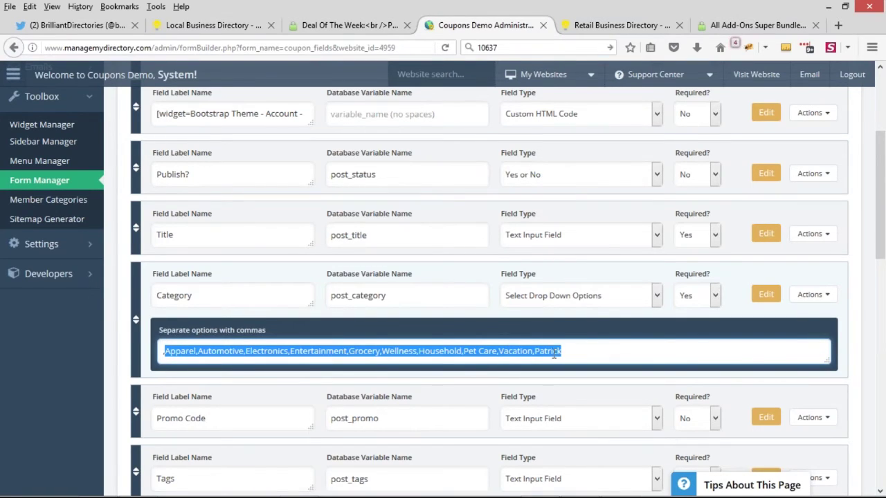
double_click(554, 352)
key(BackSpace)
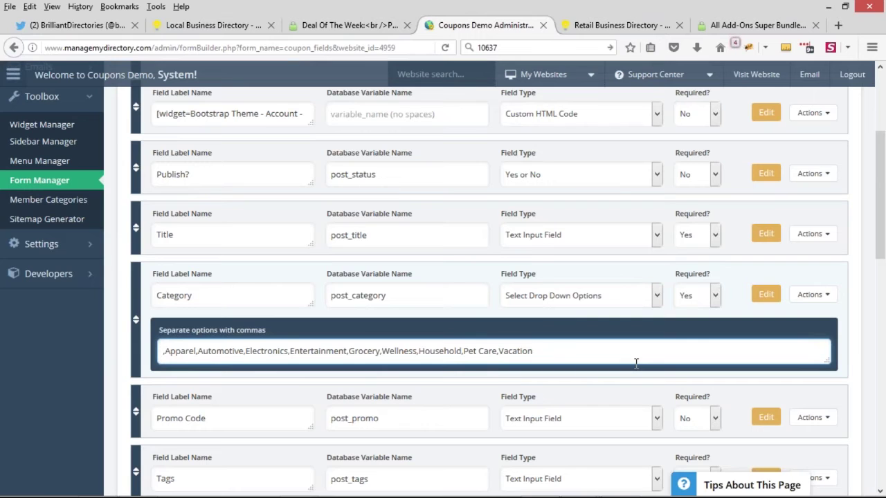
click(616, 25)
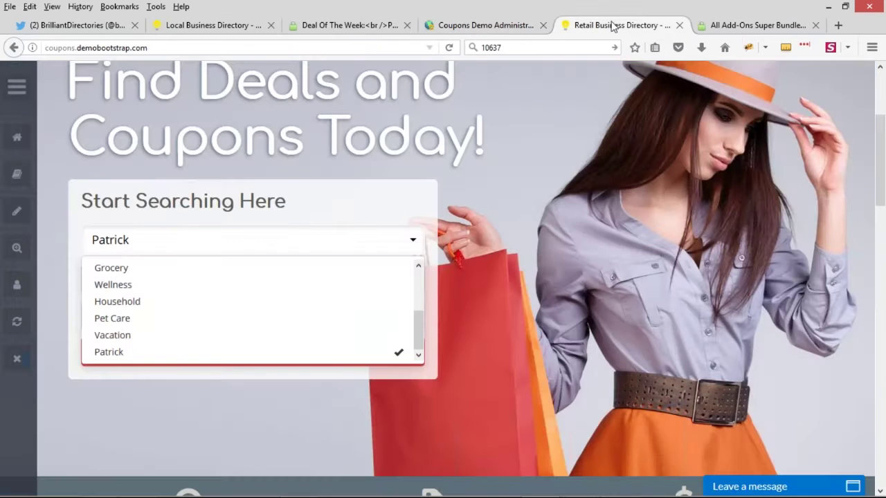
Run the coupon search and open the '40% Off Clothing For Men' coupon details
click(647, 253)
scroll(599, 304, up, 3)
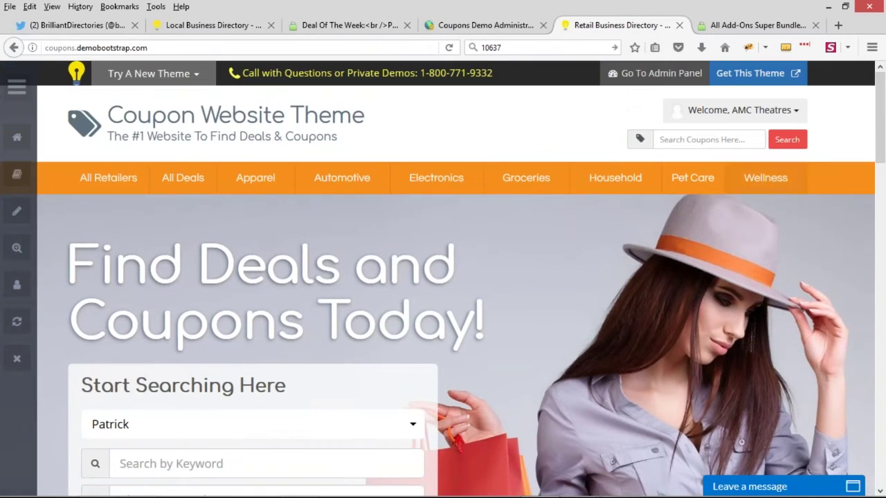
click(788, 147)
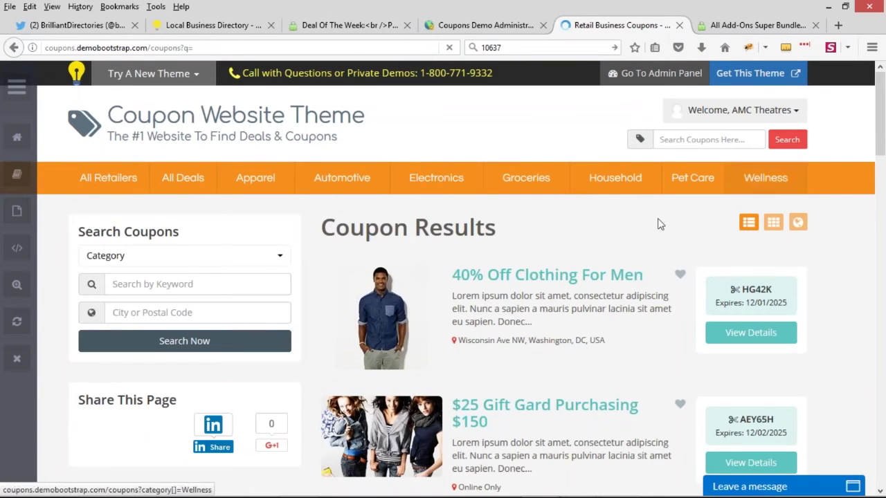
click(574, 281)
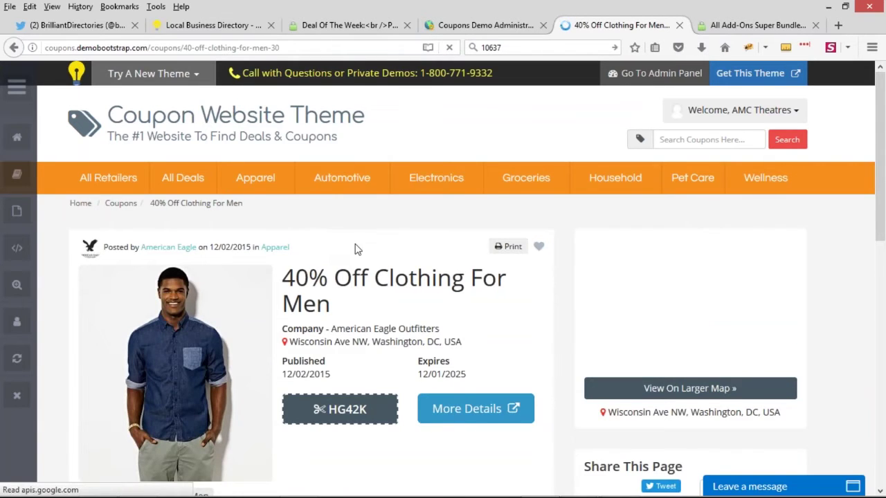
scroll(356, 247, down, 2)
scroll(429, 311, down, 2)
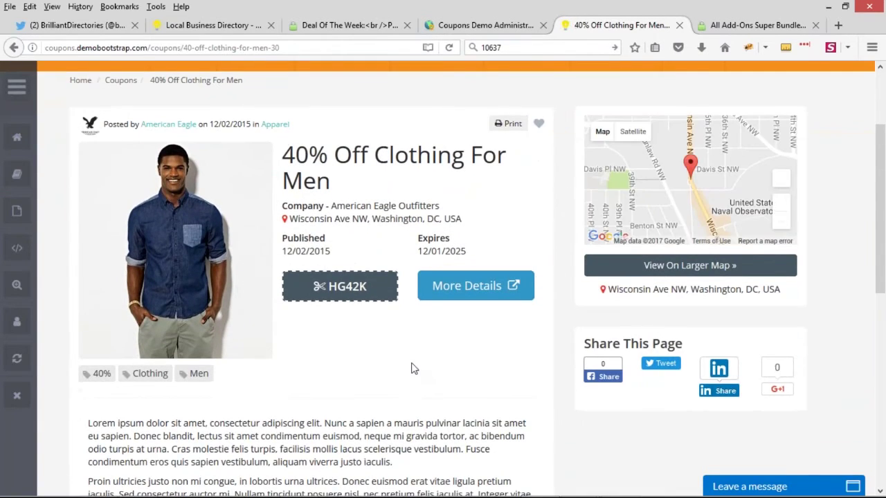
scroll(408, 374, up, 2)
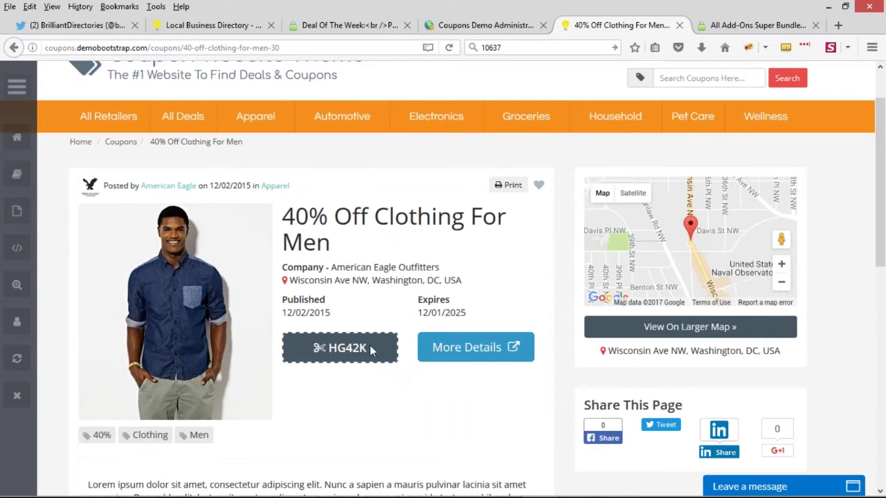
scroll(307, 312, down, 1)
scroll(307, 311, down, 1)
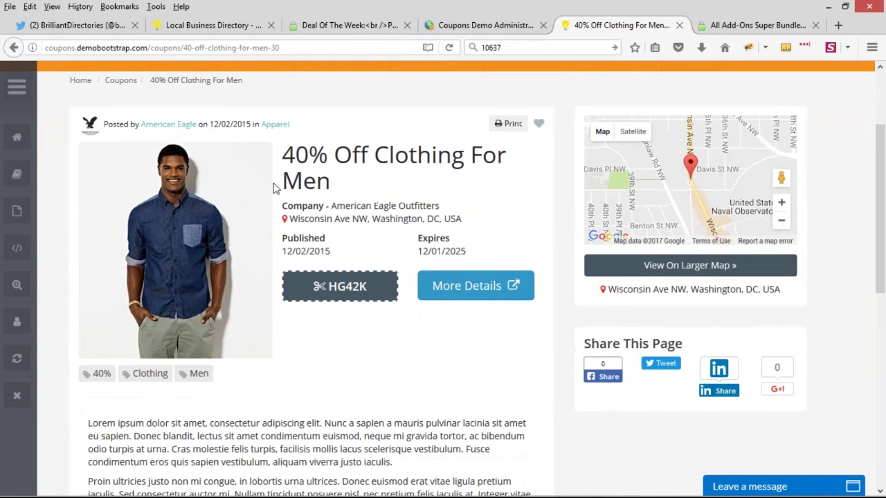
scroll(587, 296, up, 2)
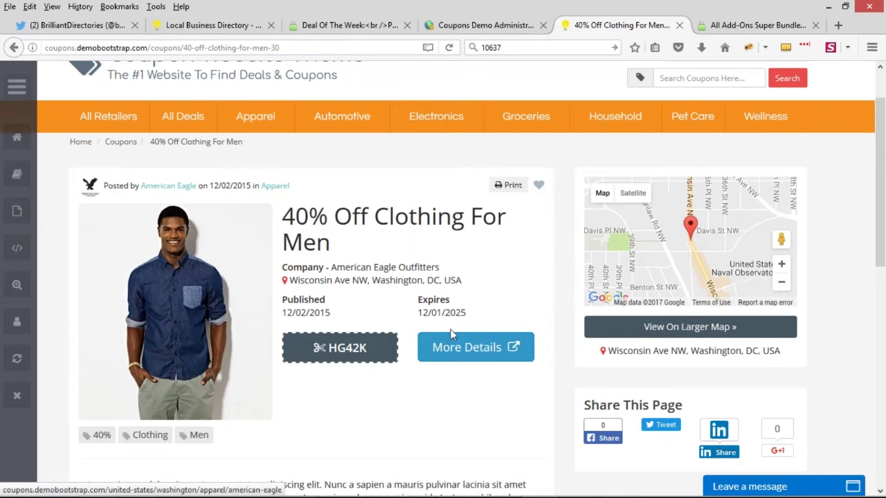
Visit the retailer's site via More Details, then copy coupon code HG42K
click(486, 355)
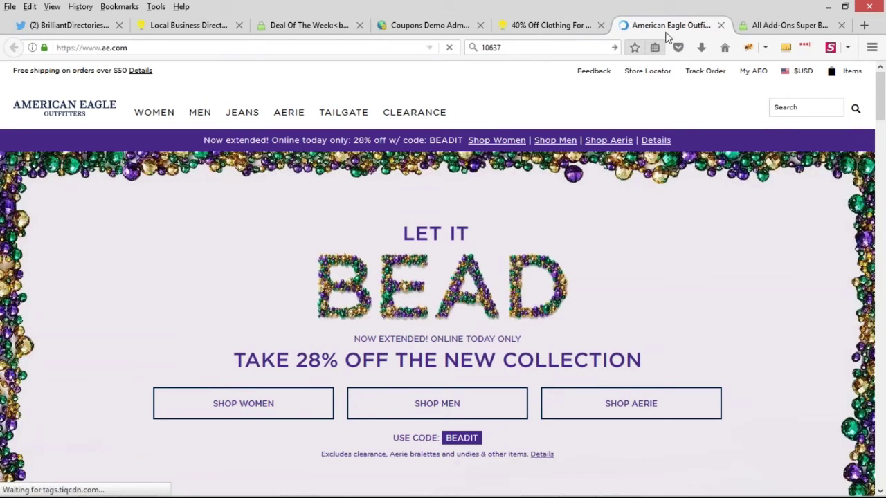
click(557, 25)
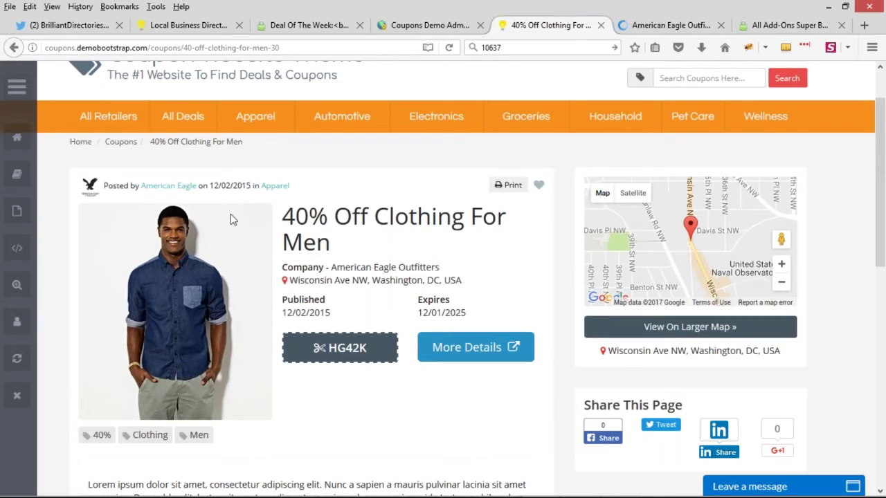
click(340, 347)
Close the coupon details tab and scroll through Bold Business Daily's four Life articles
middle_click(554, 25)
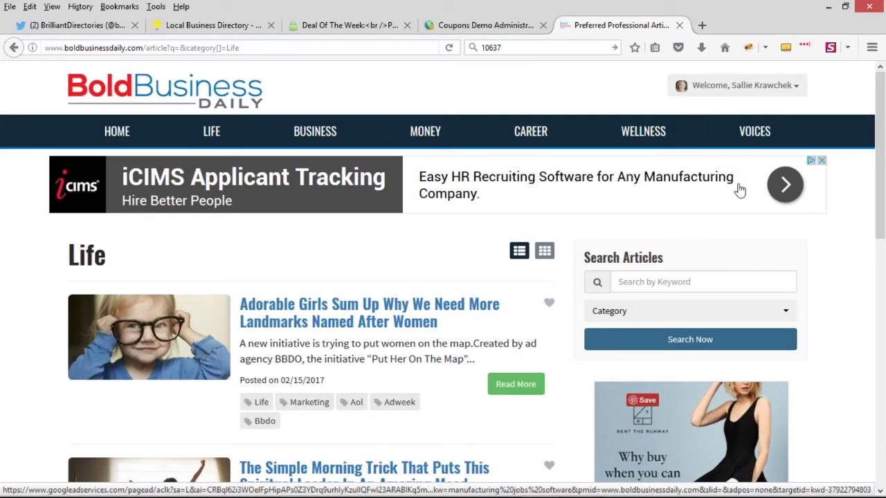
scroll(862, 296, down, 2)
scroll(861, 296, down, 5)
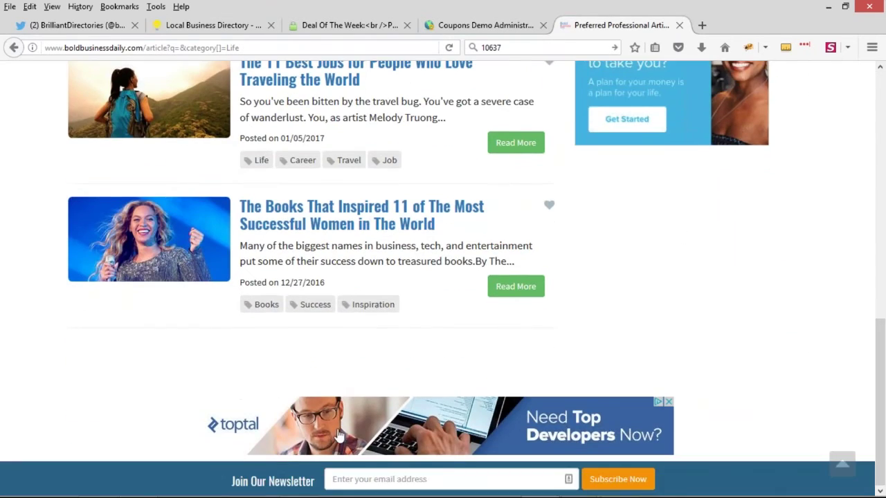
scroll(360, 366, up, 10)
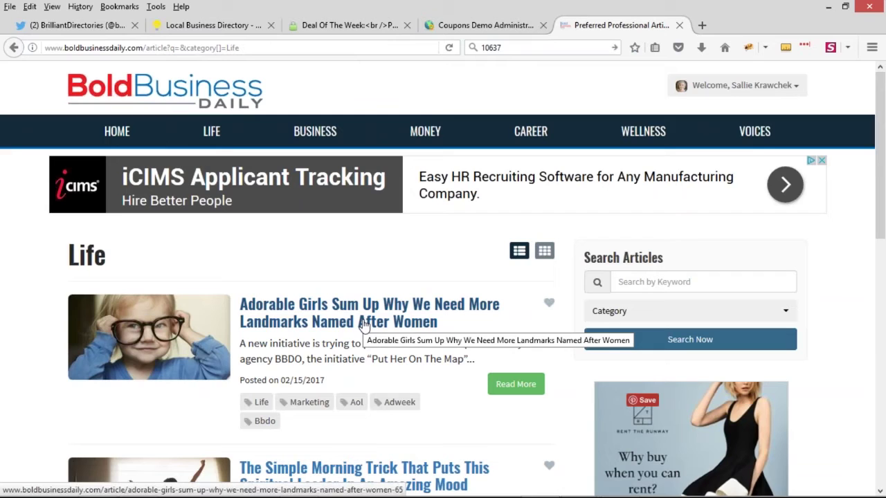
Open Finance > Manage Products in the Coupons Demo admin, then go to Bold Business Daily's Life articles
click(492, 28)
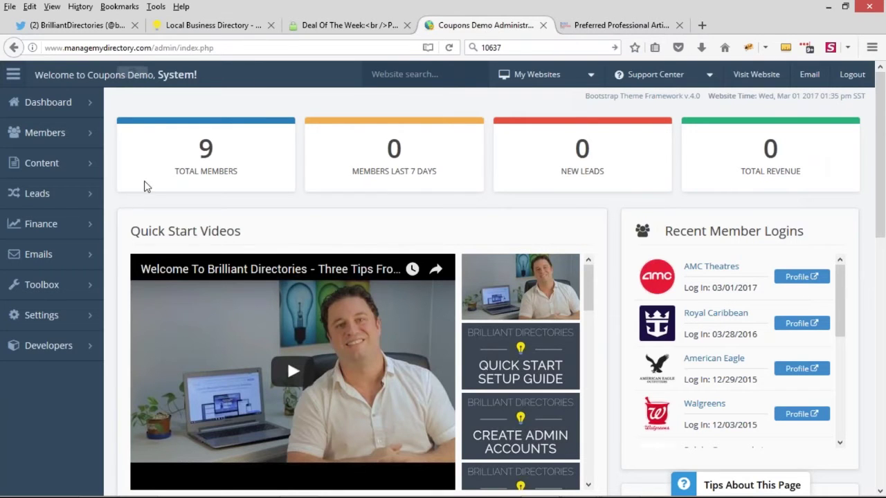
mouse_move(73, 138)
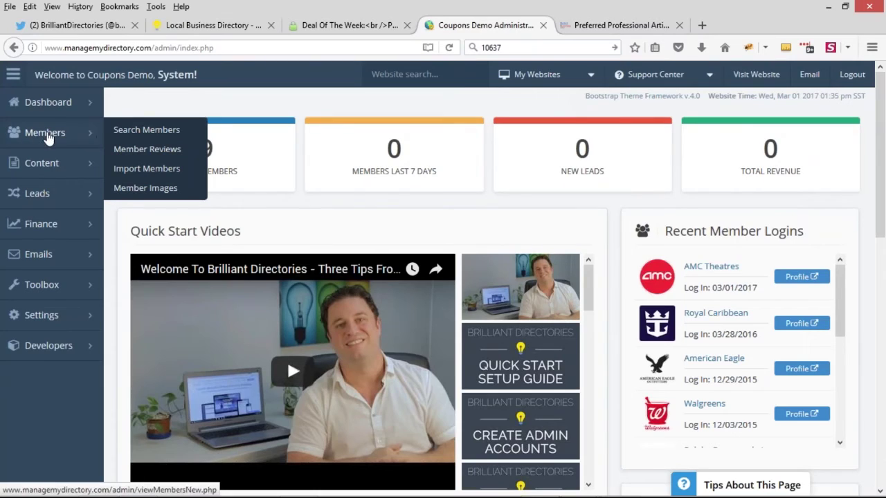
mouse_move(76, 224)
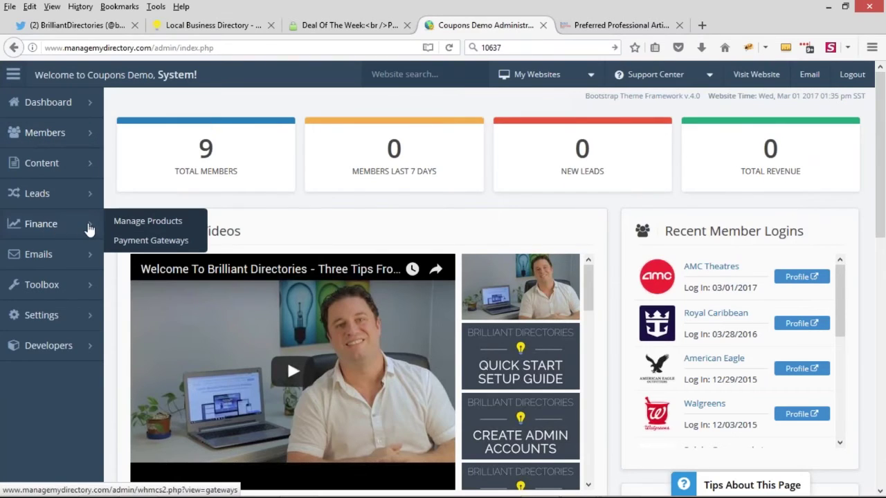
click(155, 229)
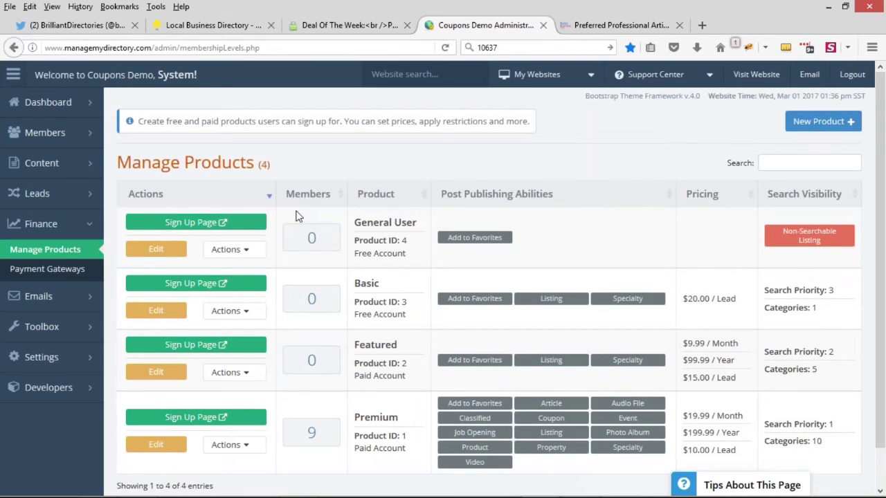
click(584, 26)
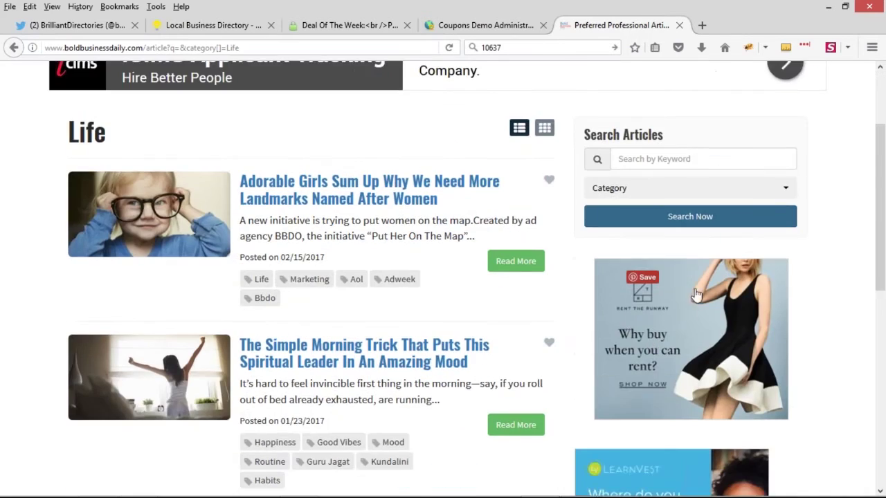
Scroll through Bold Business Daily's Life articles, then return to the Coupons Demo Manage Products list
scroll(663, 341, up, 3)
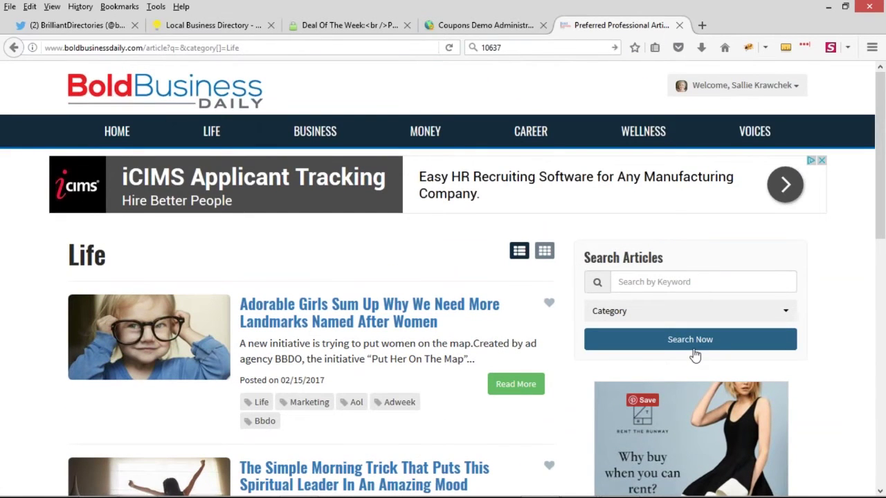
scroll(695, 355, down, 2)
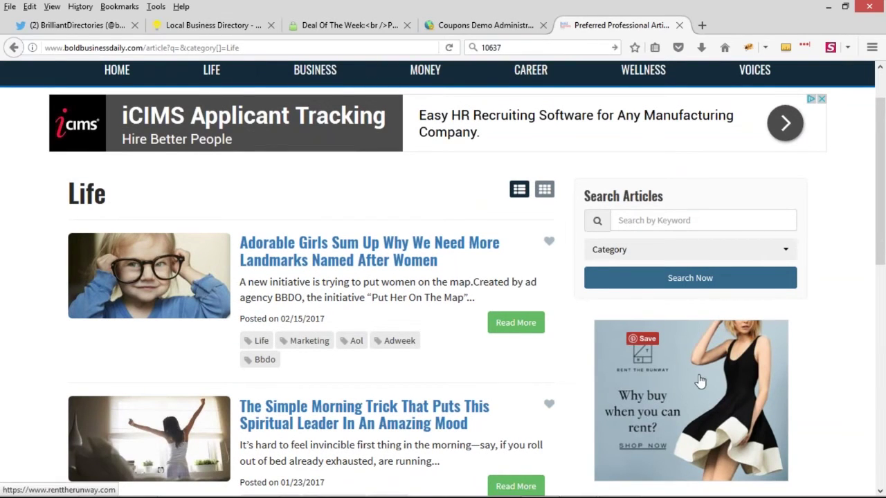
scroll(701, 383, down, 2)
scroll(699, 383, up, 4)
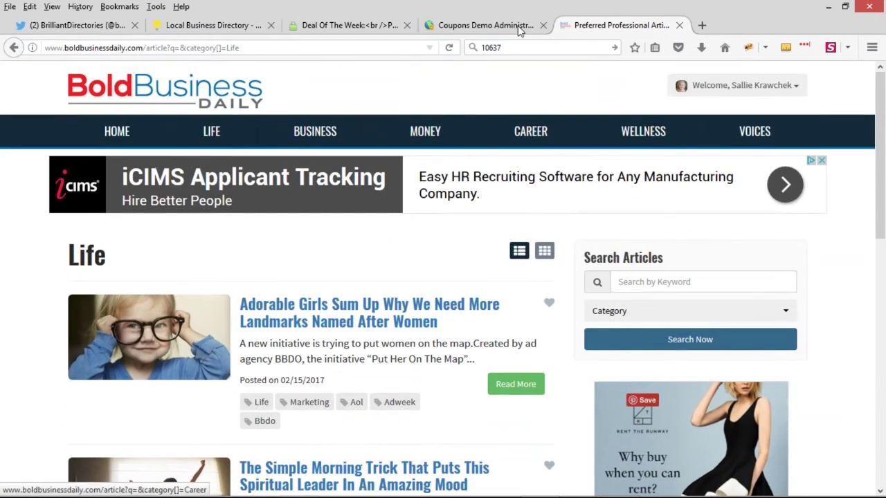
click(492, 25)
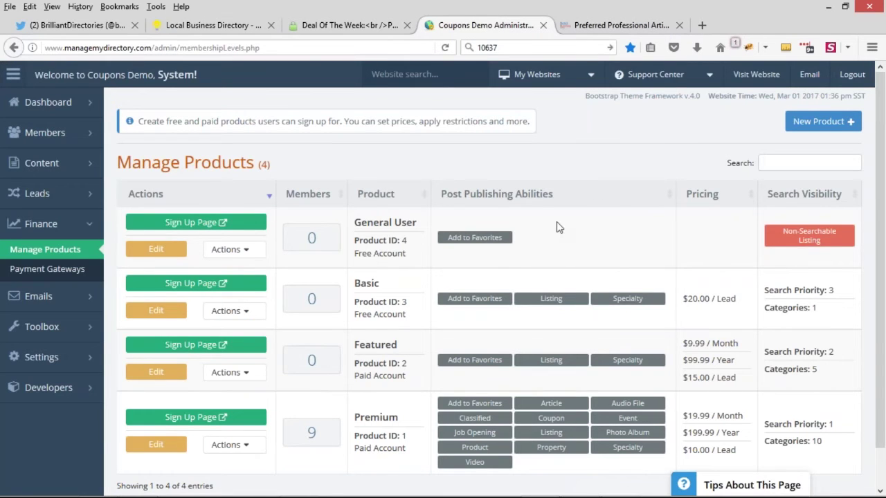
Start a new member product named '30-Day Sidebar Banner'
click(825, 124)
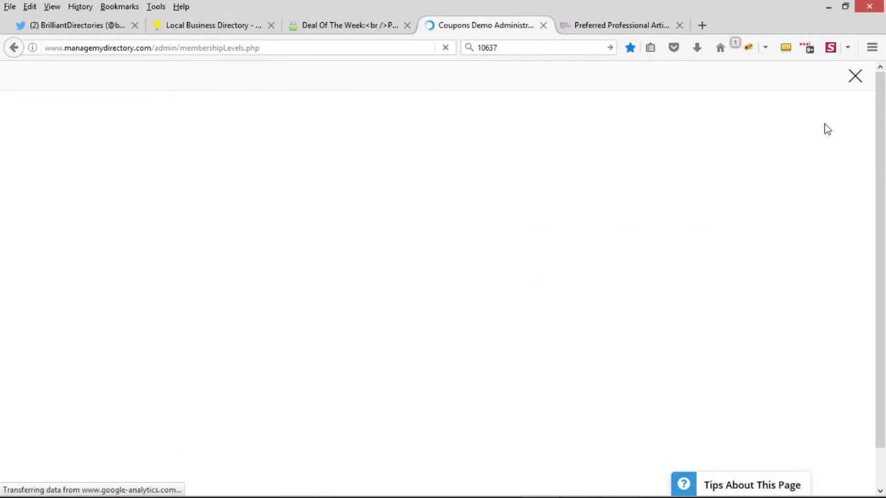
click(89, 223)
text(30-Day Banner)
key(BackSpace)
key(BackSpace)
key(BackSpace)
key(BackSpace)
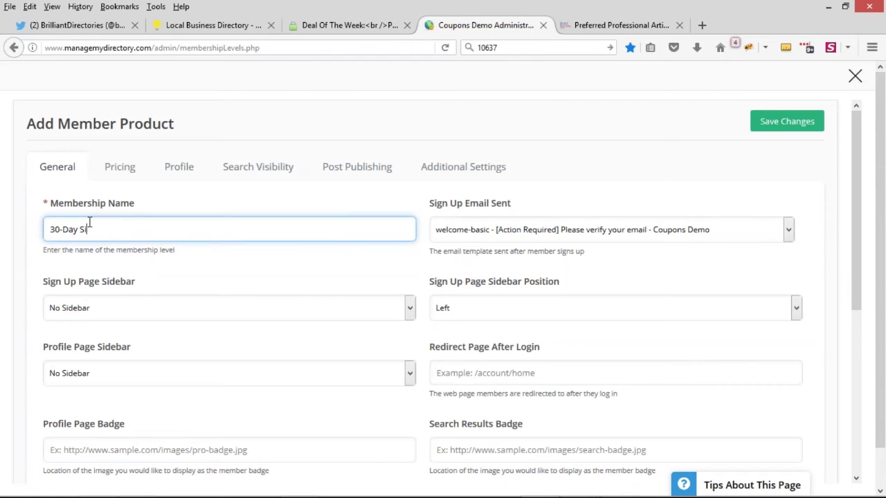
text(Sideeba)
key(BackSpace)
key(BackSpace)
key(BackSpace)
text(bar Banner)
Enter a one-time setup fee of 250 in the product's pricing
click(130, 172)
click(496, 385)
text(250)
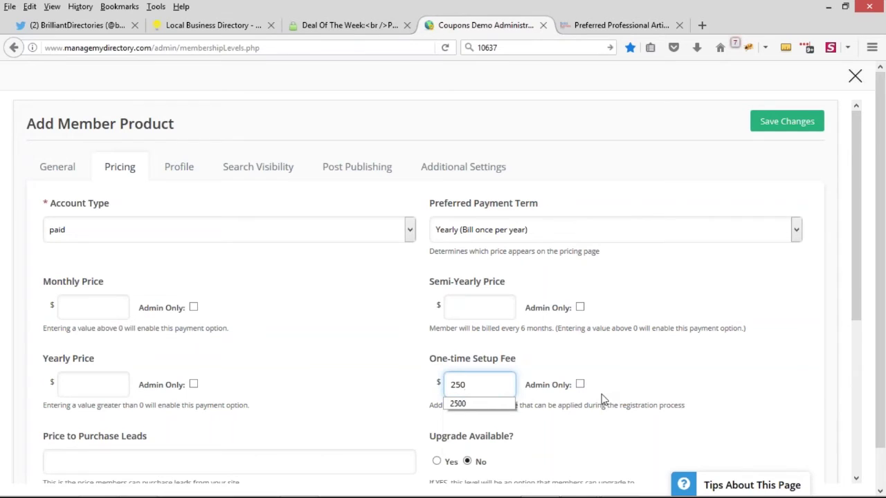
click(681, 355)
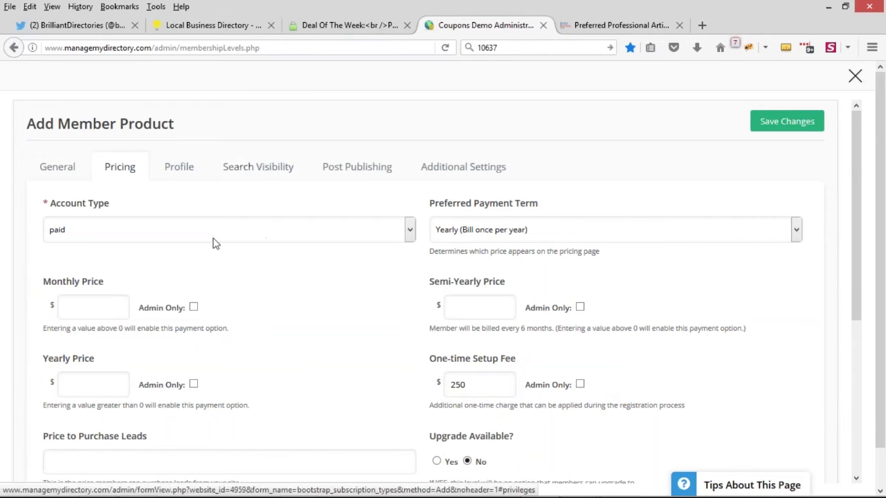
scroll(212, 192, down, 2)
Set Listing Searchable on Website to No for the 30-Day Sidebar Banner
scroll(295, 259, up, 2)
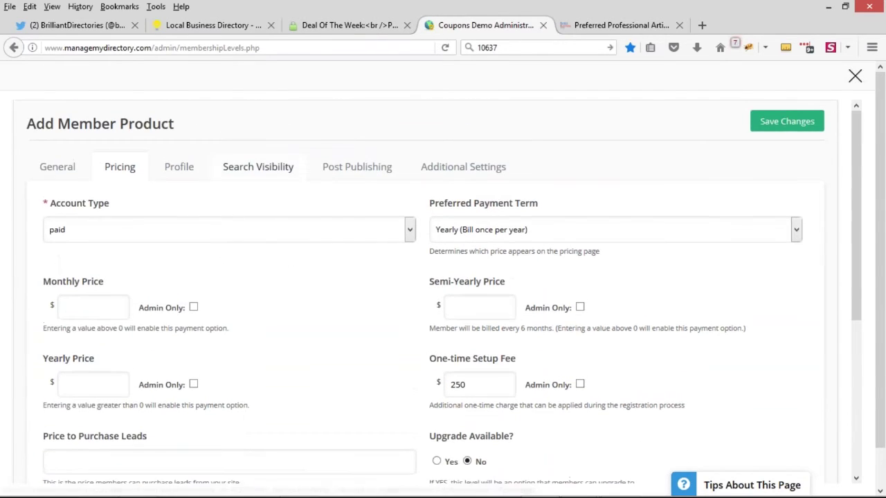
click(258, 167)
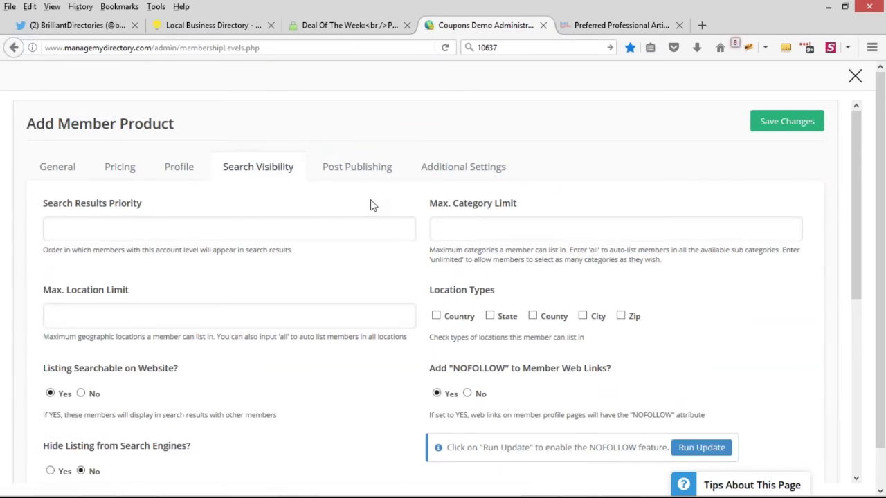
scroll(195, 317, down, 3)
drag(44, 248, 184, 251)
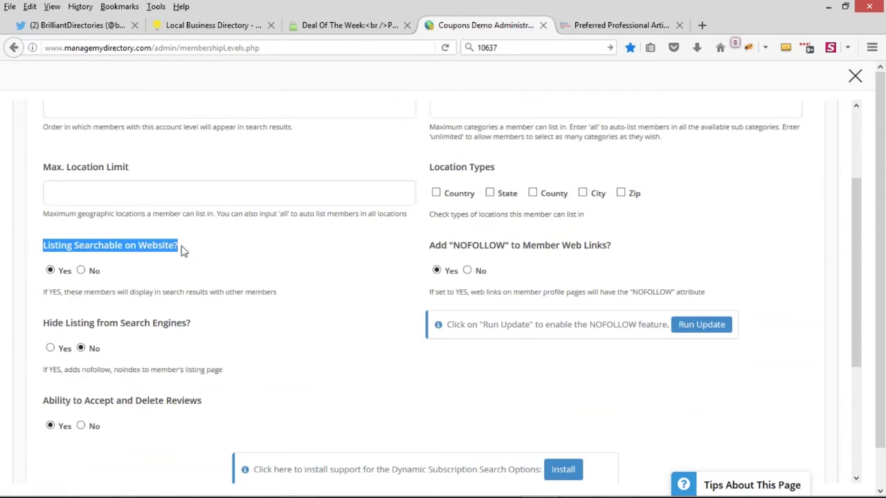
click(82, 271)
click(221, 279)
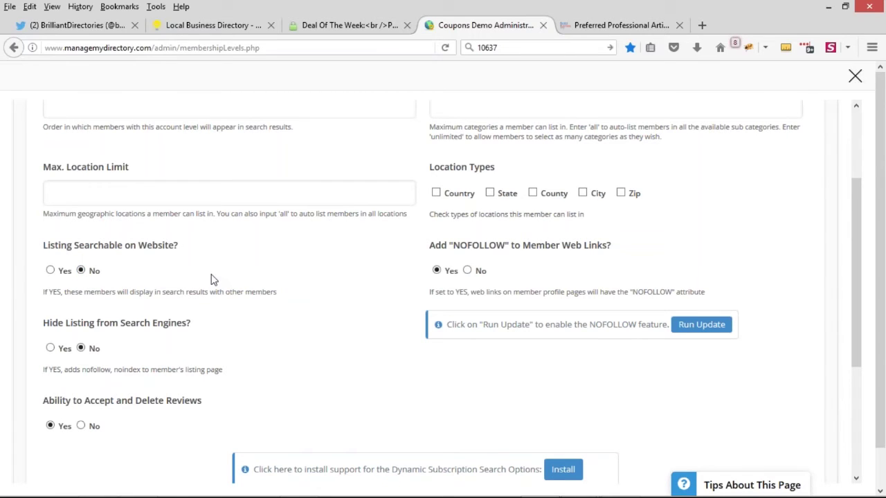
scroll(218, 277, up, 3)
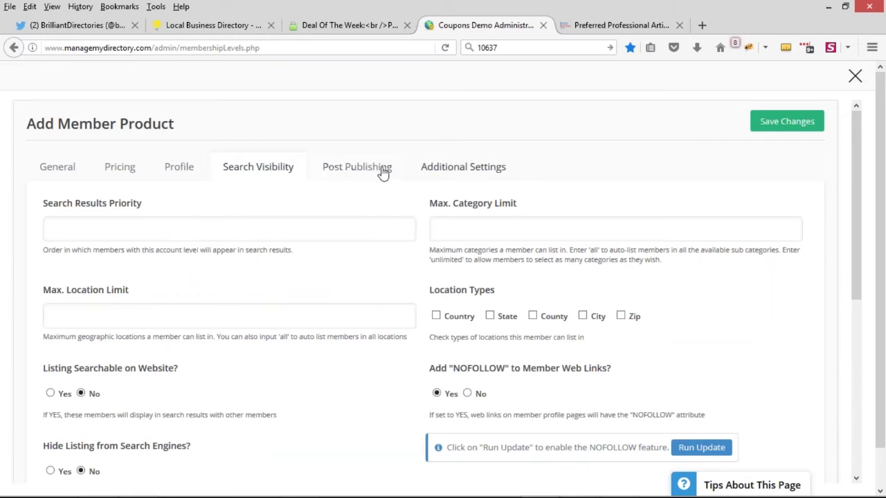
Recheck the 250 setup fee and the search visibility setting, then save the product
click(191, 175)
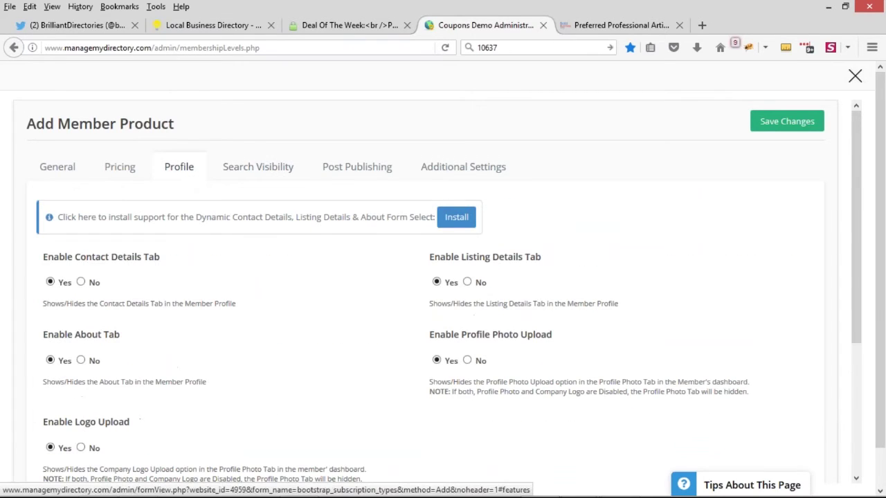
click(257, 178)
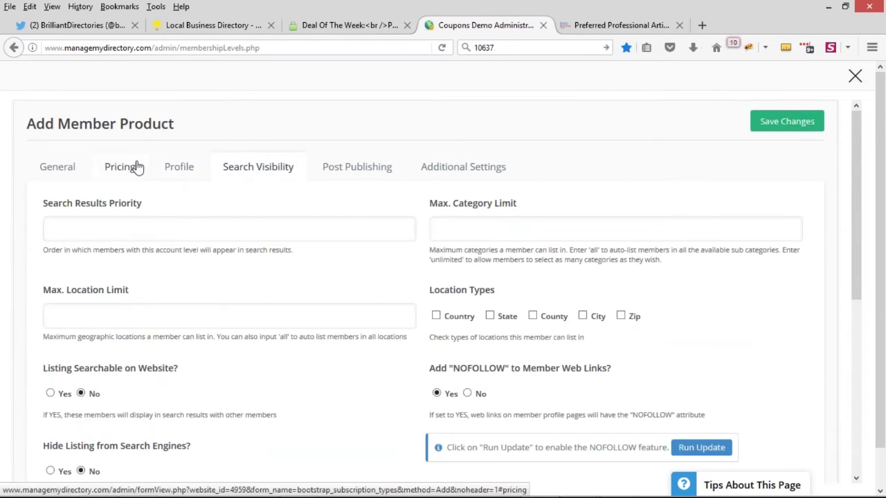
click(135, 167)
drag(491, 387, 443, 386)
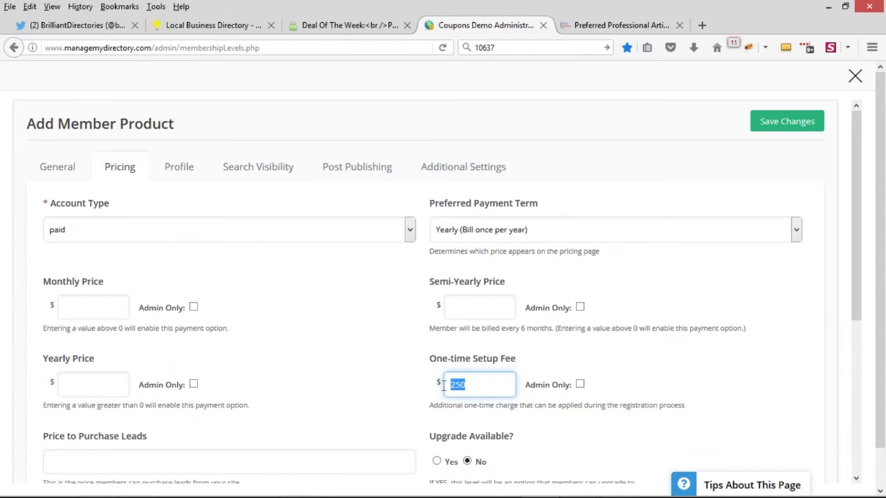
drag(44, 285, 68, 285)
double_click(452, 384)
click(235, 170)
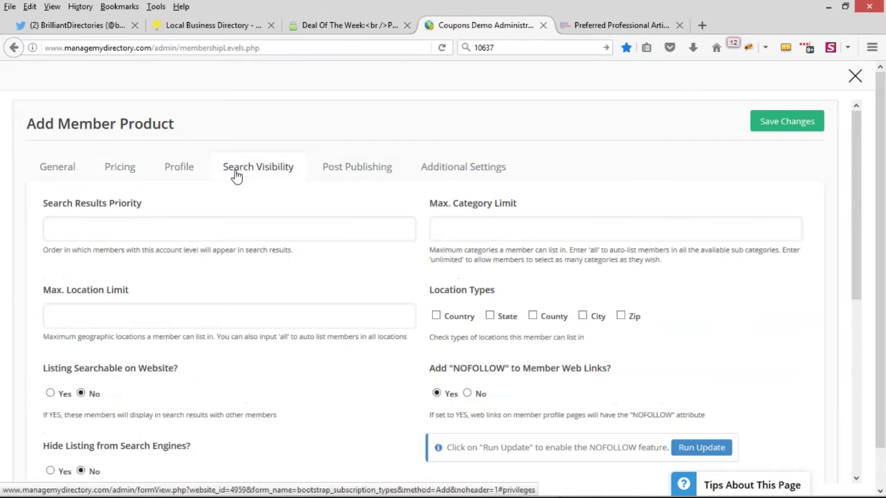
drag(43, 373, 187, 378)
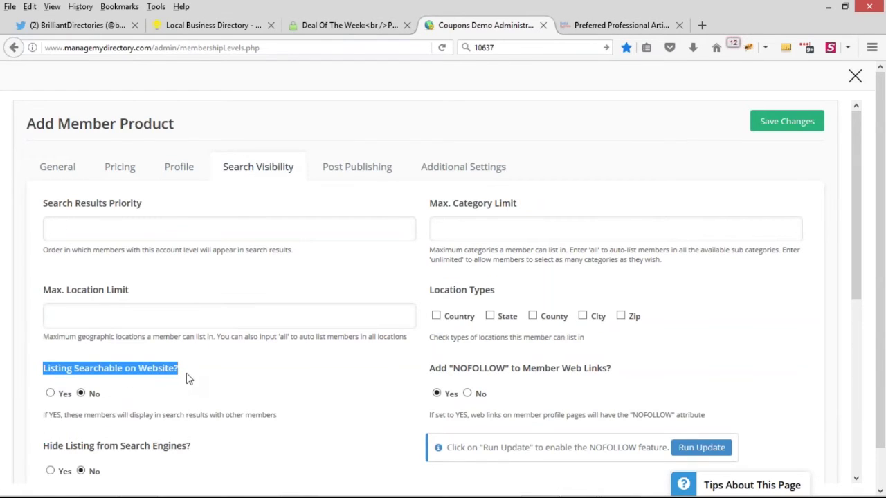
click(786, 130)
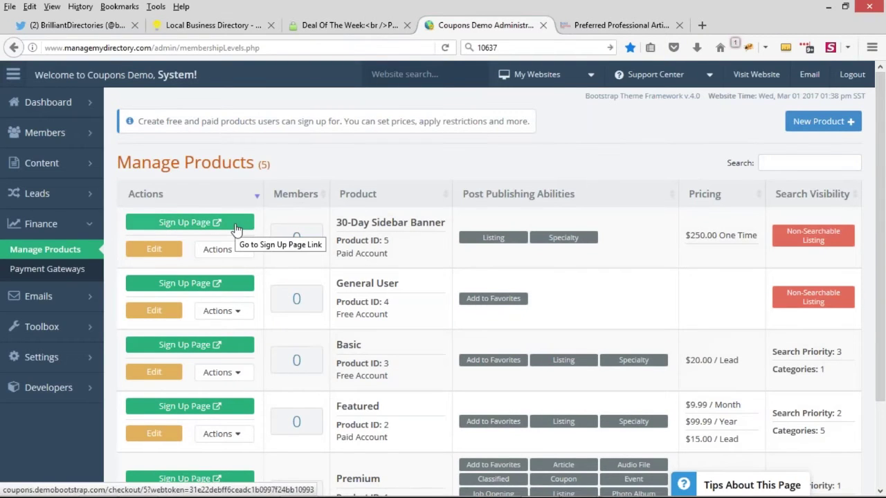
Edit the 30-Day Sidebar Banner, check its Sign Up Email Sent stays welcome-basic, and close it
click(218, 249)
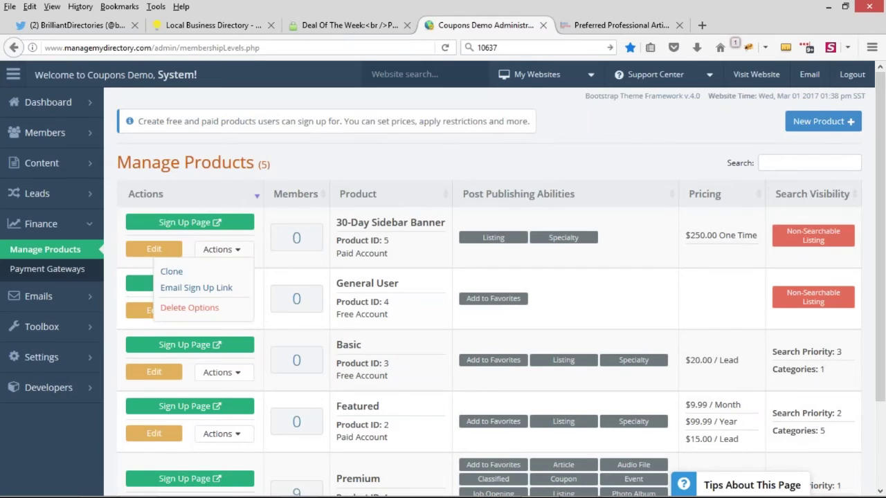
click(133, 252)
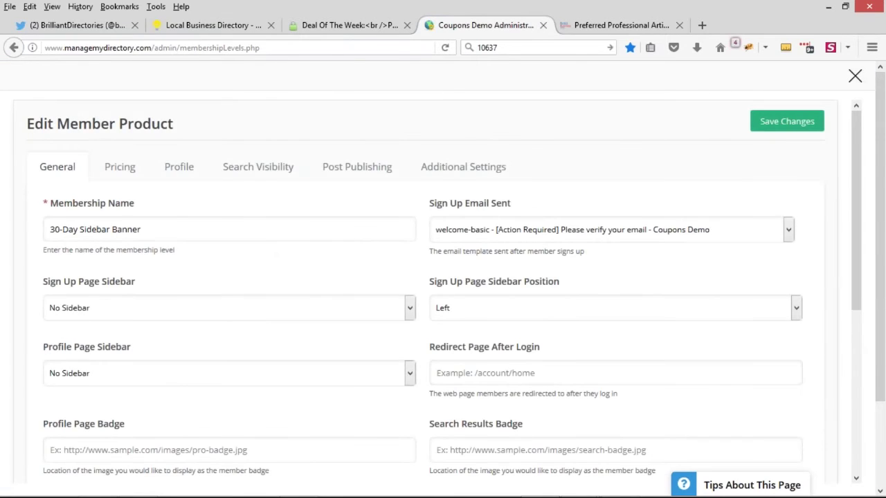
click(452, 235)
click(468, 237)
drag(432, 205, 520, 205)
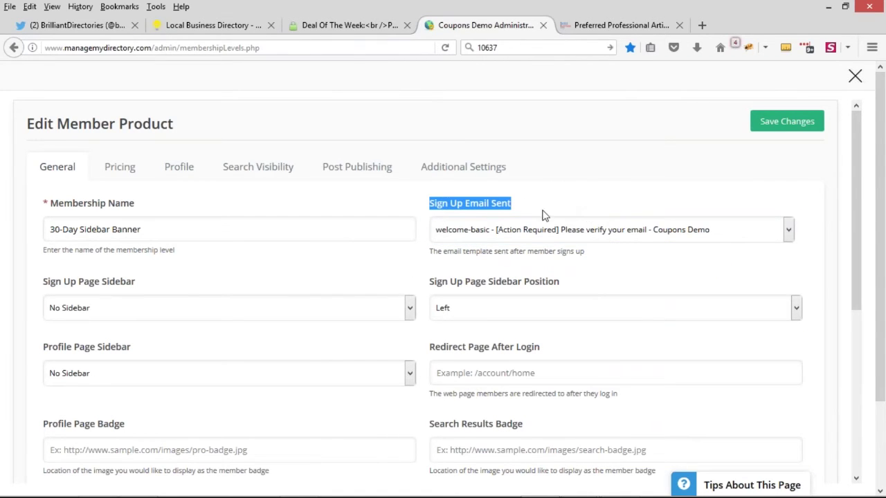
click(717, 232)
scroll(511, 282, up, 15)
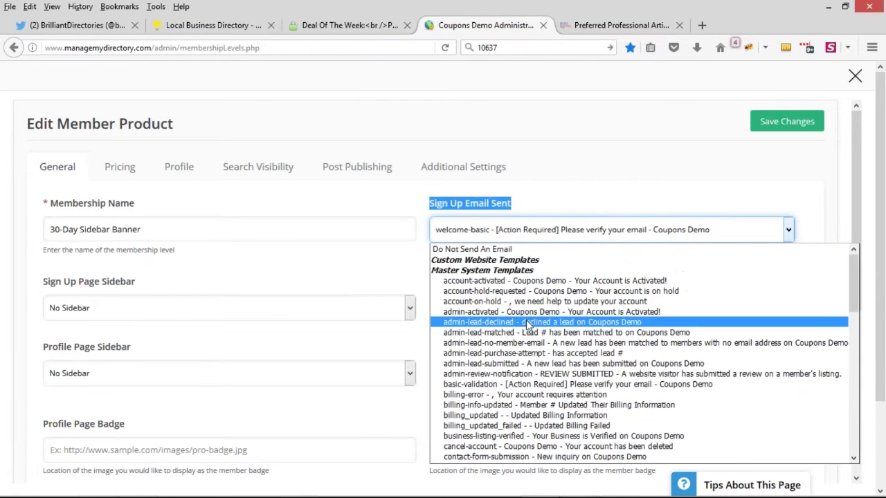
click(524, 188)
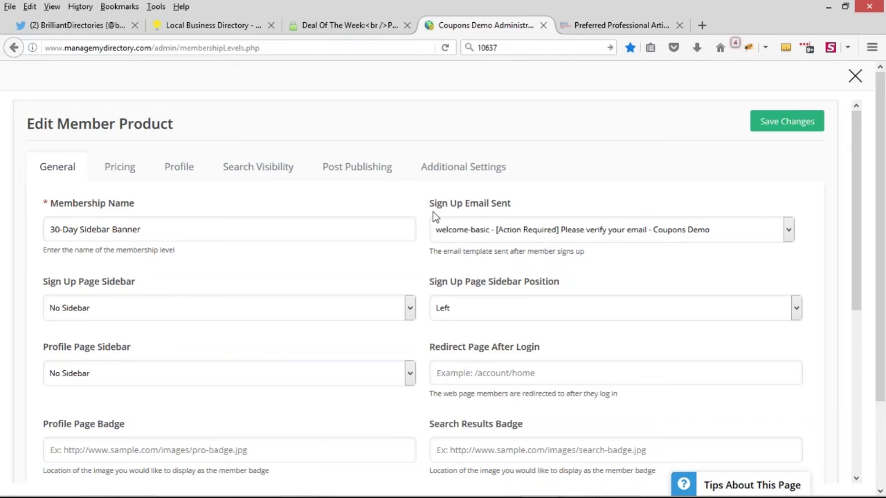
drag(430, 205, 504, 217)
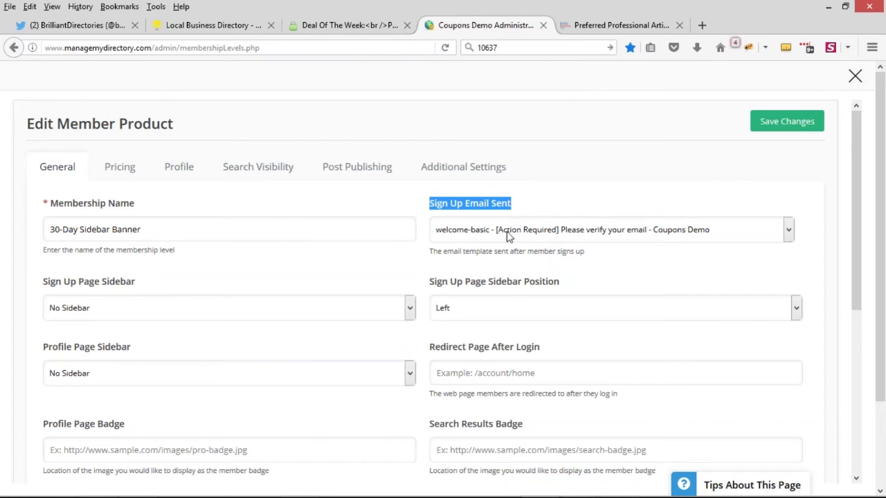
click(856, 76)
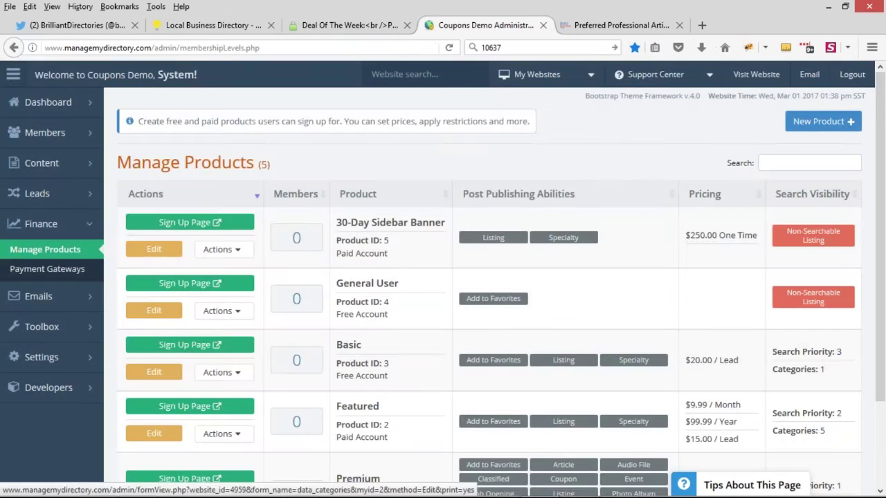
Open Emails > Email Templates in a new tab and start a new email template
click(93, 299)
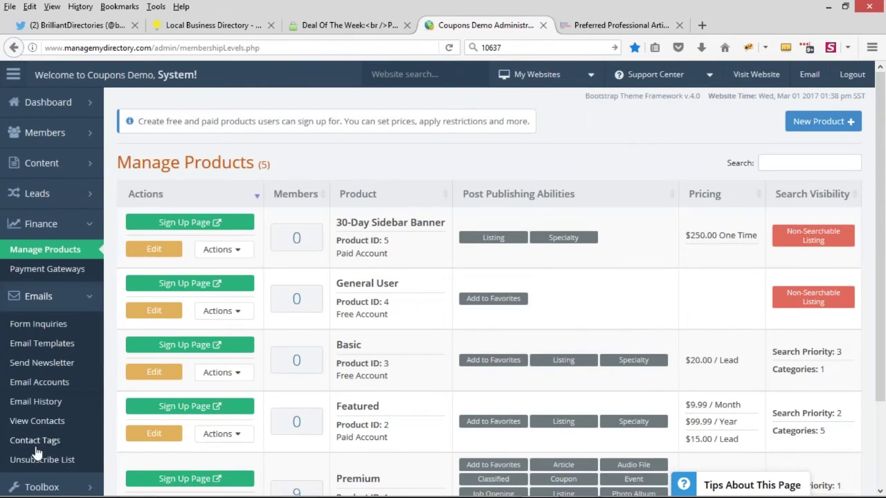
middle_click(45, 346)
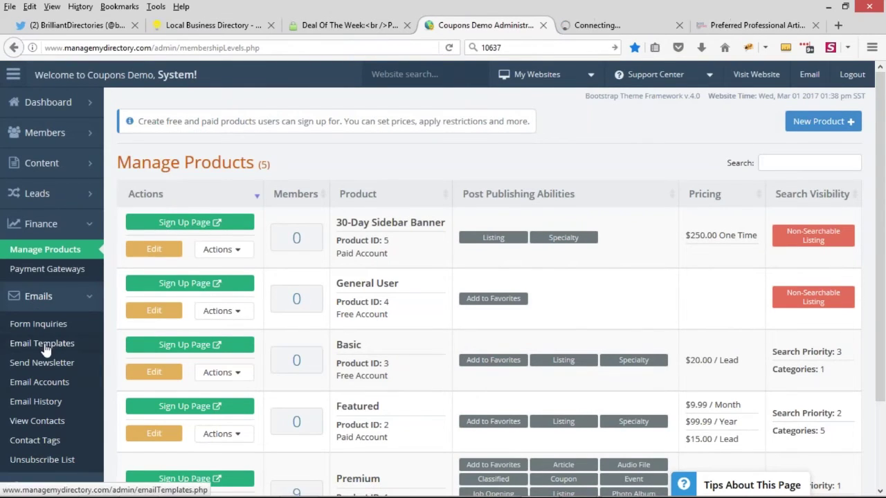
click(586, 26)
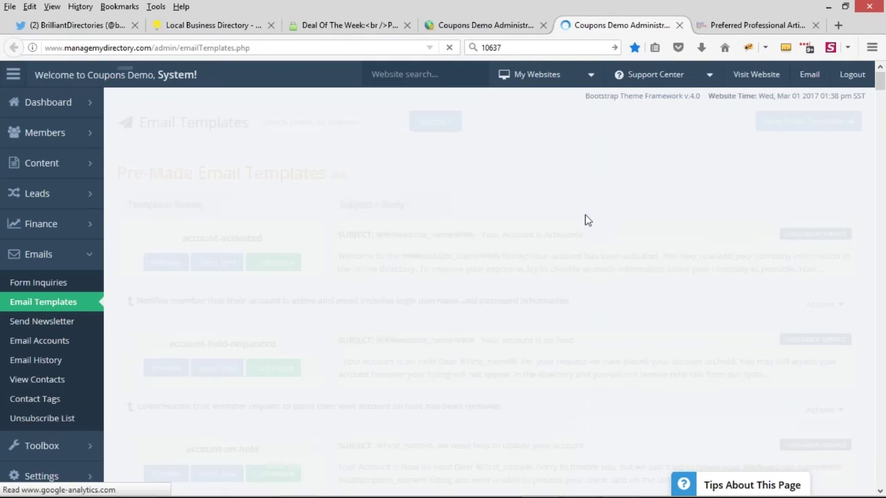
click(845, 129)
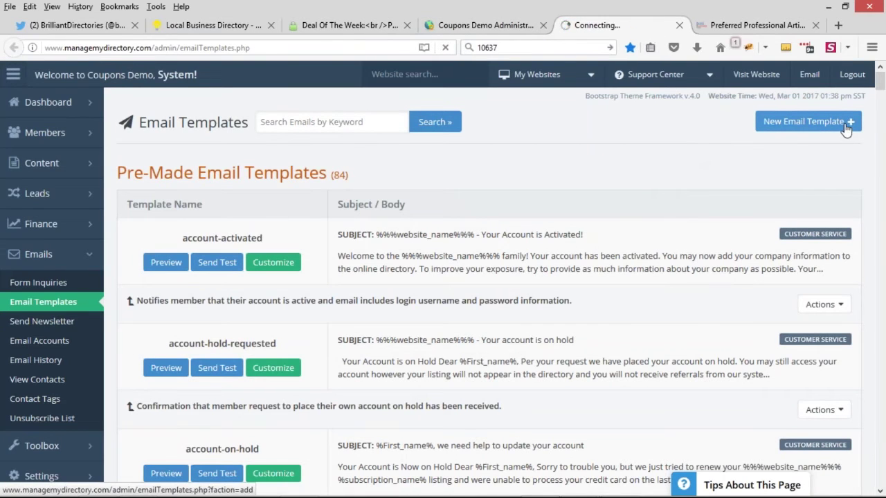
Name the template 'Welcome Advertiser' with subject 'your order has been received', then return to Manage Products
click(247, 170)
text(Adve)
key(BackSpace)
key(BackSpace)
key(BackSpace)
key(BackSpace)
text(Welcome )
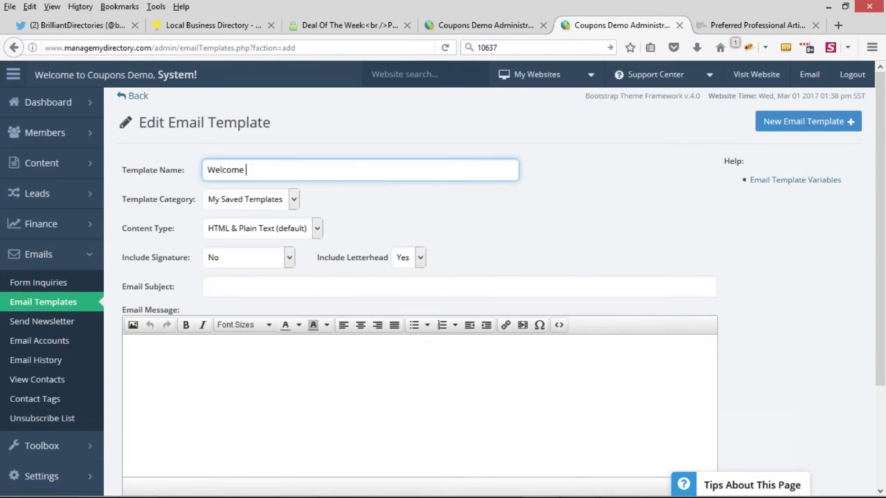
text(Advertiser)
click(229, 386)
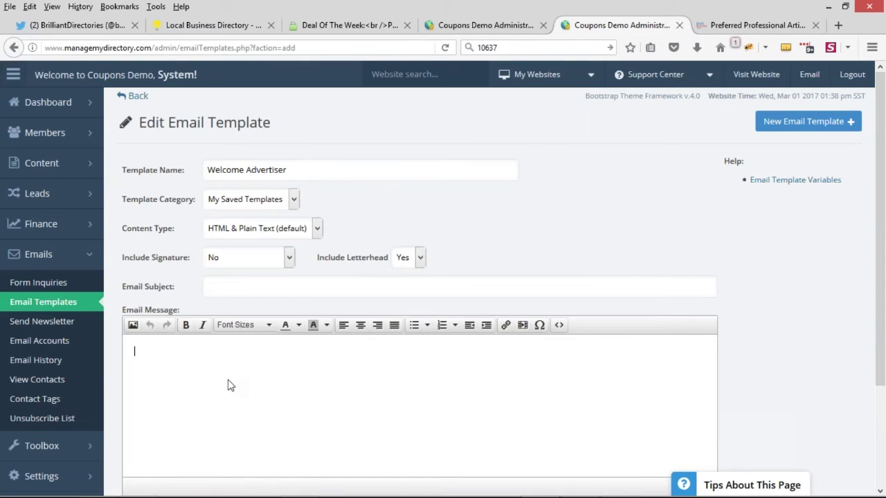
click(263, 279)
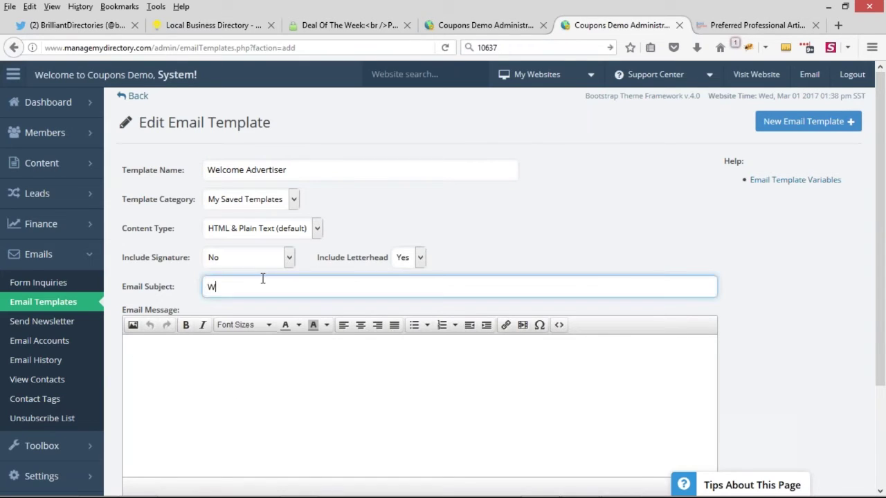
text(your order has been)
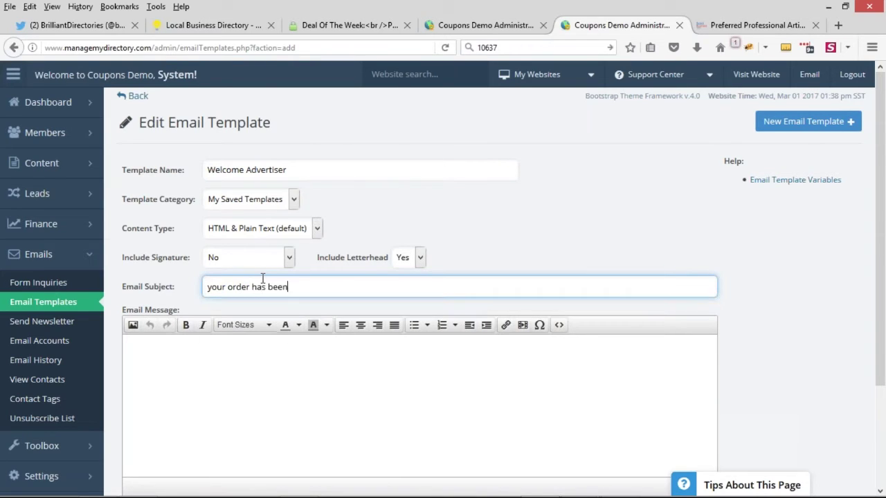
text( received)
click(196, 394)
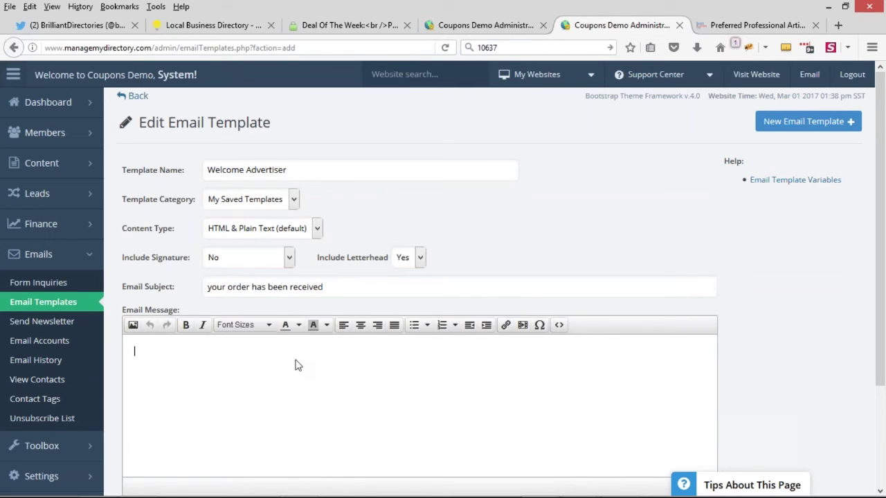
click(443, 26)
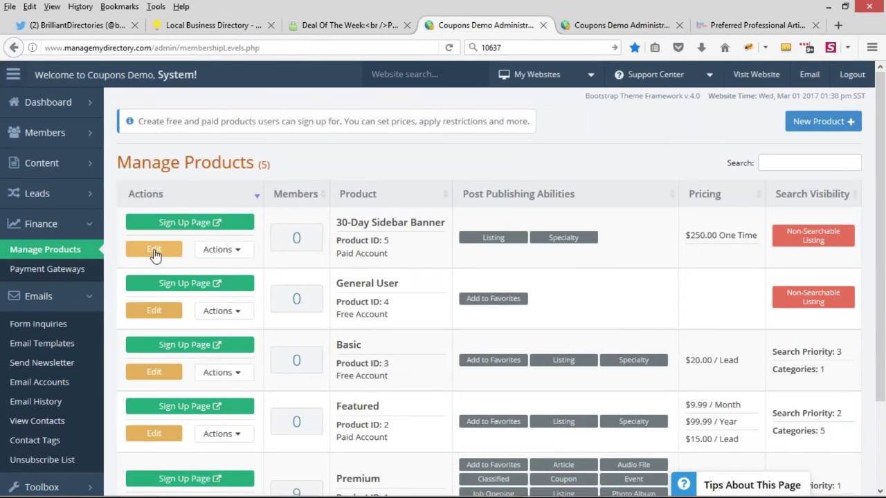
Enter /thank-you-ads as the 30-Day Sidebar Banner's Redirect Page After Login, then close its settings
click(155, 252)
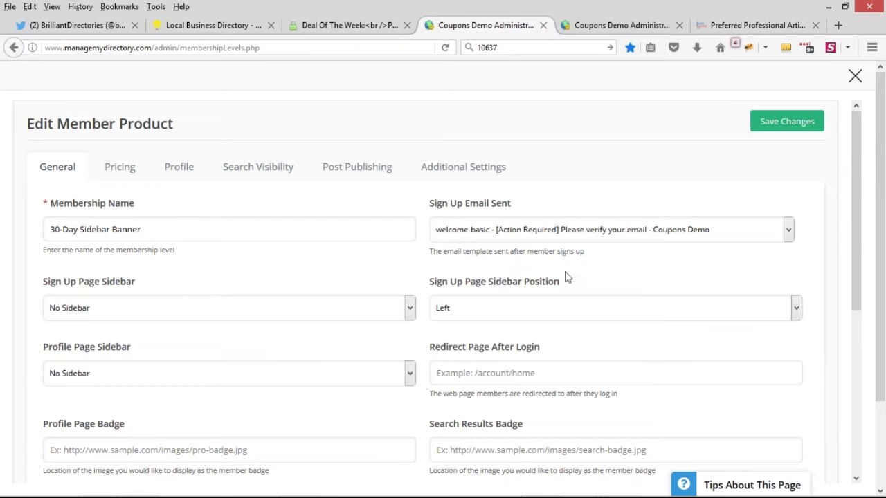
scroll(547, 263, down, 3)
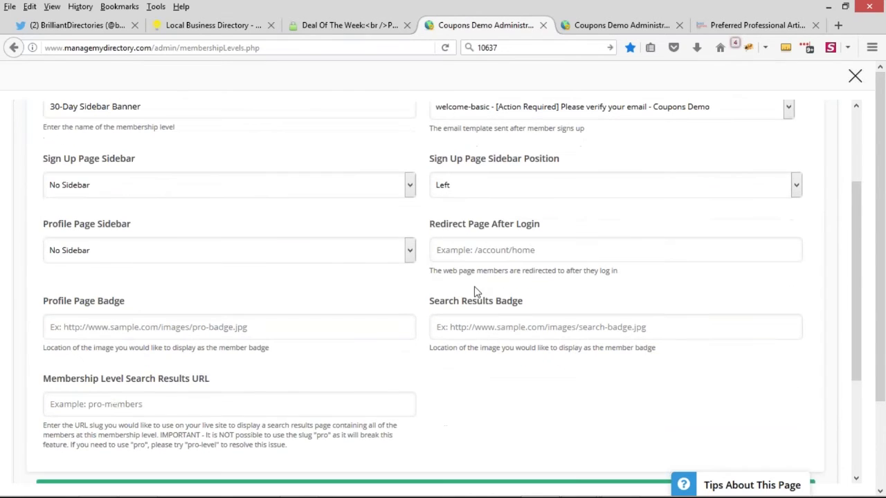
drag(431, 226, 573, 229)
click(506, 252)
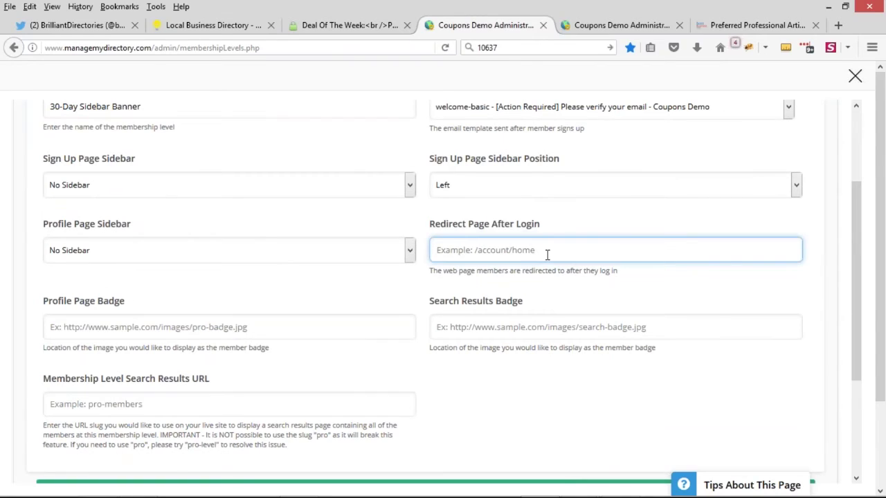
text(/thankyou)
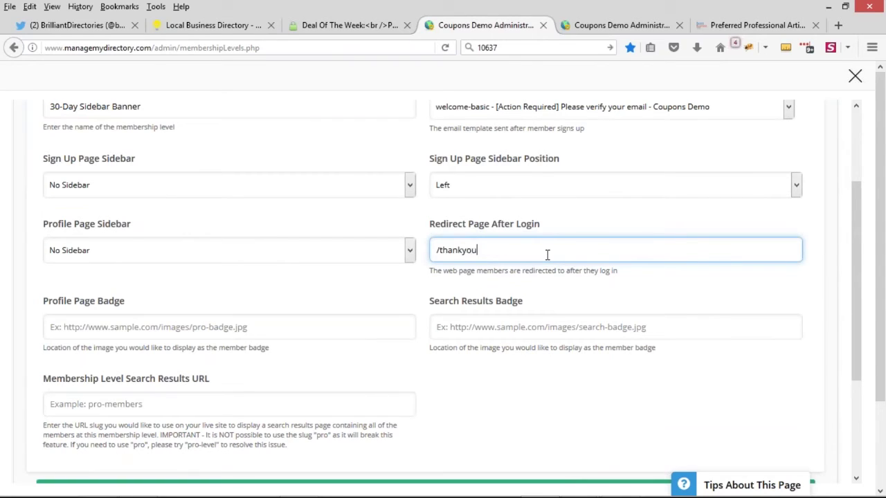
text(-advertis)
key(BackSpace)
key(BackSpace)
key(BackSpace)
key(BackSpace)
key(BackSpace)
key(BackSpace)
text(ads)
click(463, 252)
text(-)
drag(540, 226, 429, 224)
drag(486, 258, 434, 251)
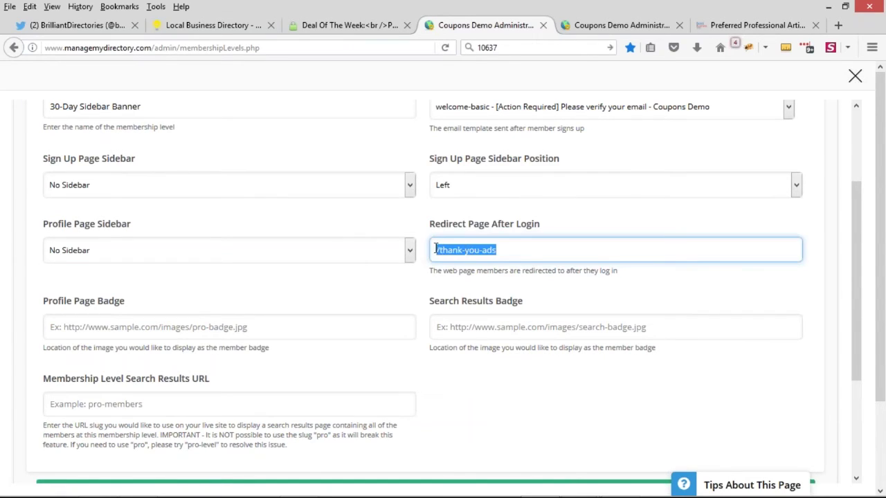
click(856, 77)
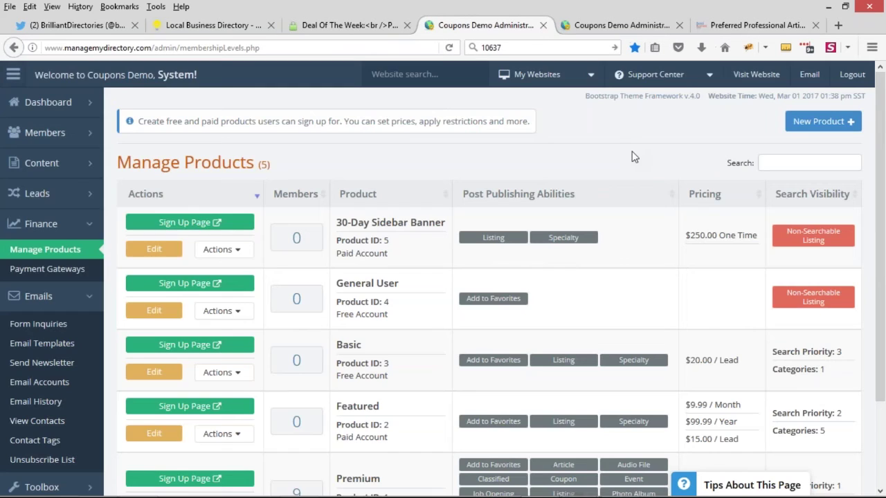
Create a web page with permalink thank-you-ads and body 'THANK YOU. THE NEXT STEPS ARE....'
mouse_move(62, 163)
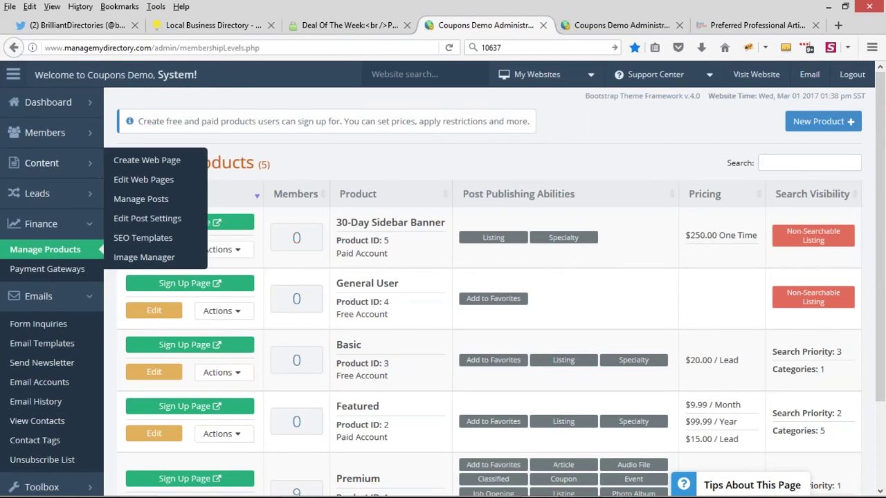
click(92, 166)
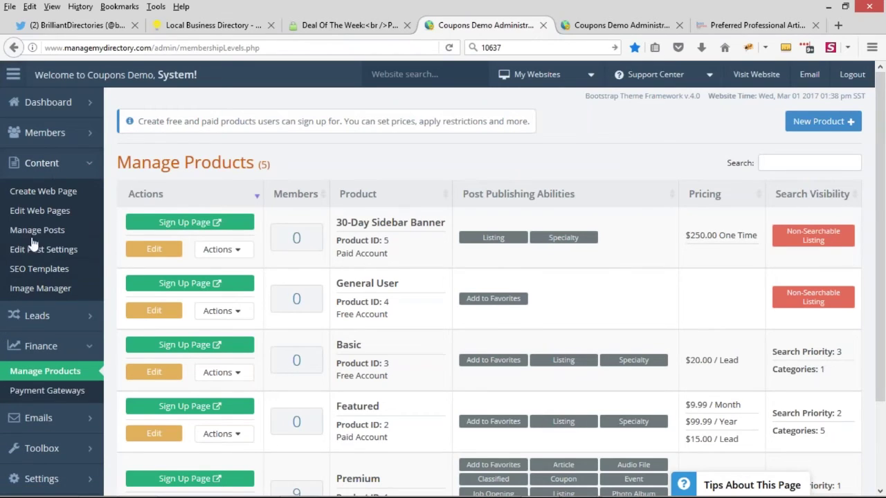
click(54, 199)
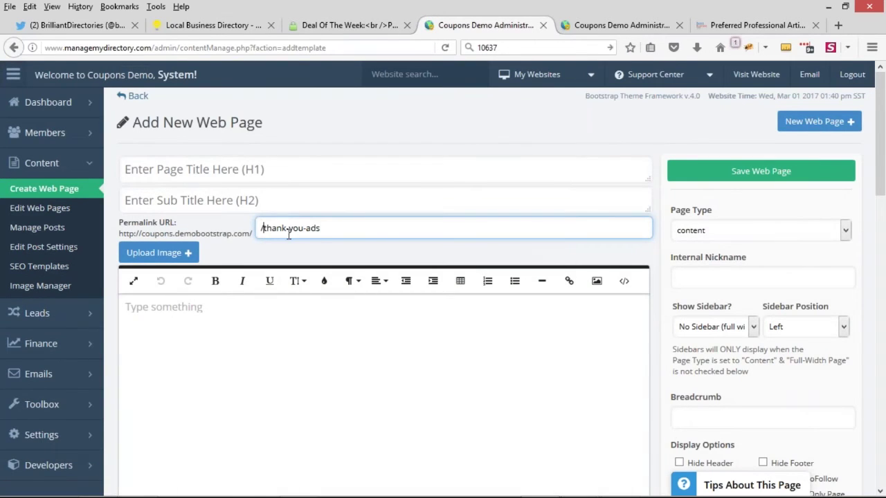
triple_click(307, 228)
click(321, 345)
text(THANK YOU)
key(BackSpace)
key(BackSpace)
key(BackSpace)
text(YOU)
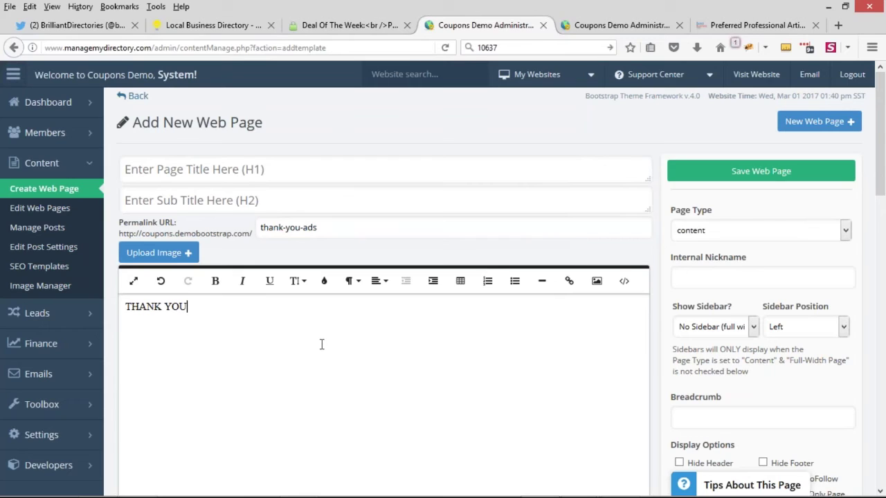
text(. THE NEST)
key(BackSpace)
key(BackSpace)
text(XT STEPS A)
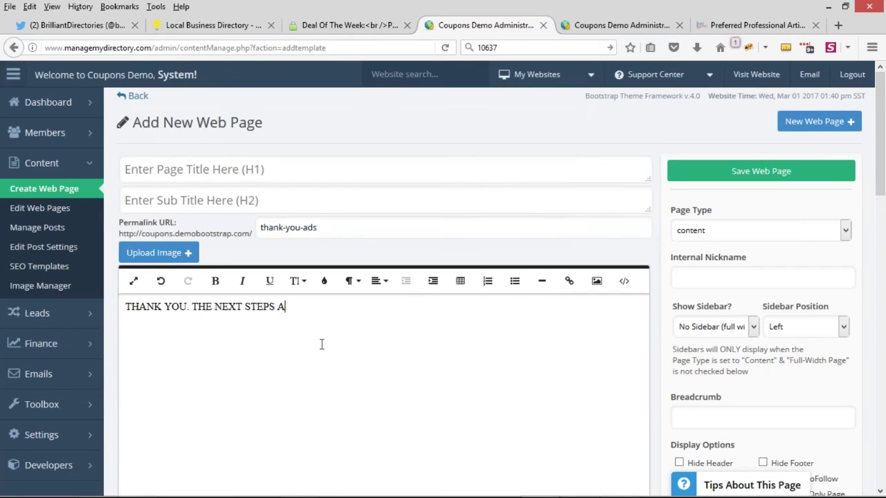
text(RE....)
Copy the thank-you-ads permalink and go back to Manage Products
drag(317, 228, 243, 223)
key(ctrl+c)
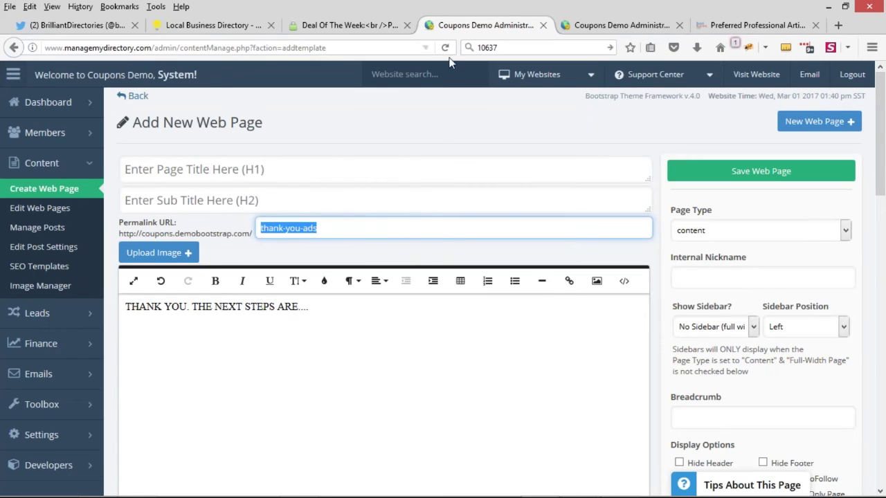
click(593, 28)
click(504, 27)
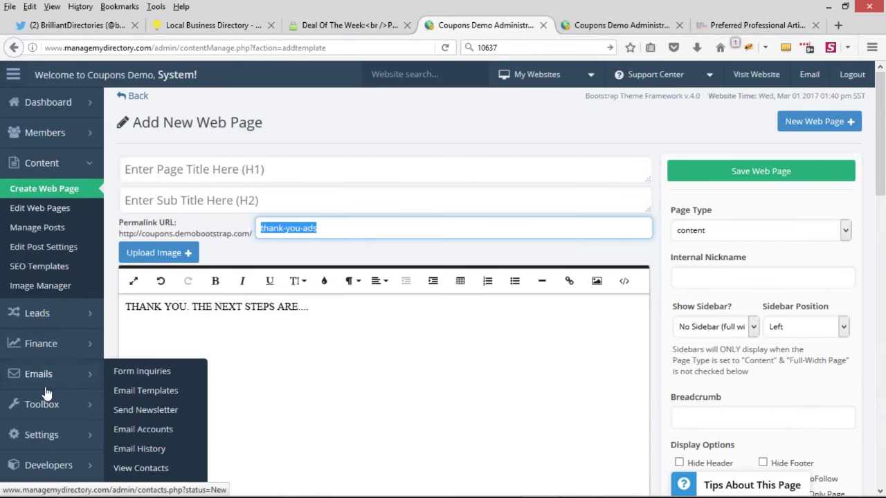
click(143, 341)
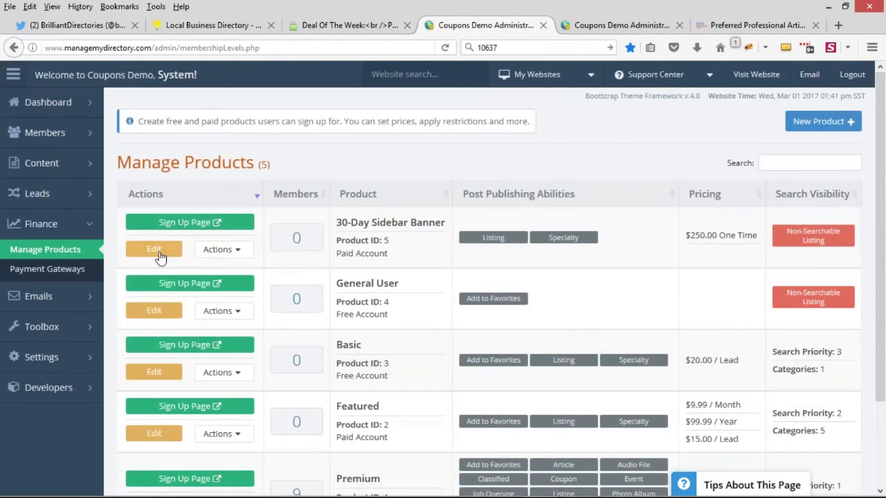
Paste thank-you-ads into the 30-Day Sidebar Banner's Redirect Page After Login, then switch to the Brilliant Directories website
click(154, 251)
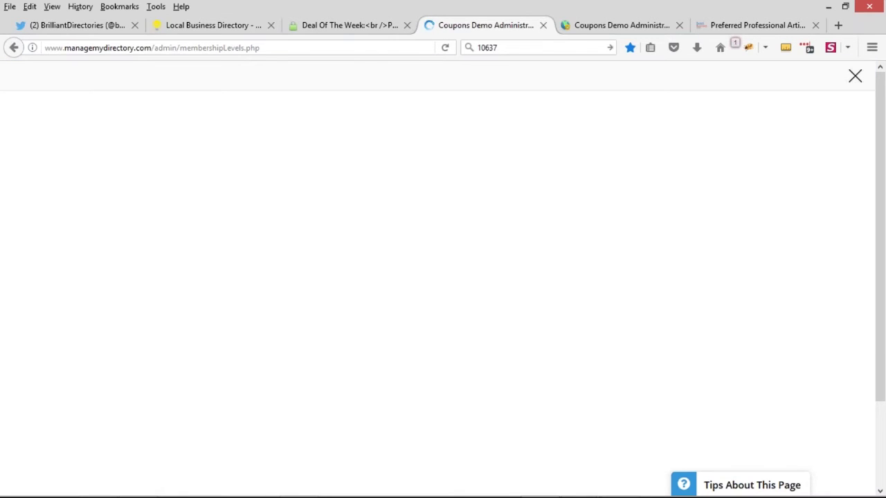
scroll(415, 277, down, 2)
click(521, 312)
key(ctrl+v)
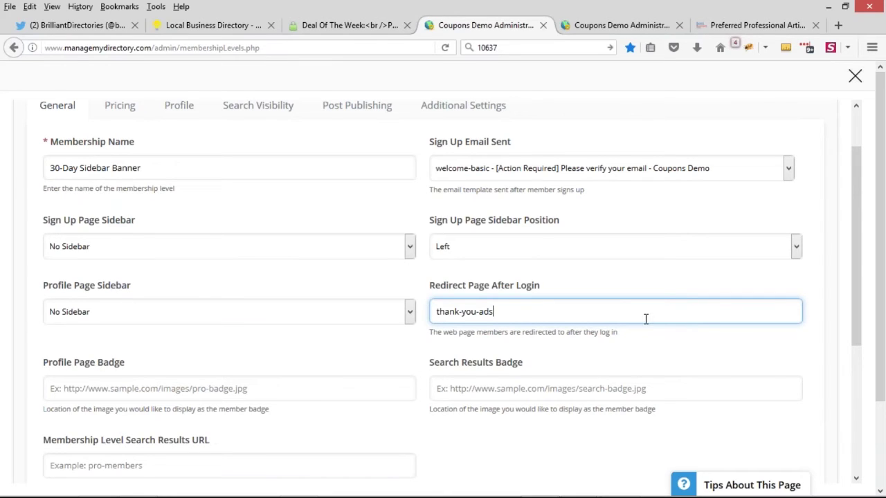
click(361, 27)
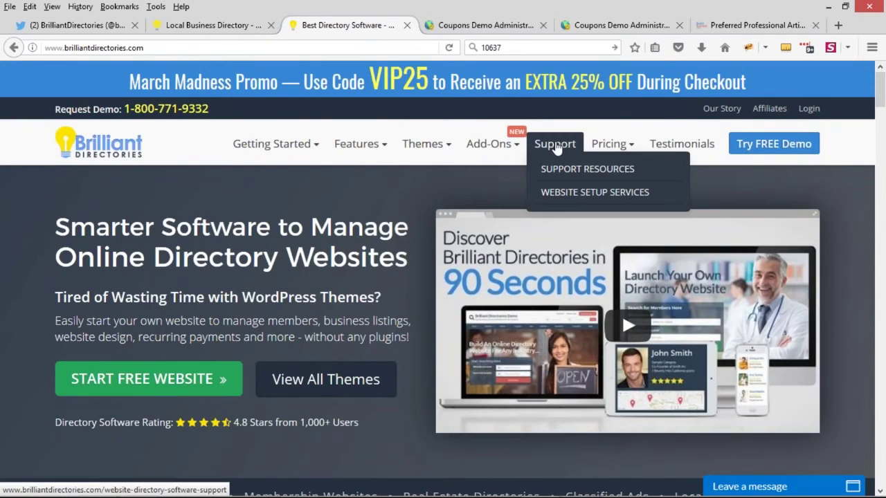
Go to Add-Ons > One-Time Services and view the Website Audit Review details
mouse_move(504, 166)
click(510, 197)
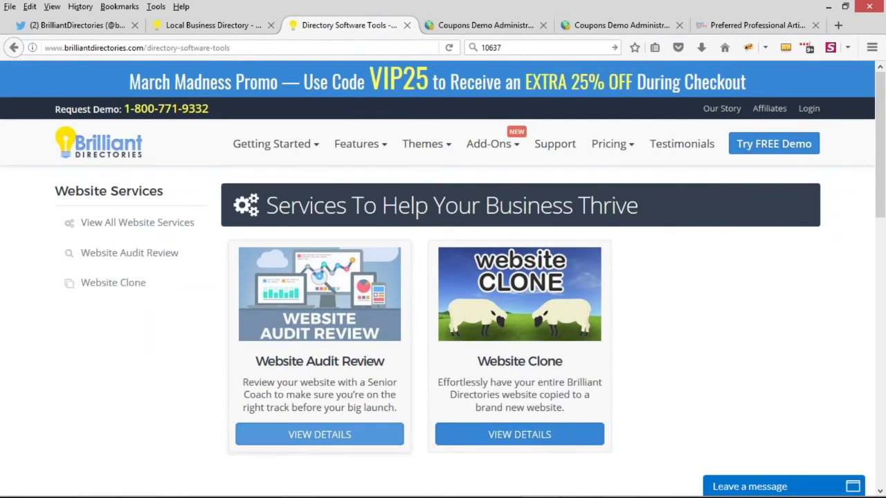
click(330, 440)
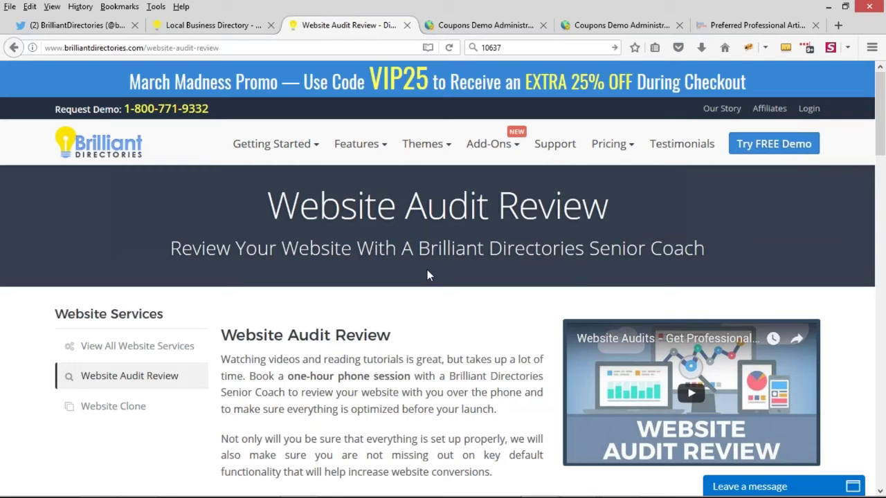
Highlight the Key Areas list on the Website Audit Review page, then return to the Langualist admin dashboard
scroll(489, 187, down, 2)
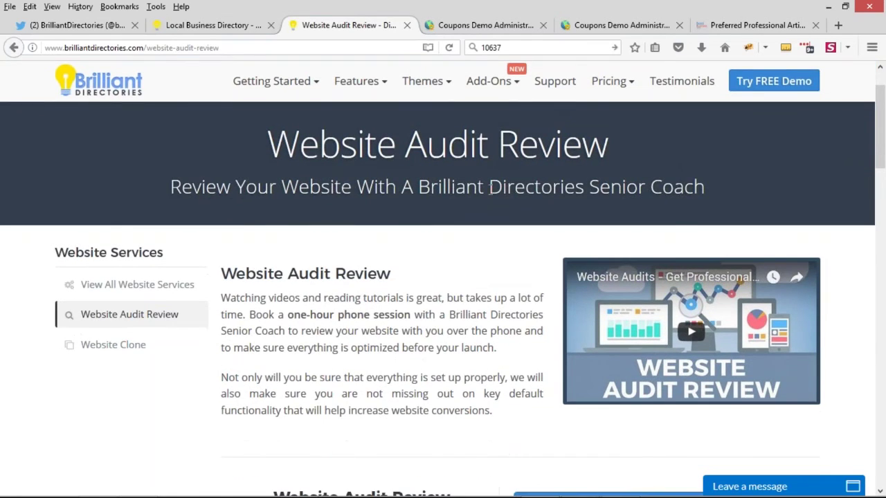
scroll(485, 197, down, 5)
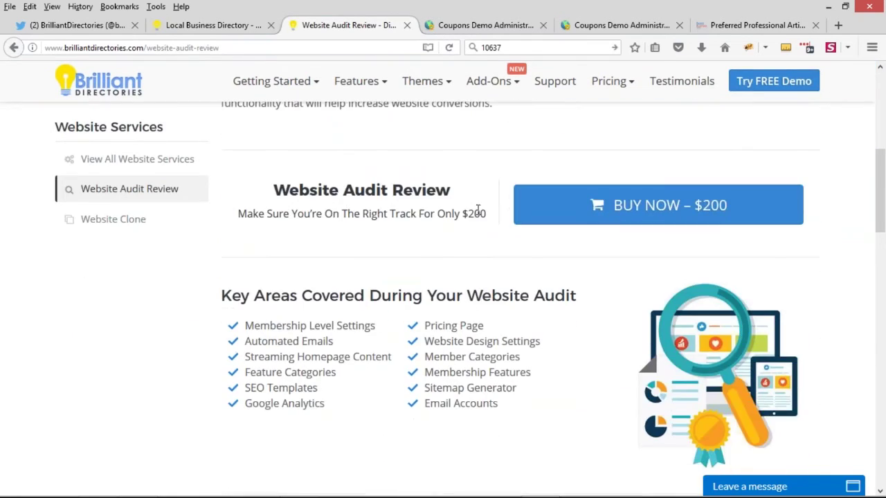
scroll(465, 356, down, 2)
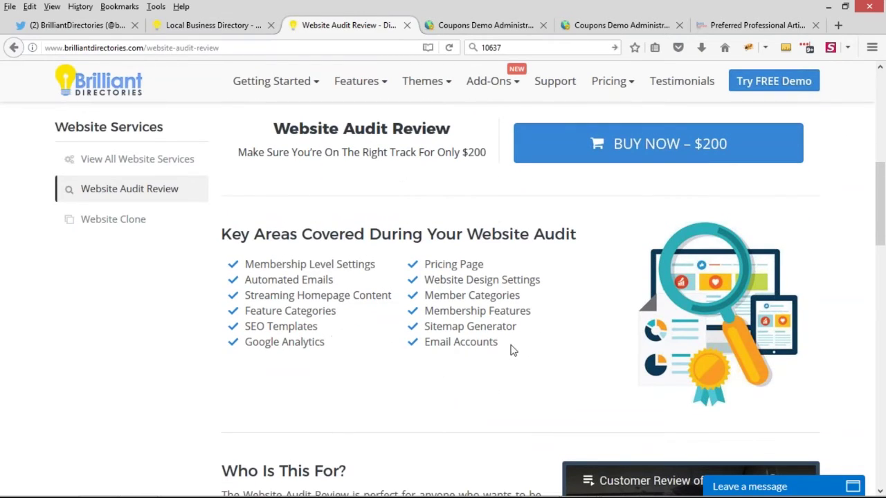
drag(511, 348, 282, 270)
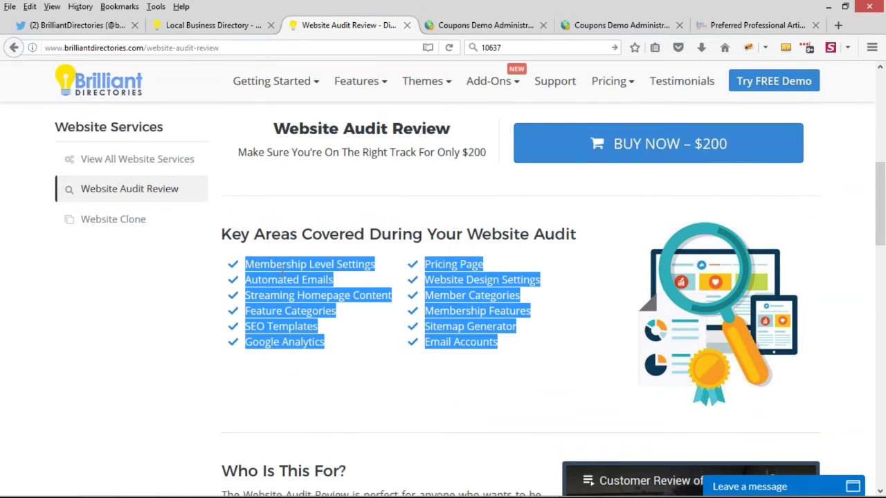
click(337, 265)
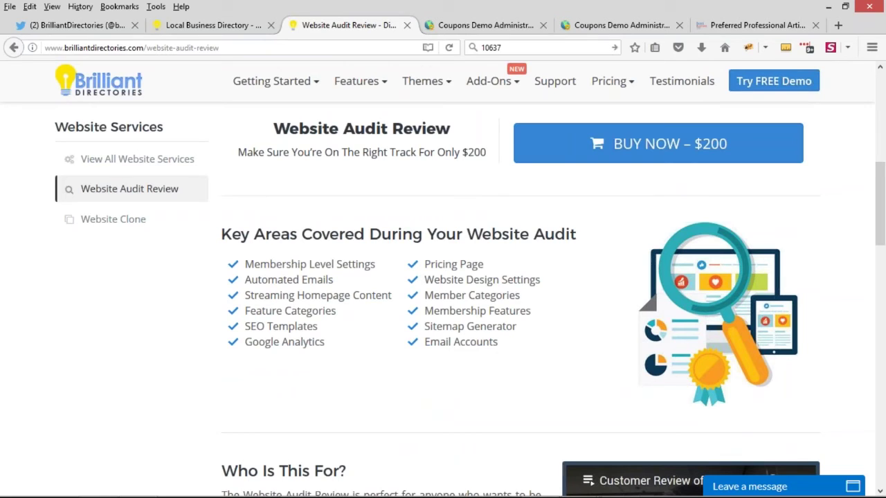
scroll(338, 287, up, 3)
mouse_move(489, 84)
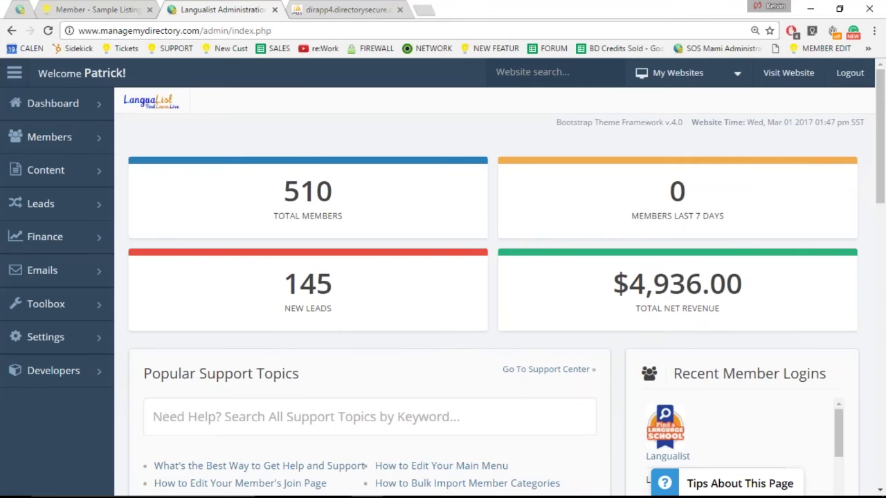
List all 510 members in Members search and cancel the prompt to export all search results
mouse_move(37, 146)
click(39, 139)
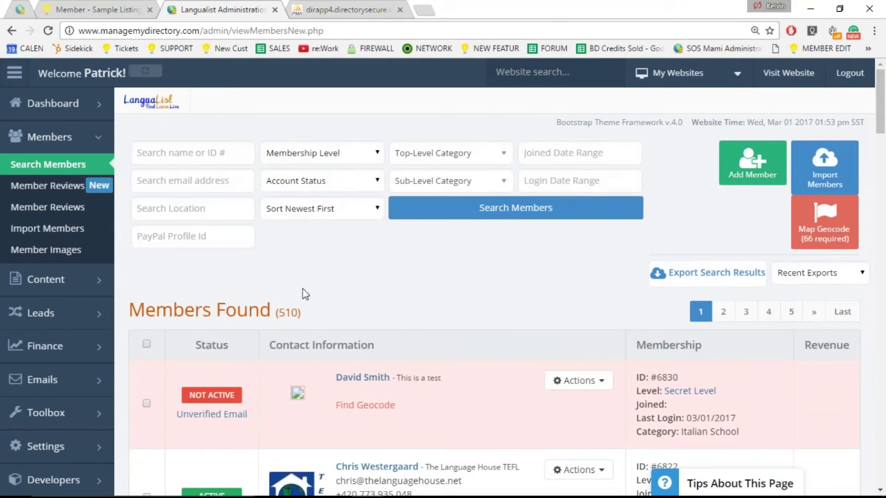
click(214, 159)
click(214, 158)
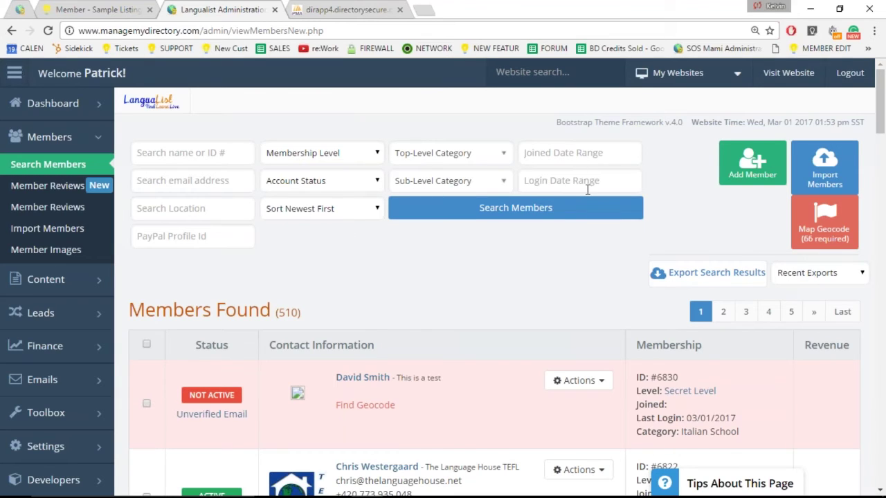
click(730, 274)
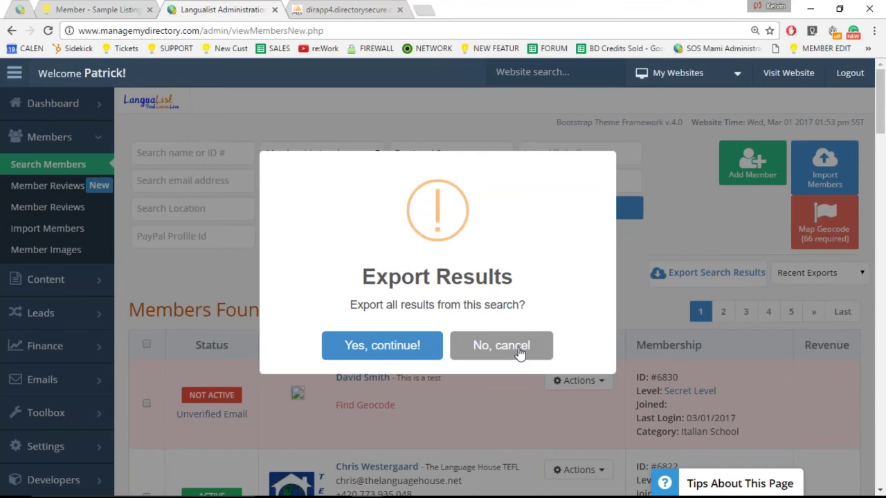
click(520, 353)
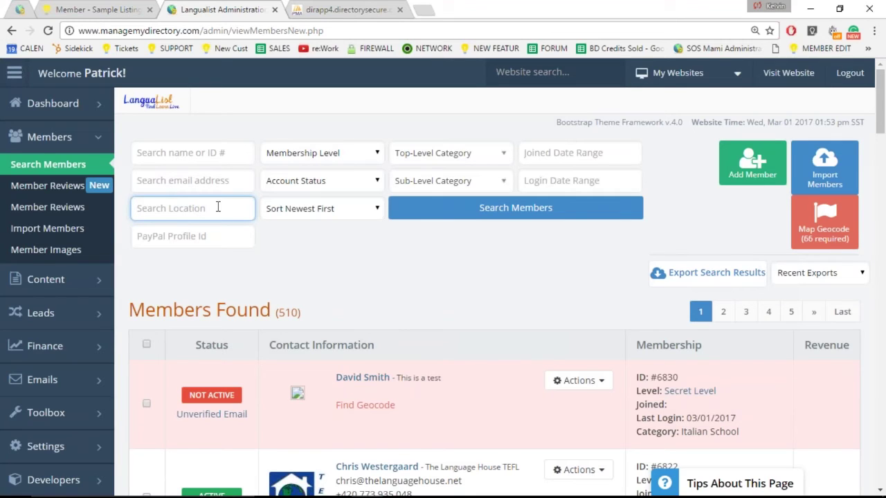
Search members by location Canada, showing 50 members found
text(canada)
click(161, 242)
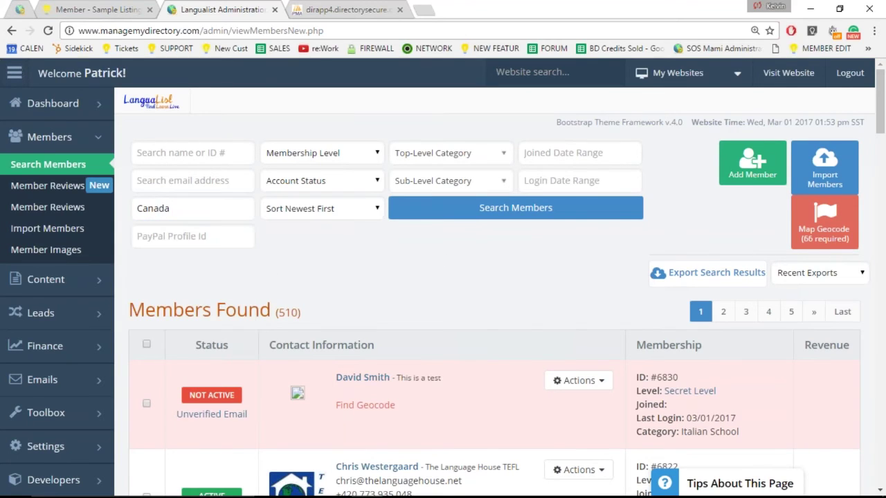
click(505, 209)
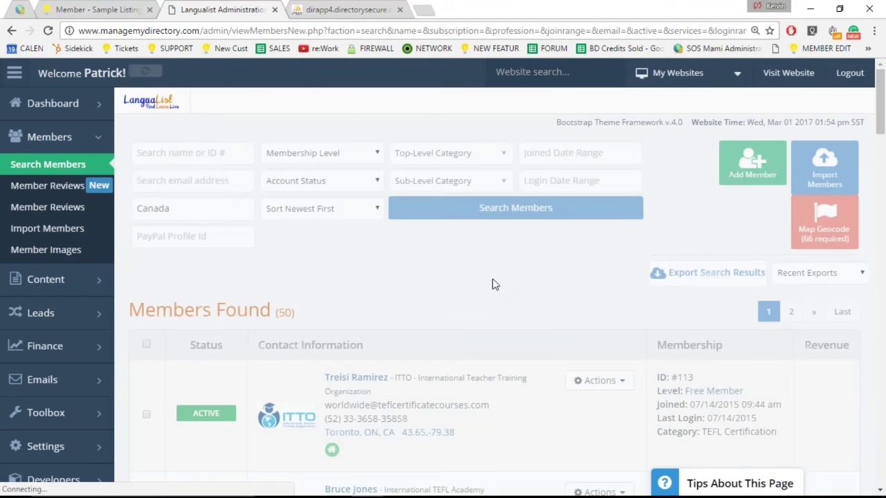
double_click(285, 312)
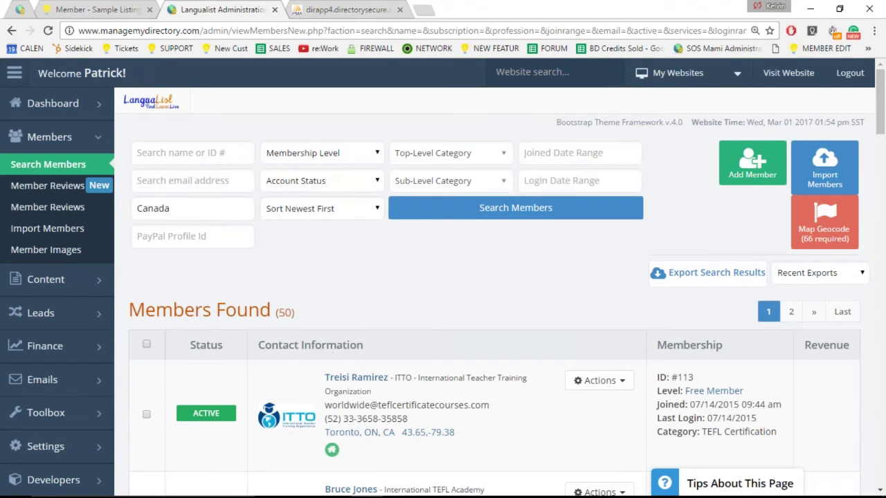
scroll(419, 353, down, 10)
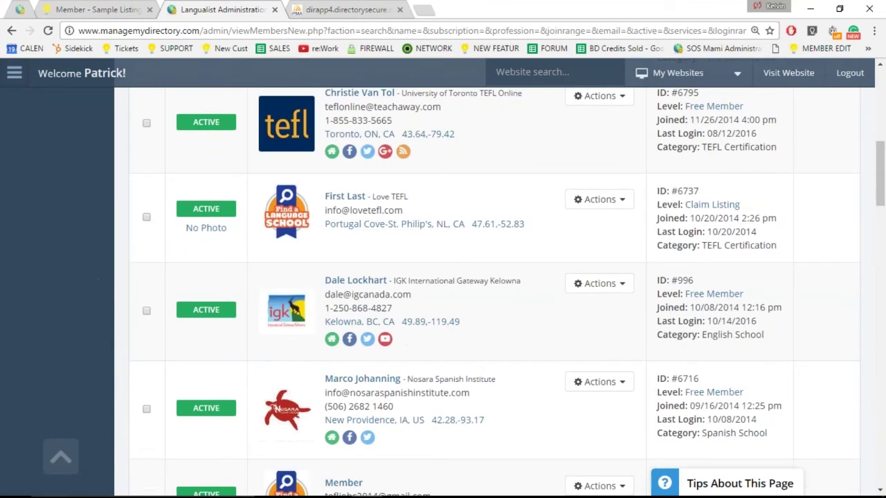
scroll(514, 277, up, 10)
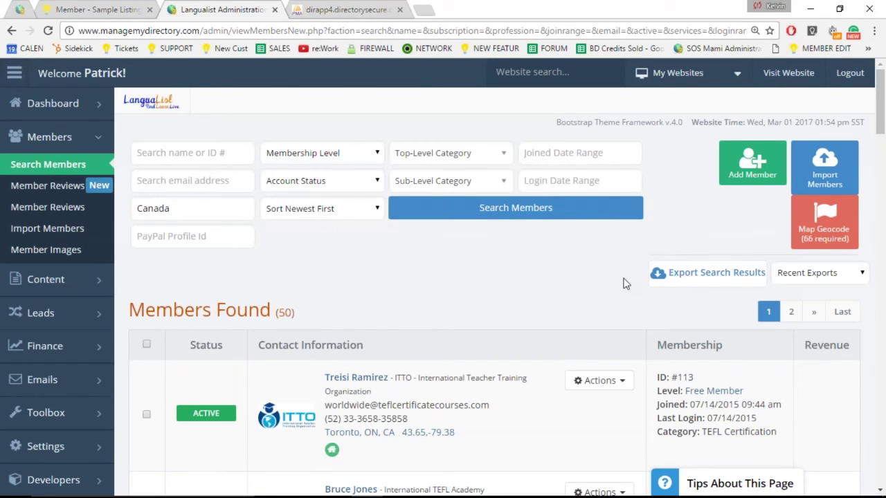
Export the 50 Canada search results to CSV and open the downloaded file
click(682, 277)
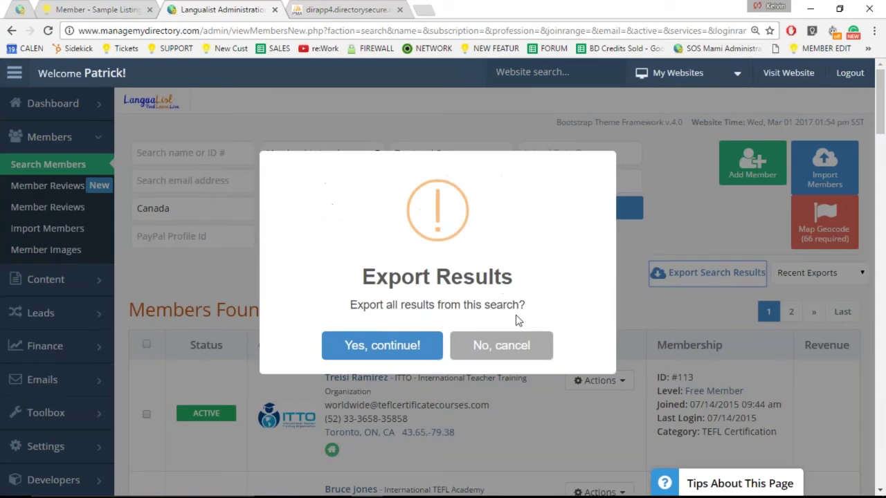
click(393, 347)
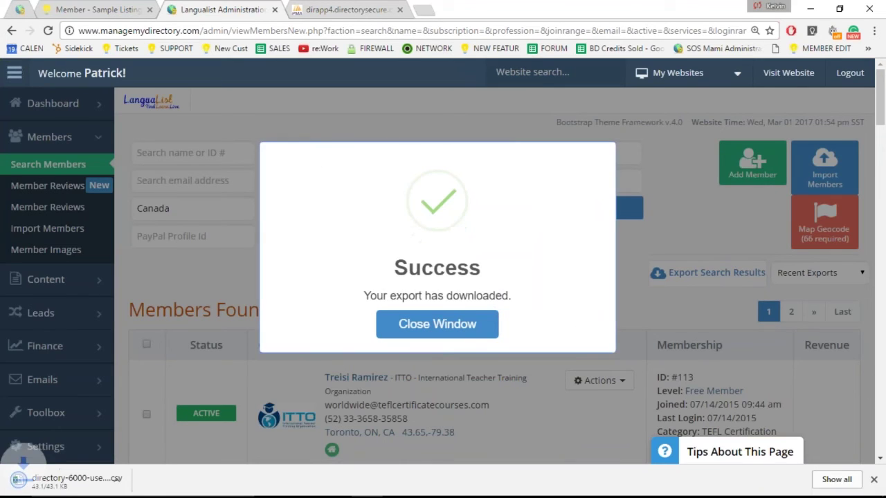
click(443, 325)
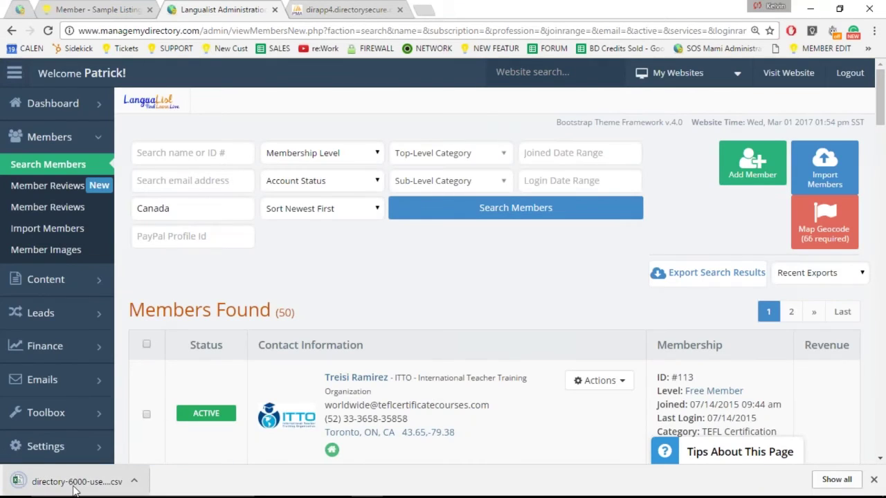
click(75, 487)
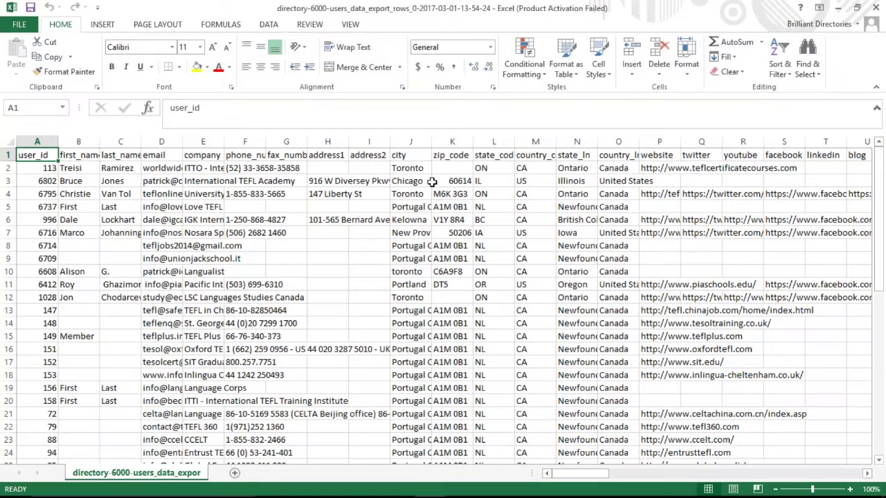
Minimize the Excel window with the member CSV to return to the Canada search results
click(839, 8)
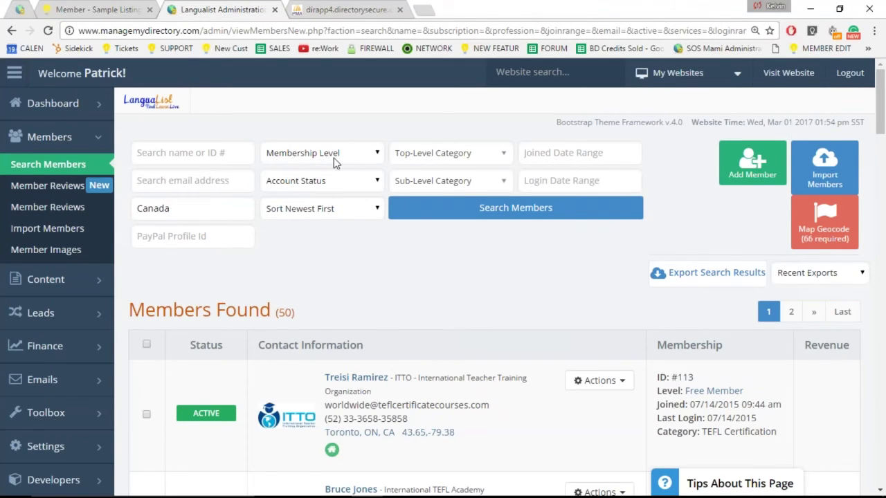
Launch phpMyAdmin from Developers > MySQL Database and switch to its new tab showing site6000_directory
middle_click(340, 289)
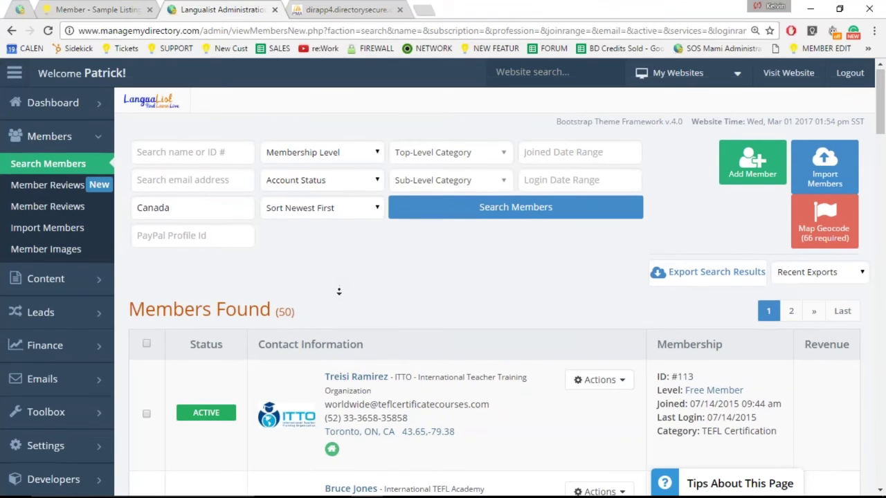
scroll(339, 291, down, 2)
middle_click(389, 261)
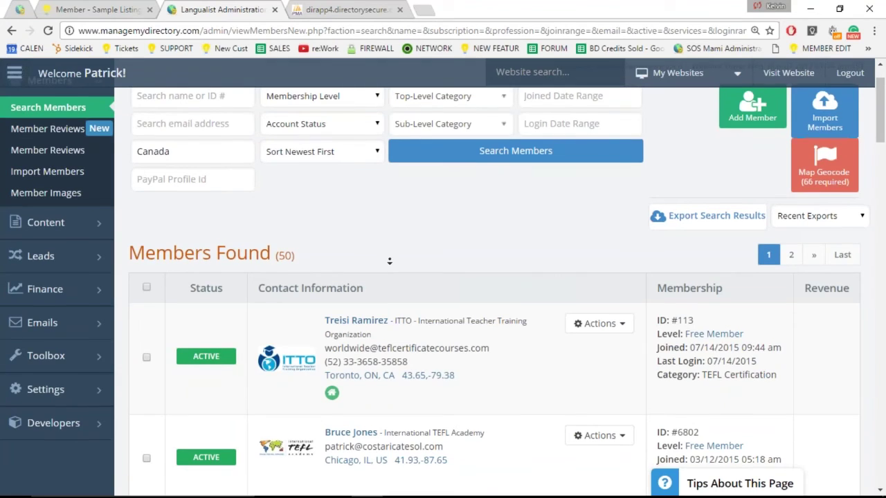
scroll(389, 261, down, 3)
mouse_move(41, 326)
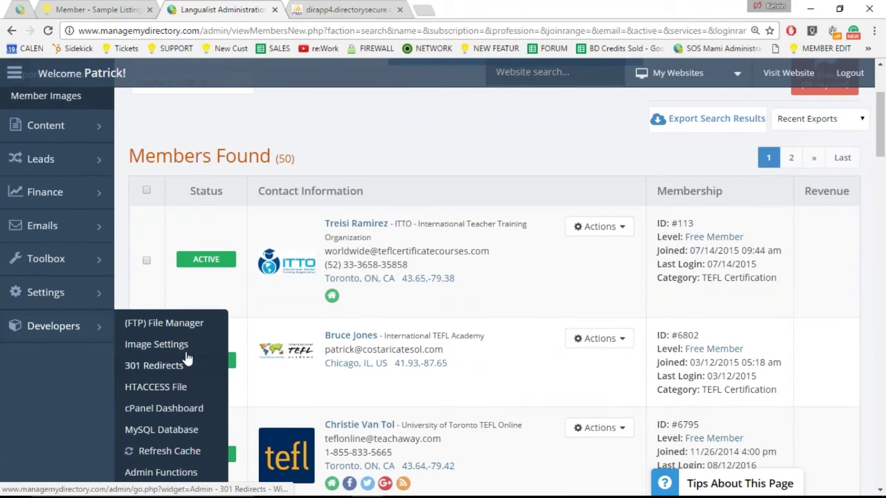
click(168, 430)
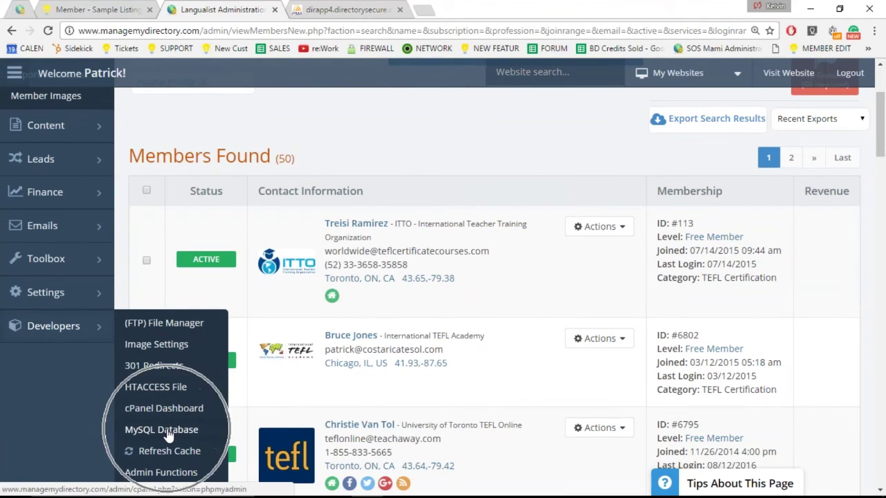
click(354, 12)
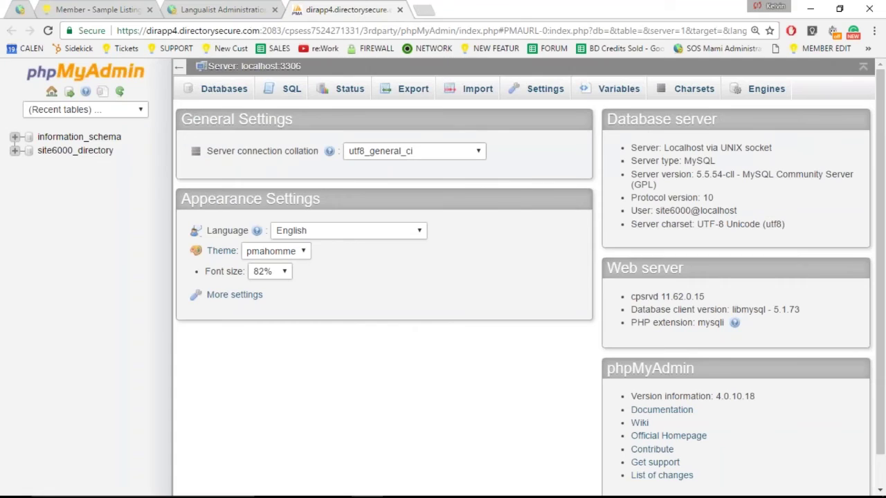
Expand site6000_directory and browse the rows of the users_data table
click(15, 151)
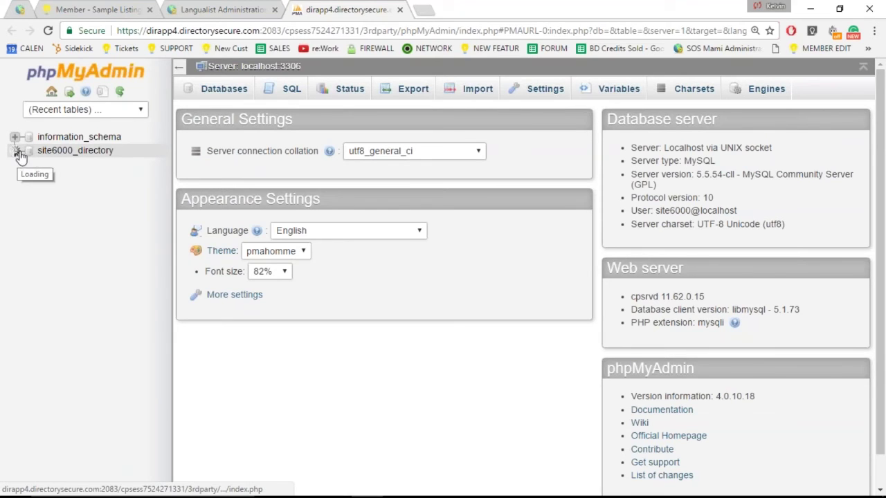
click(96, 153)
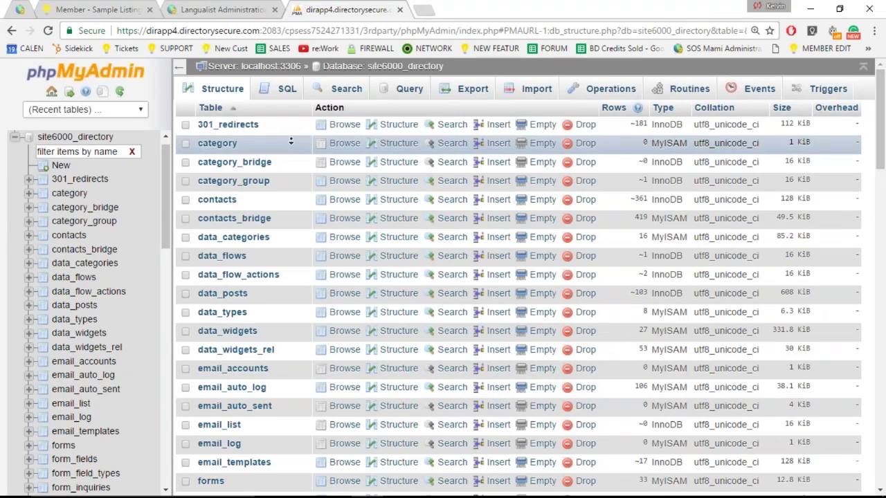
scroll(291, 159, down, 8)
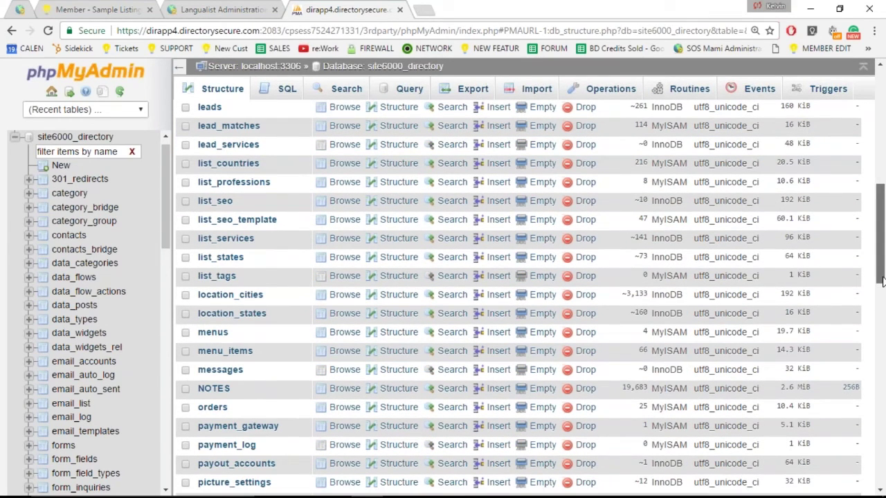
drag(881, 280, 882, 374)
click(238, 316)
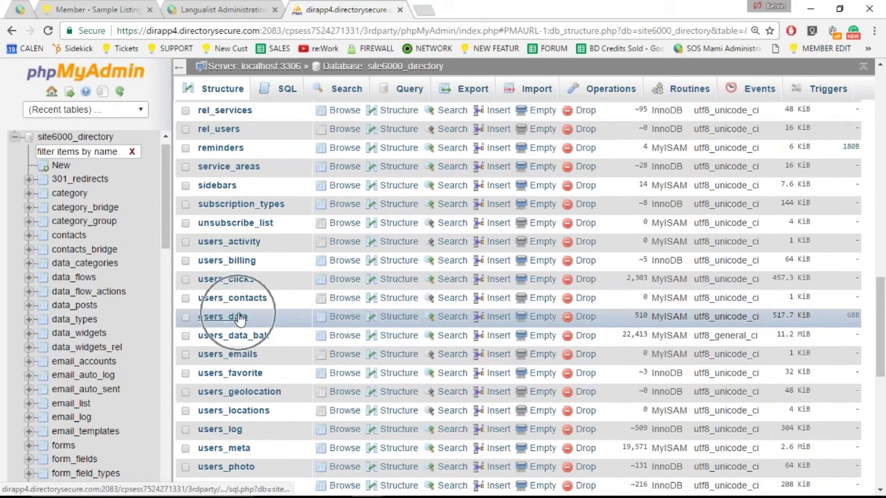
click(348, 322)
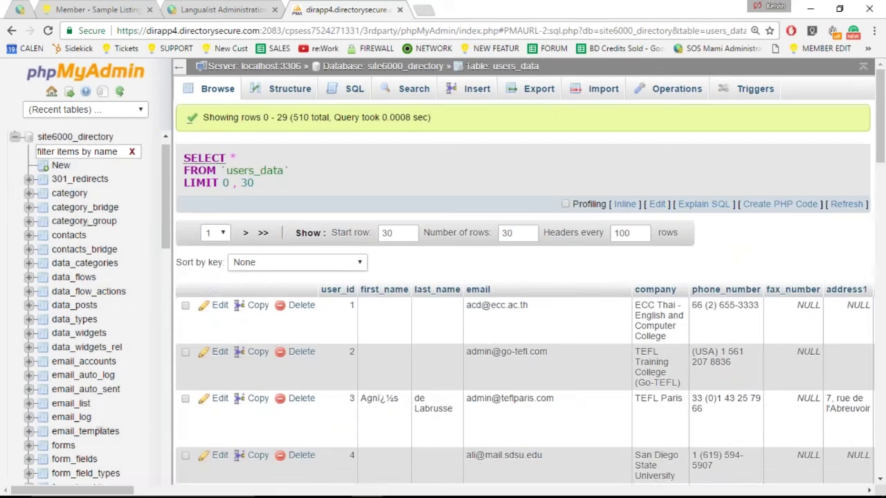
Set the users_data export format to CSV
click(528, 91)
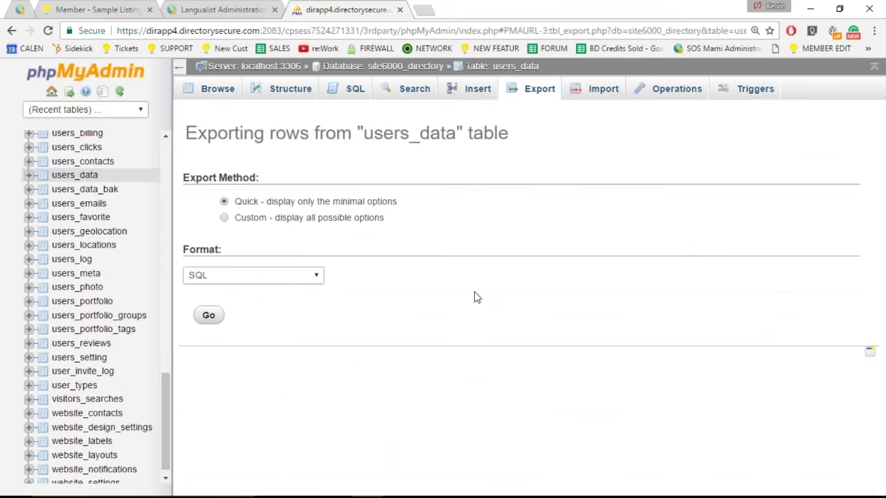
click(300, 277)
click(259, 399)
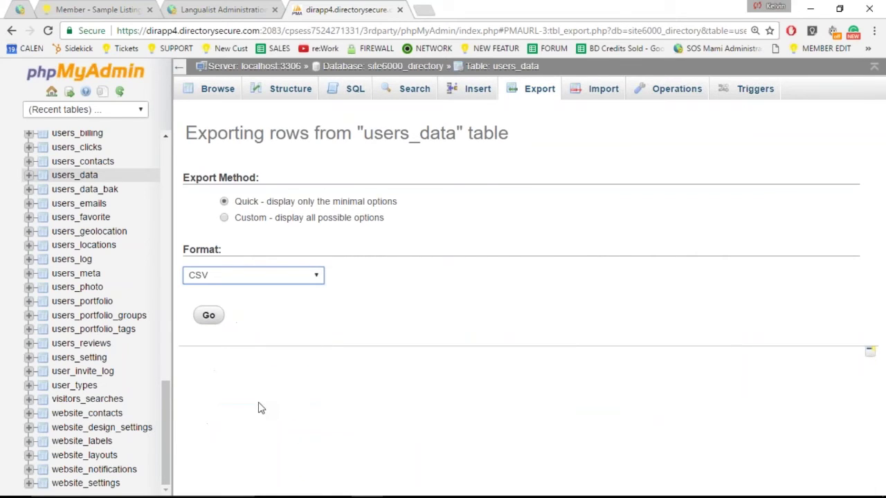
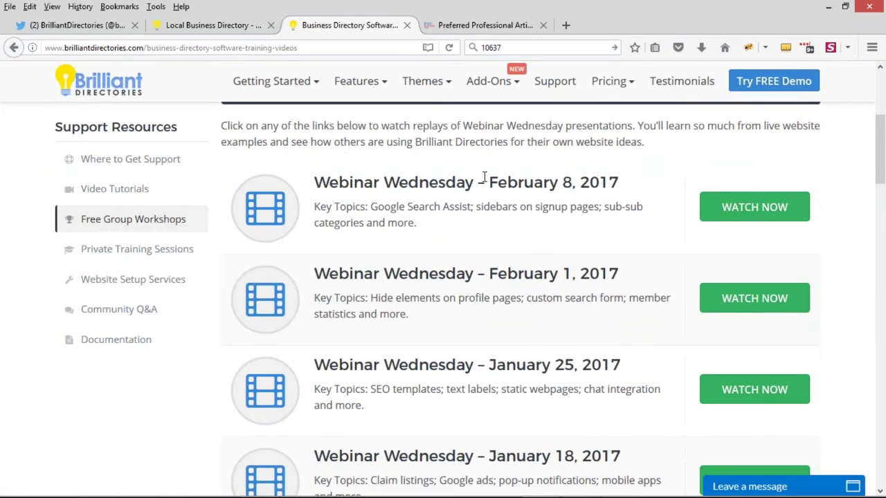
Scroll the webinar list and highlight the '7 Strategies' and '8 Easy Ways' webinar headings
scroll(484, 235, down, 7)
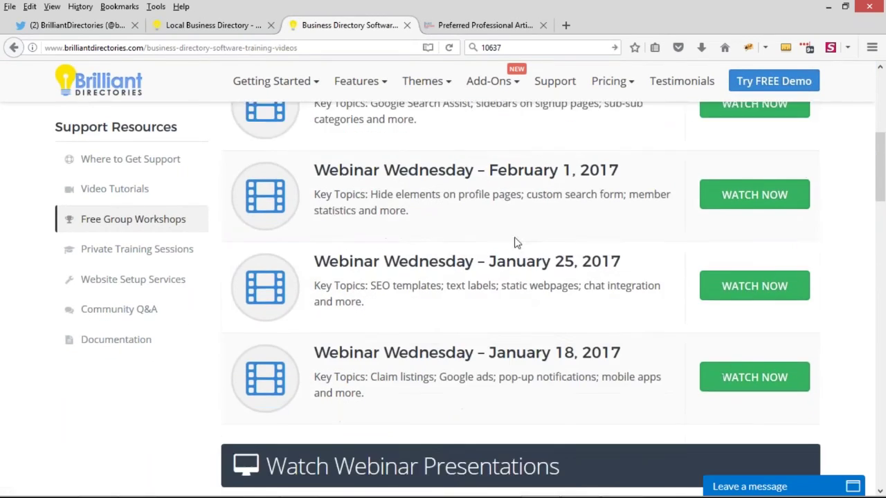
scroll(448, 211, down, 3)
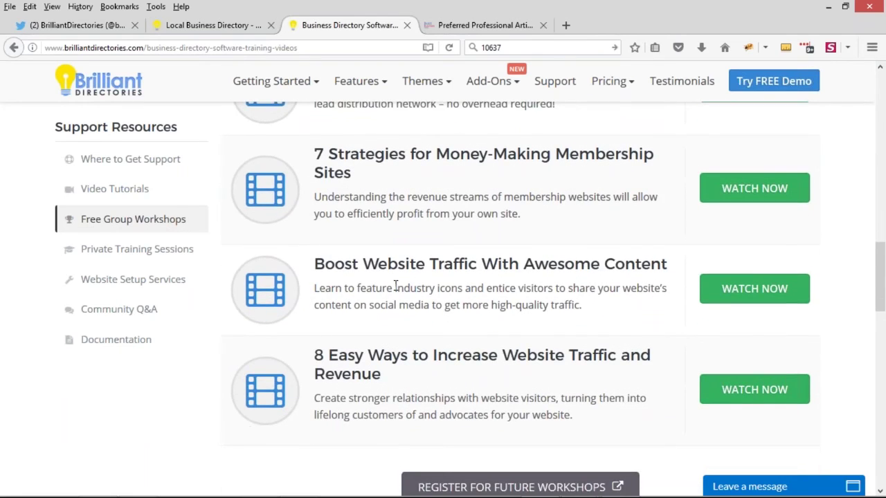
scroll(439, 401, up, 1)
scroll(364, 188, up, 1)
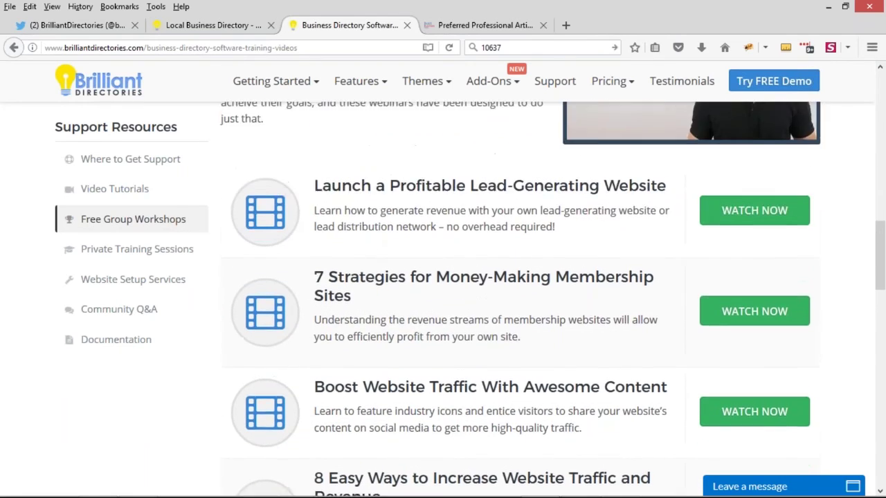
scroll(409, 211, down, 1)
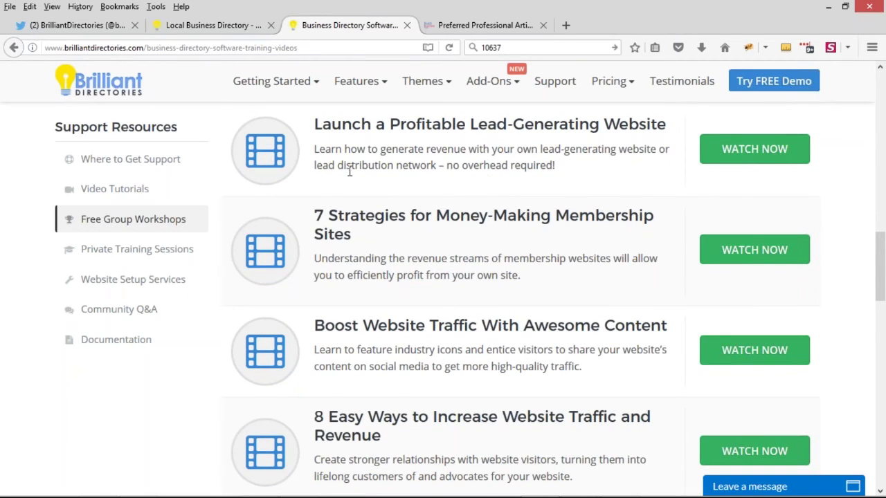
drag(355, 239, 318, 216)
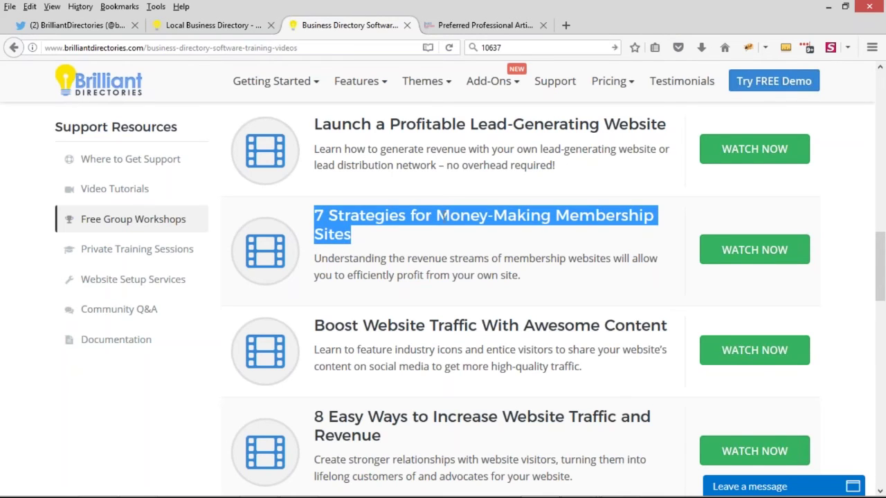
scroll(416, 225, down, 3)
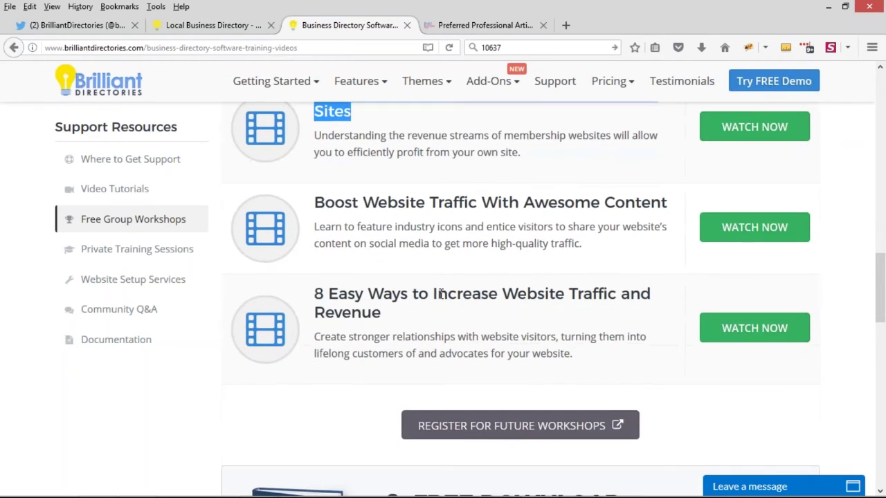
drag(382, 315, 319, 293)
click(425, 315)
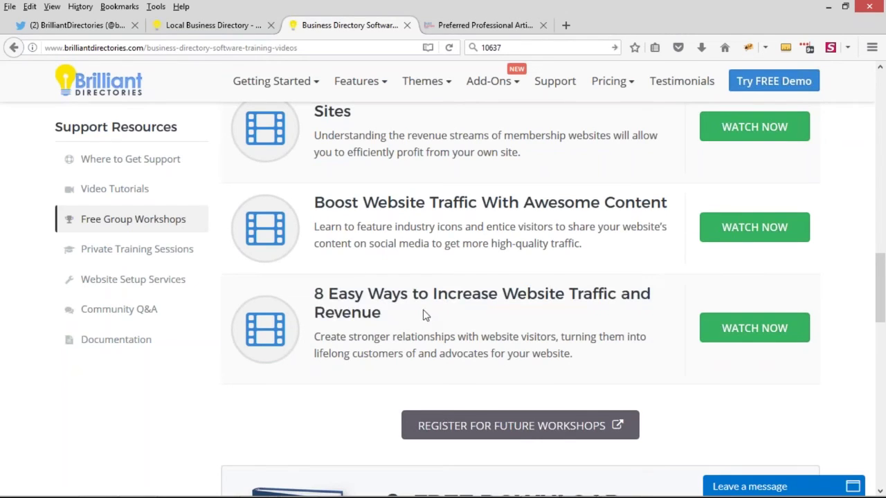
Scroll back up to the top of the webinar listings
scroll(519, 276, up, 2)
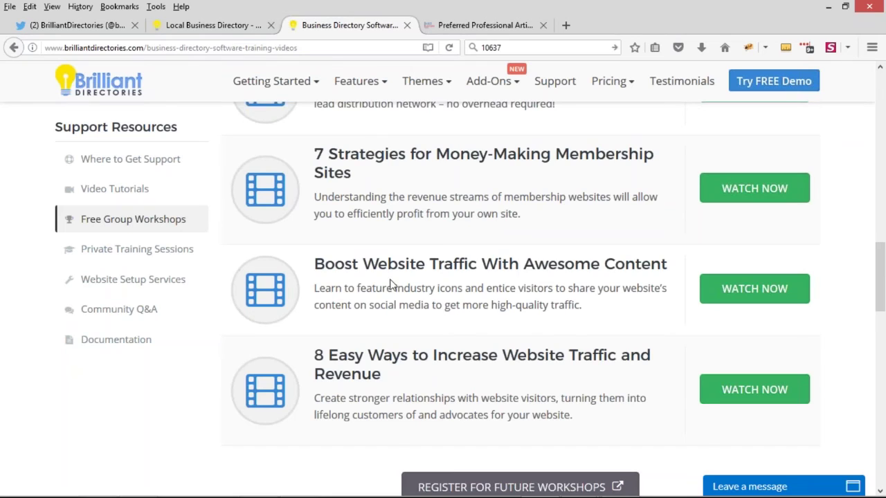
scroll(402, 275, up, 2)
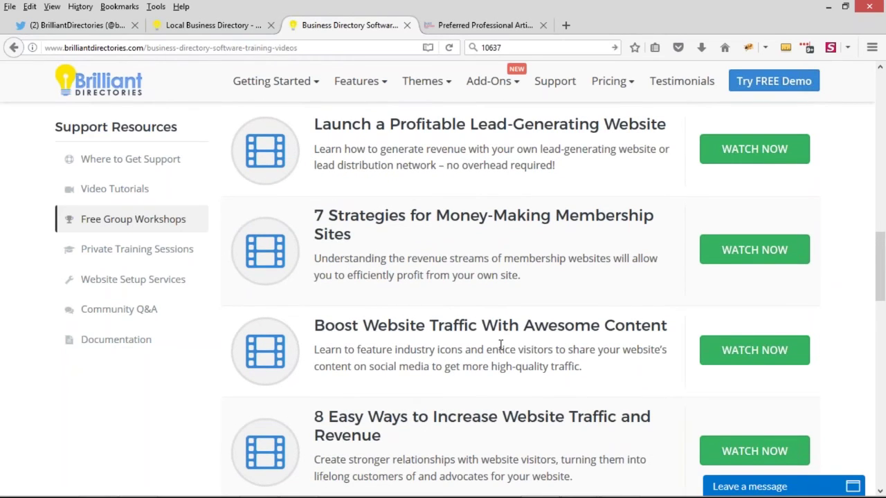
scroll(447, 327, up, 2)
scroll(446, 326, up, 2)
scroll(416, 317, up, 2)
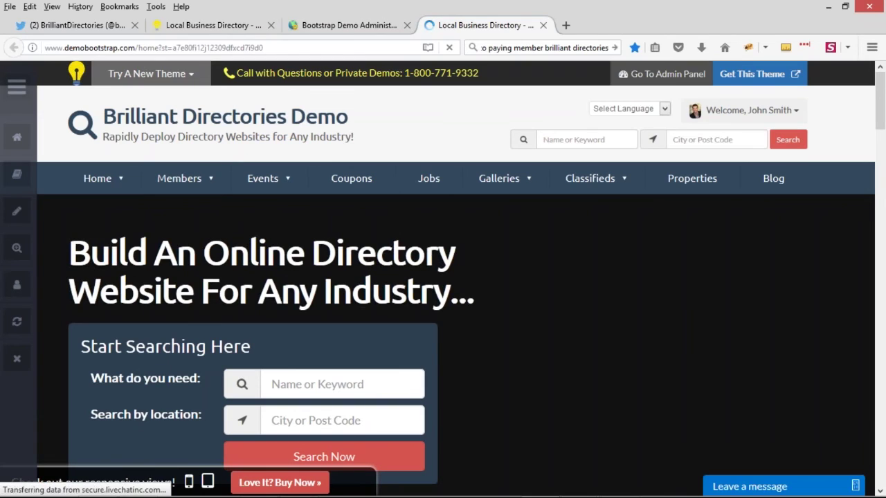
scroll(650, 283, down, 5)
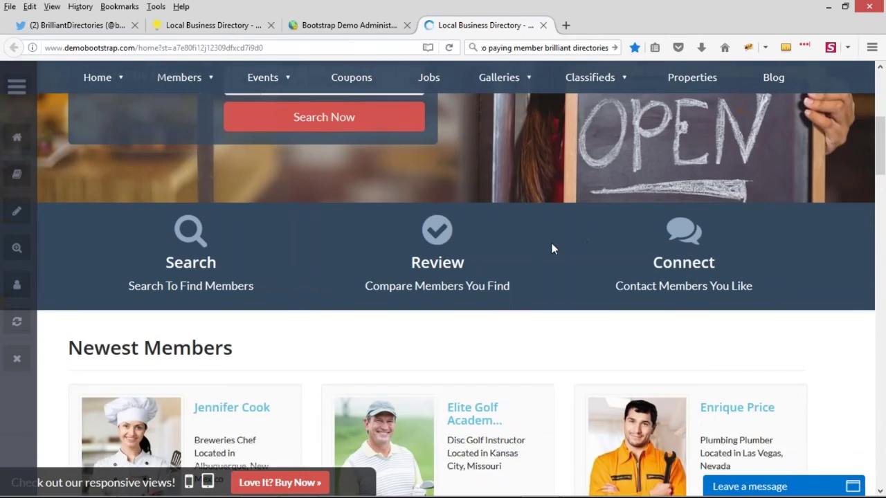
scroll(537, 241, down, 3)
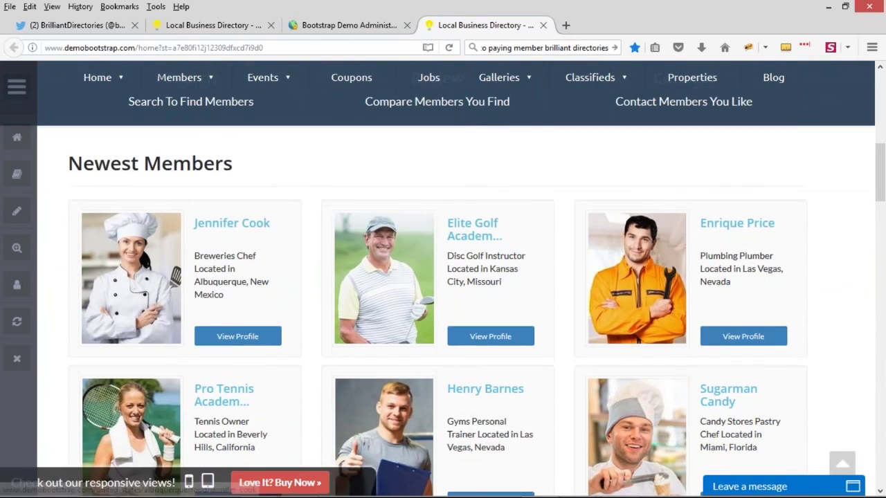
scroll(685, 391, down, 2)
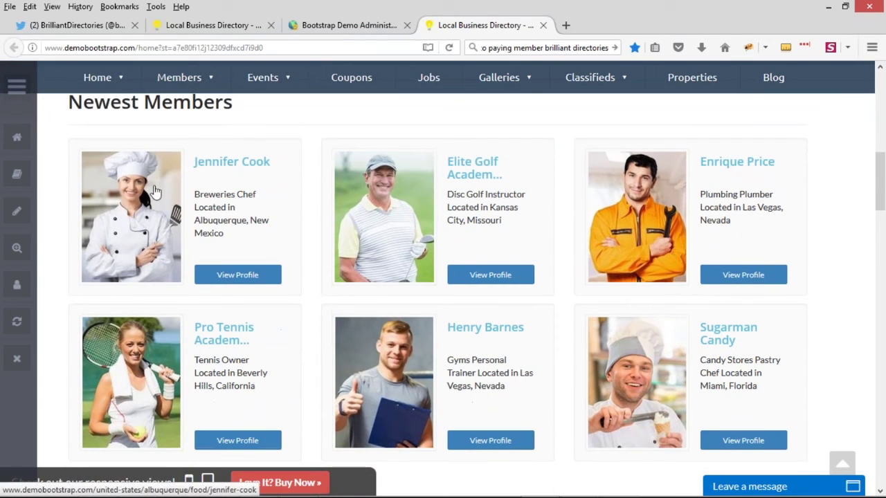
scroll(637, 381, up, 2)
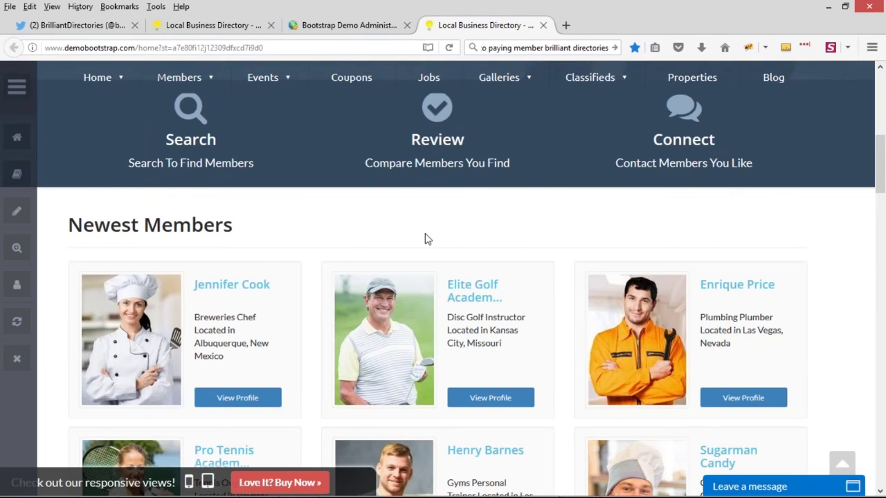
scroll(426, 239, up, 1)
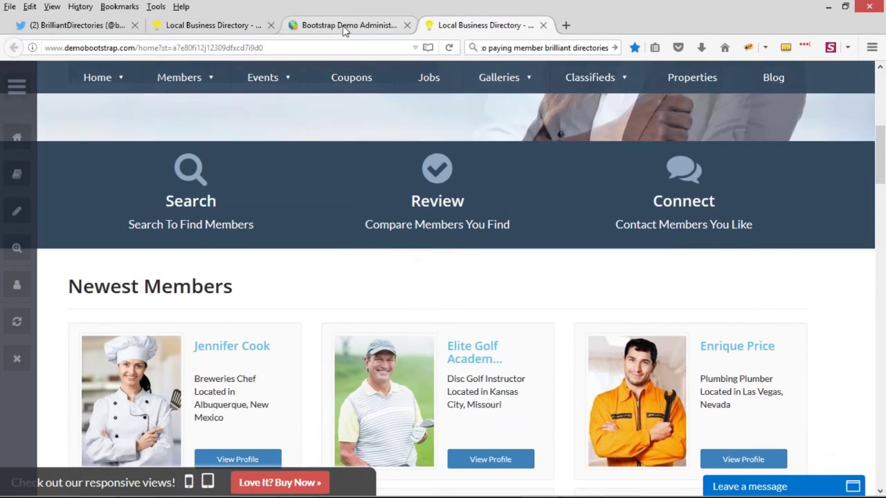
Go to the admin's Design Settings > Homepage Layout page
click(345, 28)
mouse_move(63, 292)
mouse_move(51, 316)
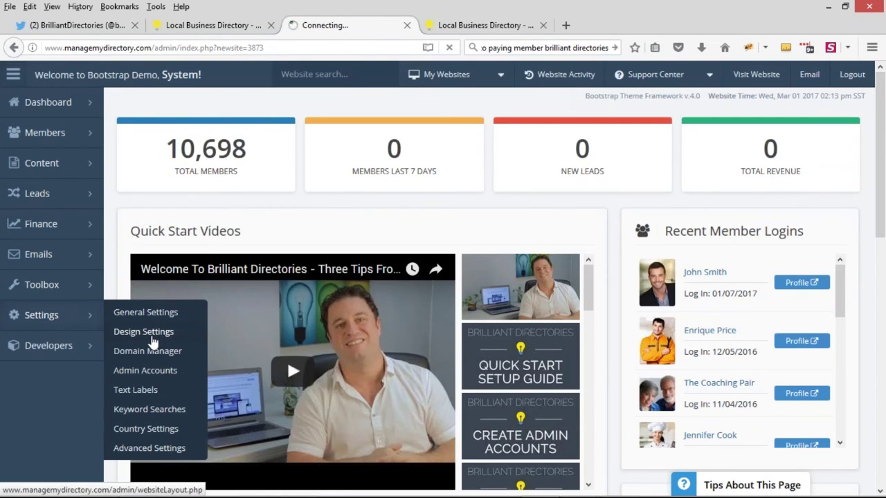
click(152, 338)
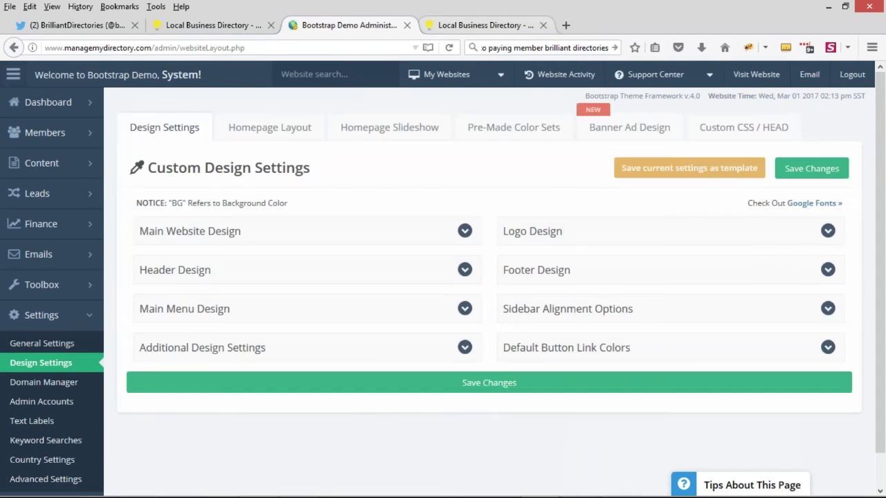
click(286, 128)
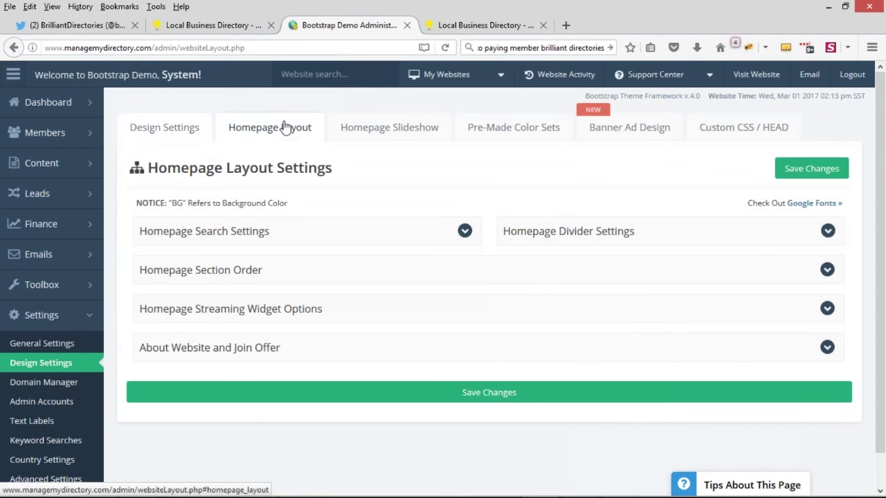
Set homepage Section 1 to Show Featured Members under Homepage Section Order
click(262, 282)
scroll(287, 269, down, 2)
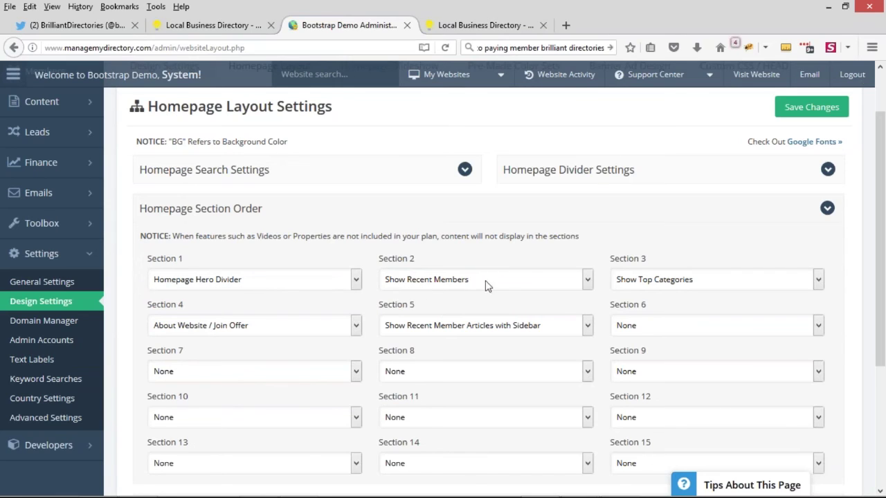
click(223, 283)
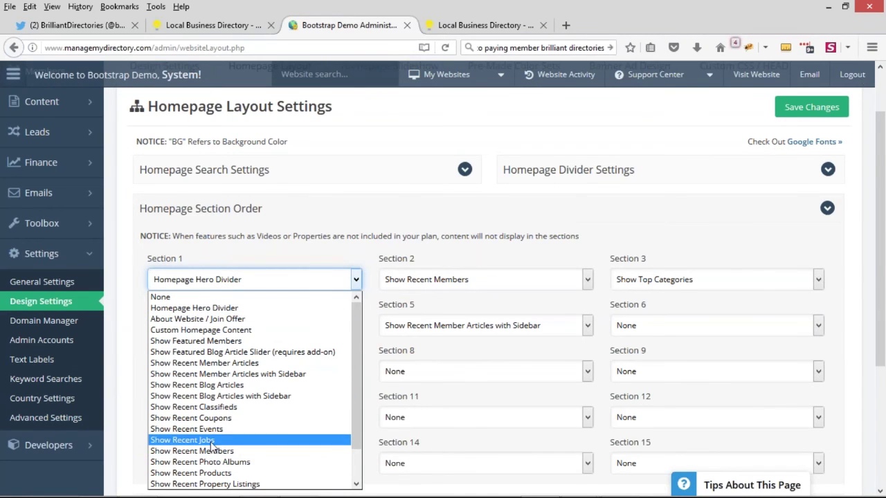
click(196, 342)
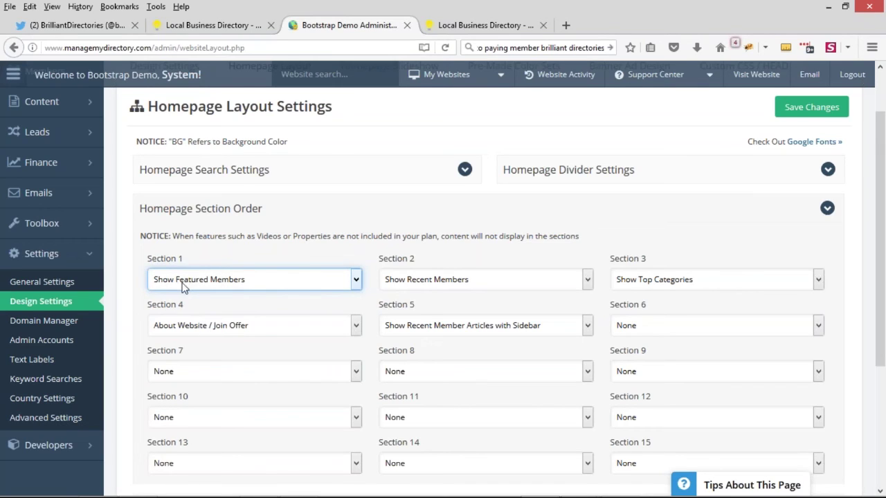
click(253, 211)
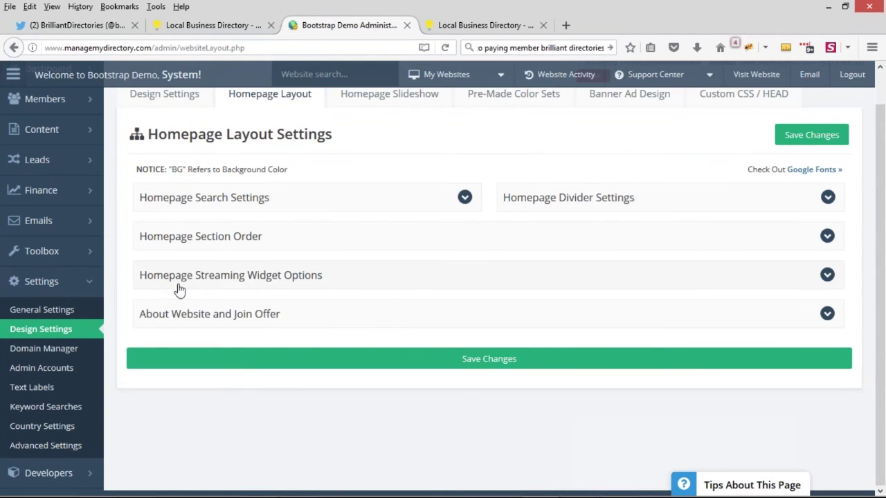
Expand the homepage streaming widget options and review the section title fields
click(312, 280)
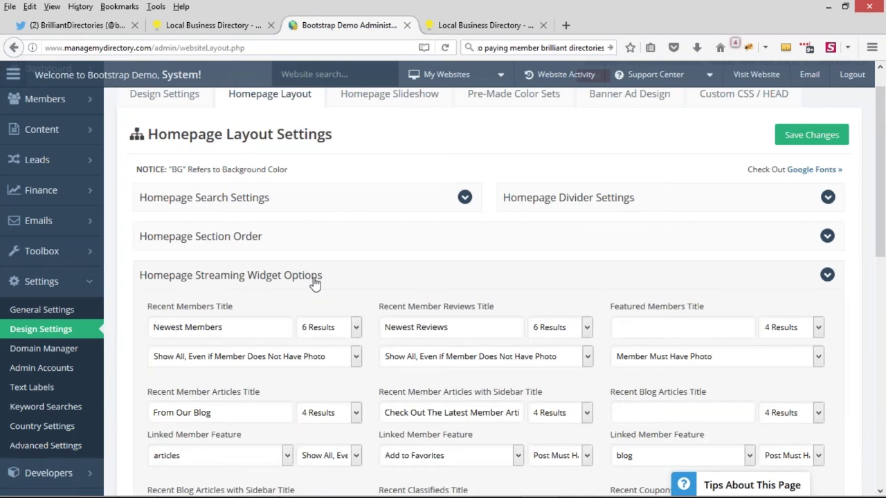
scroll(341, 187, down, 2)
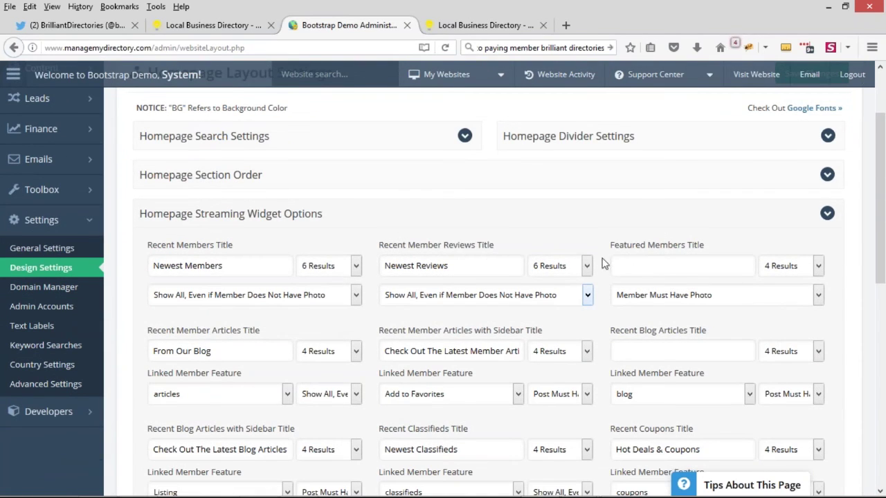
drag(612, 247, 710, 244)
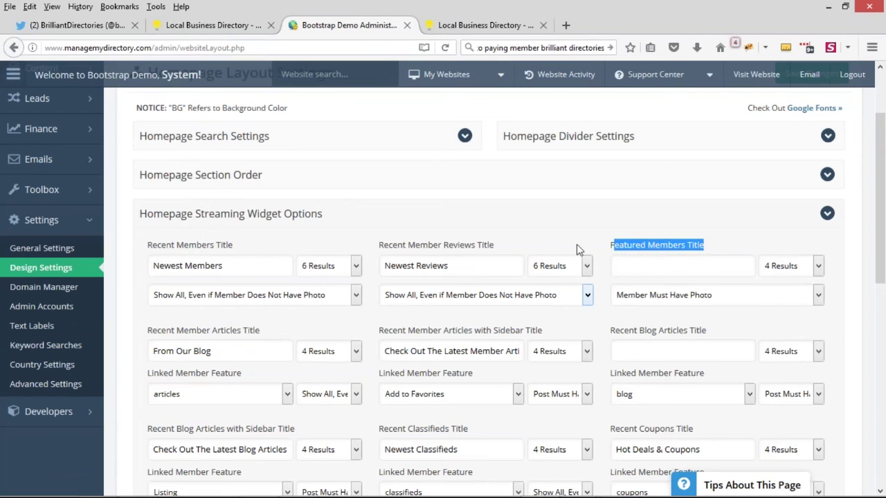
drag(457, 268, 371, 266)
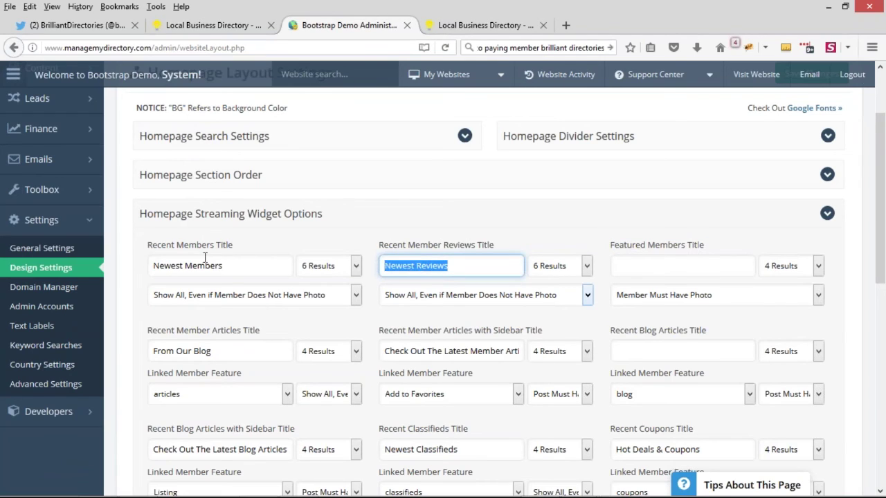
click(229, 265)
drag(229, 265, 147, 264)
Title the Featured Members section 'CHECKOUT FEATURED LAWYERS NOW', keep 4 Results, and save
click(744, 269)
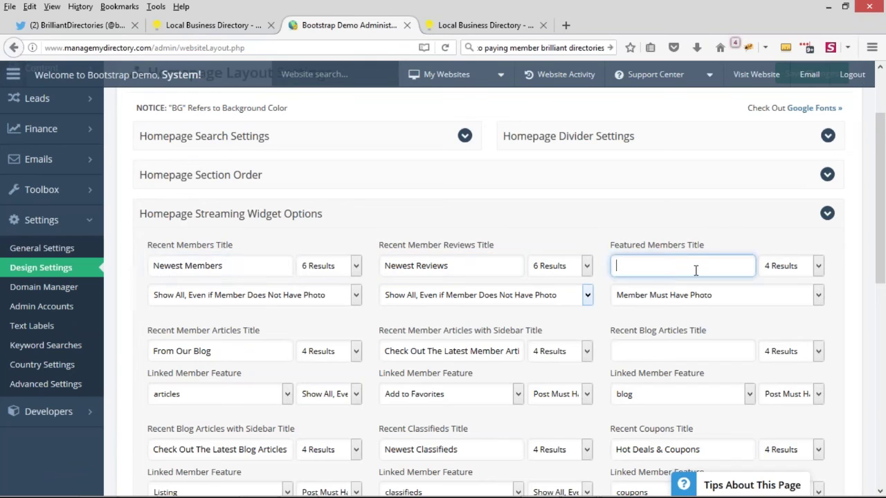
text(CHECKOUT FEATURED LAWYERS)
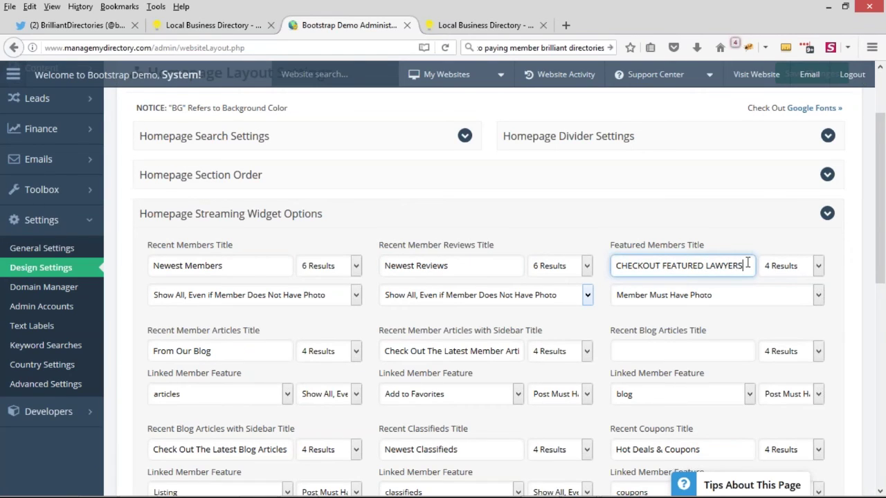
text( NOW)
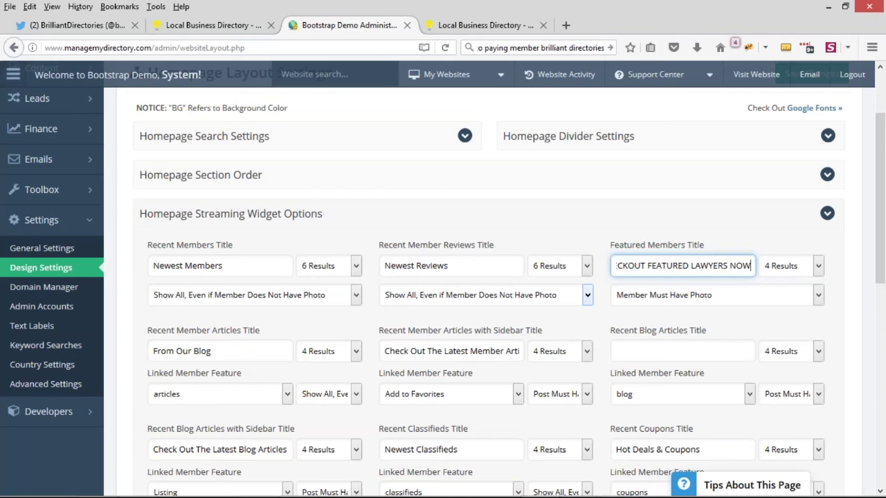
click(786, 270)
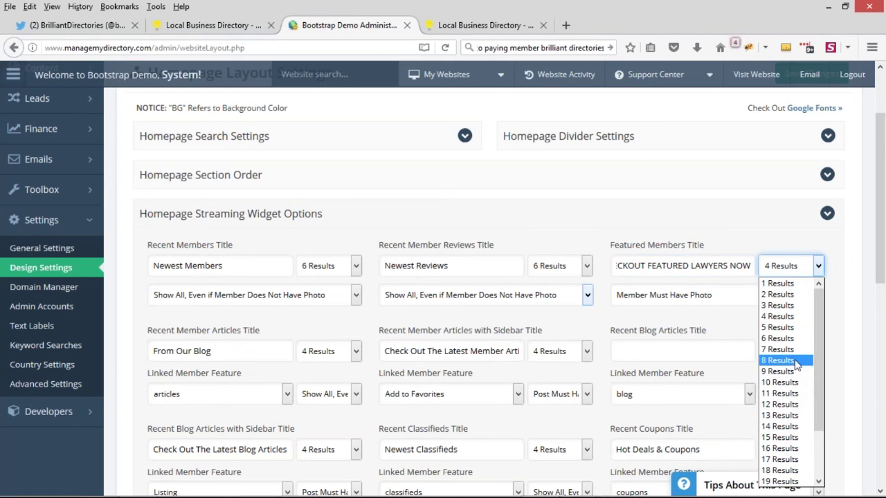
click(785, 316)
click(760, 244)
scroll(711, 234, up, 3)
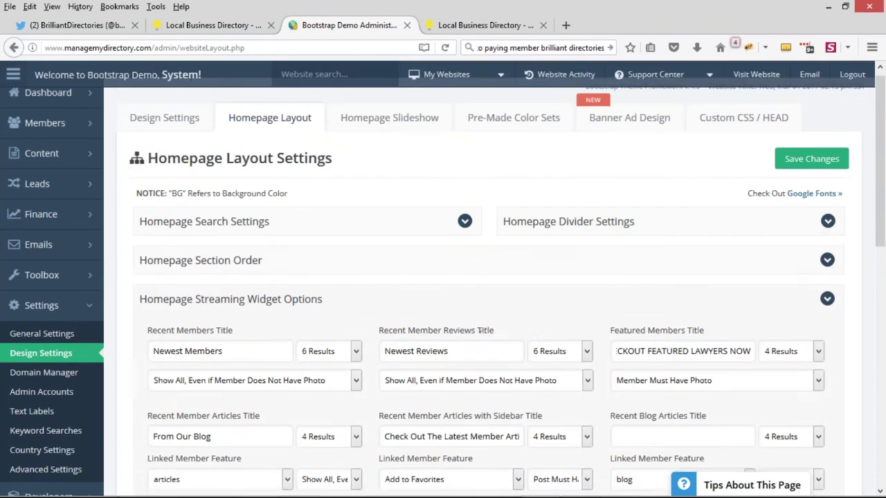
click(811, 170)
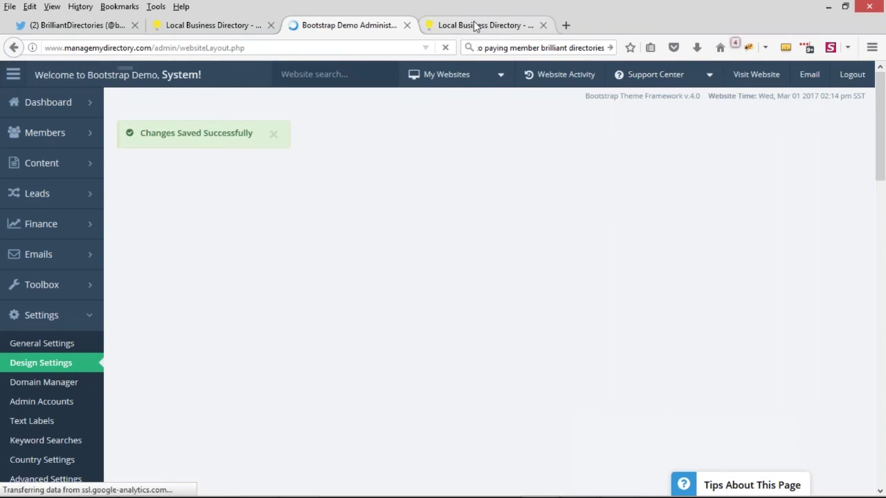
click(476, 26)
scroll(525, 298, up, 2)
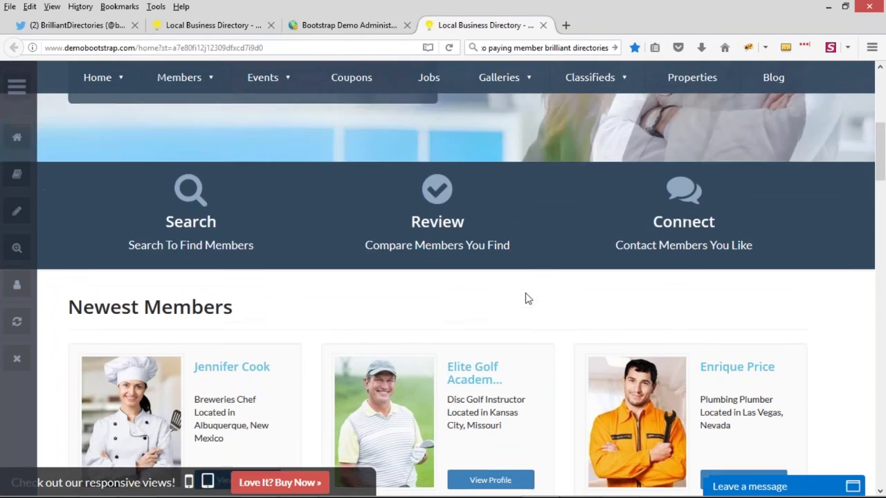
scroll(525, 293, up, 1)
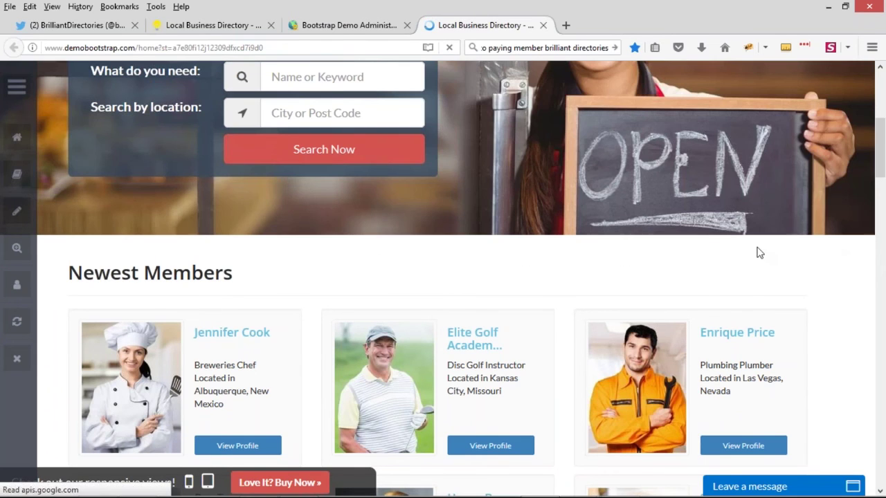
click(346, 25)
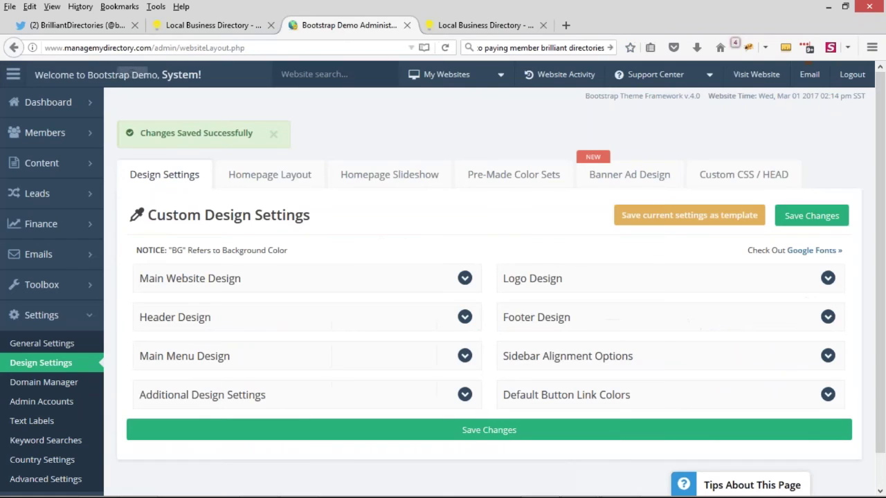
mouse_move(55, 133)
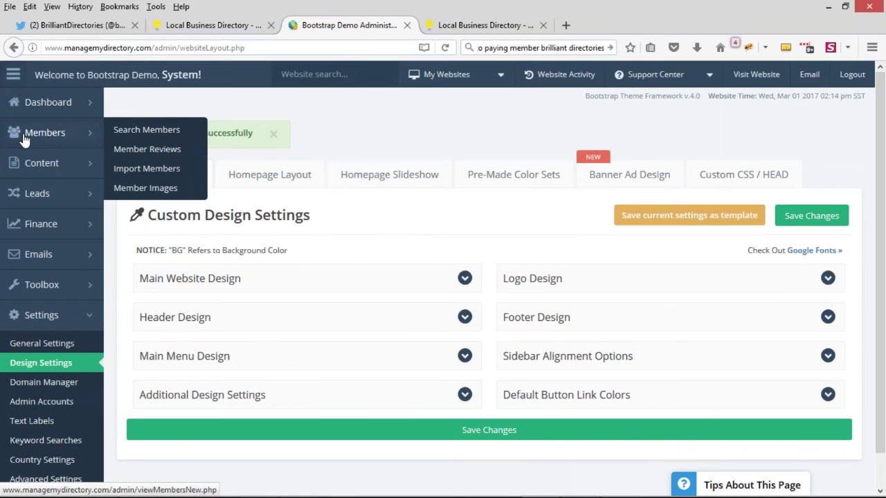
In Search Members, open Quick Edit for The Coaching Pair from its Actions menu
click(148, 131)
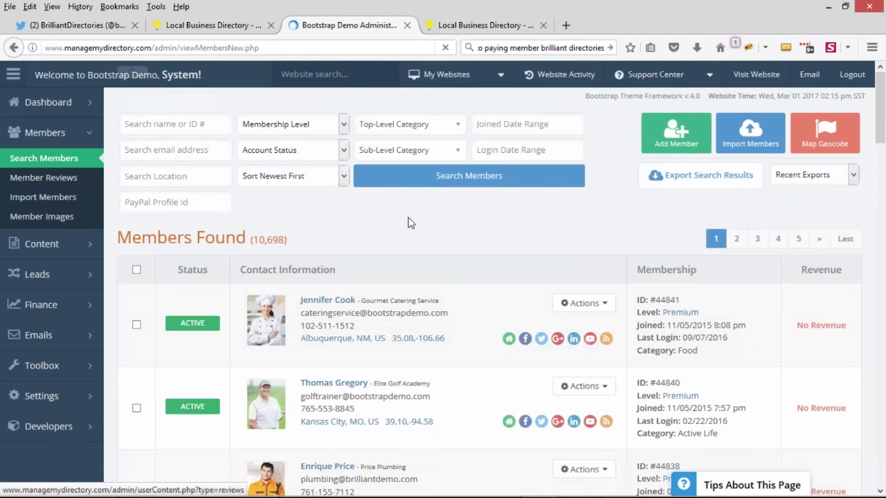
scroll(428, 233, down, 2)
scroll(428, 233, down, 8)
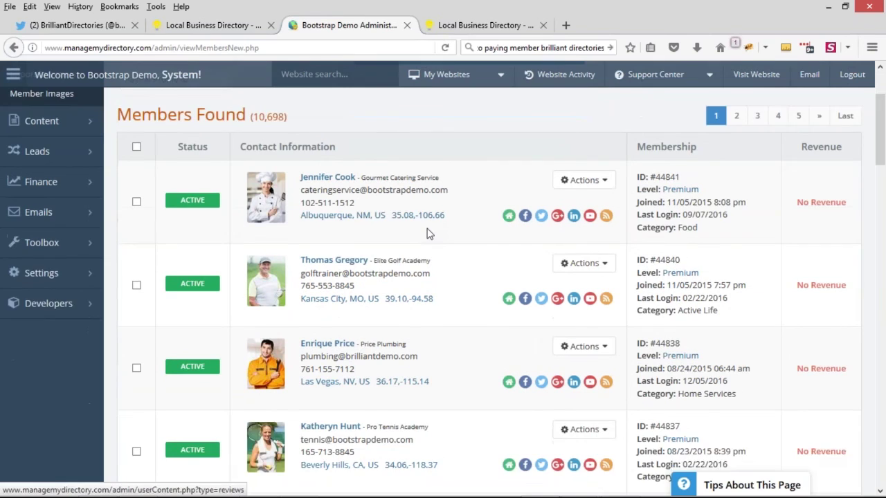
scroll(360, 294, down, 7)
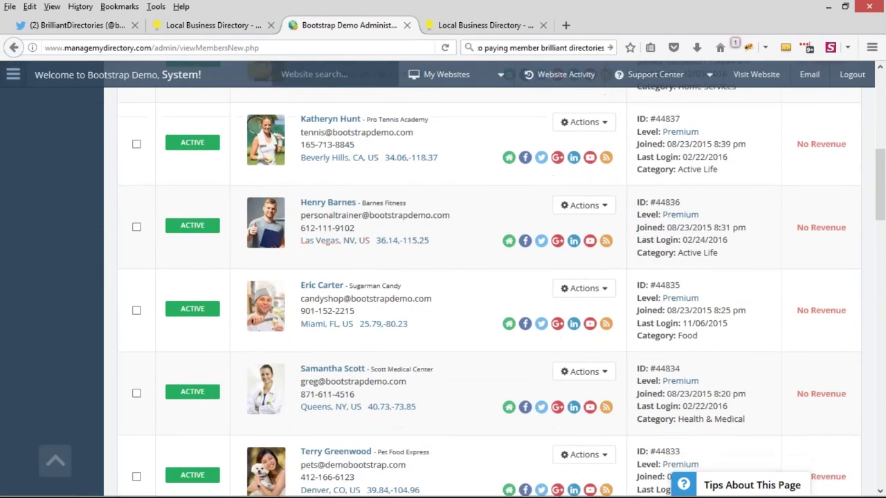
scroll(395, 176, down, 10)
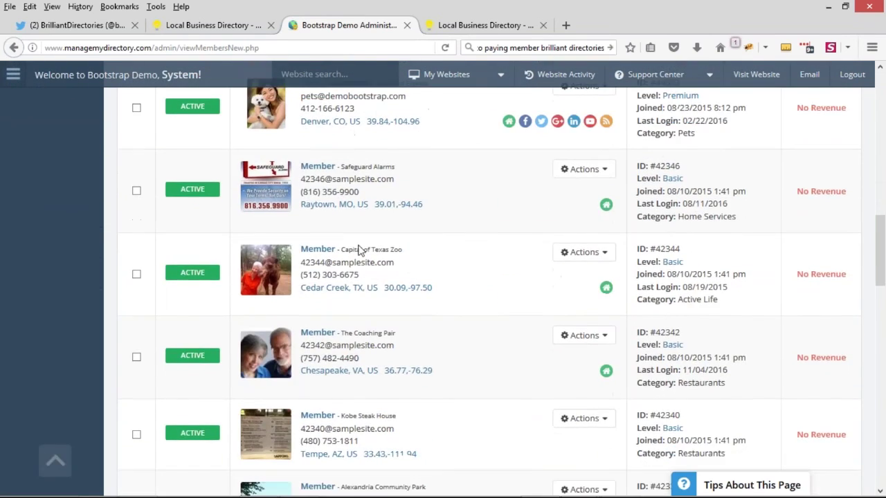
scroll(388, 203, up, 2)
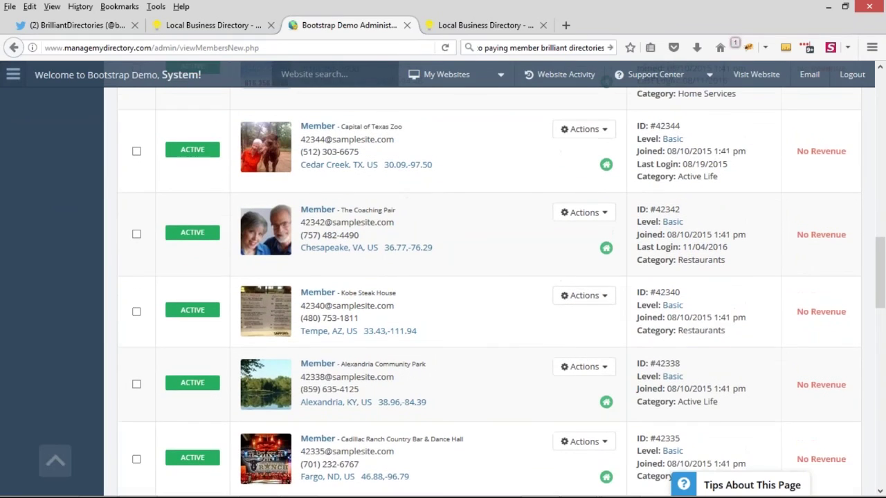
click(596, 215)
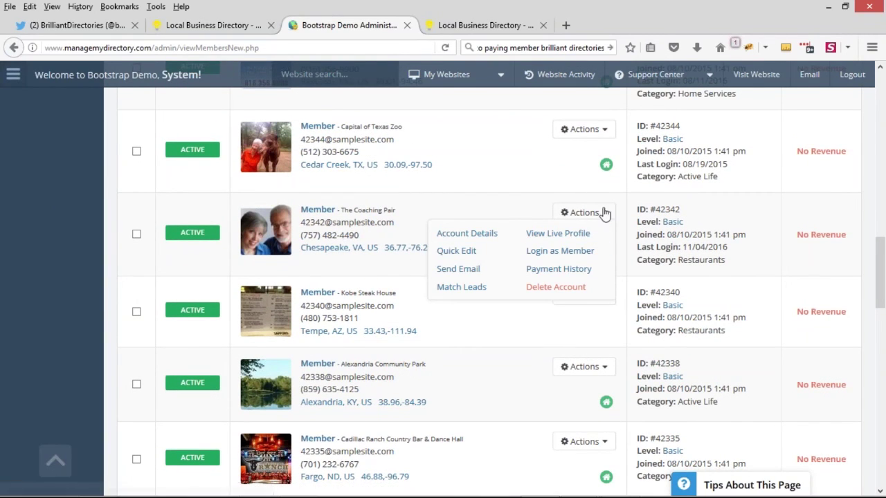
click(476, 259)
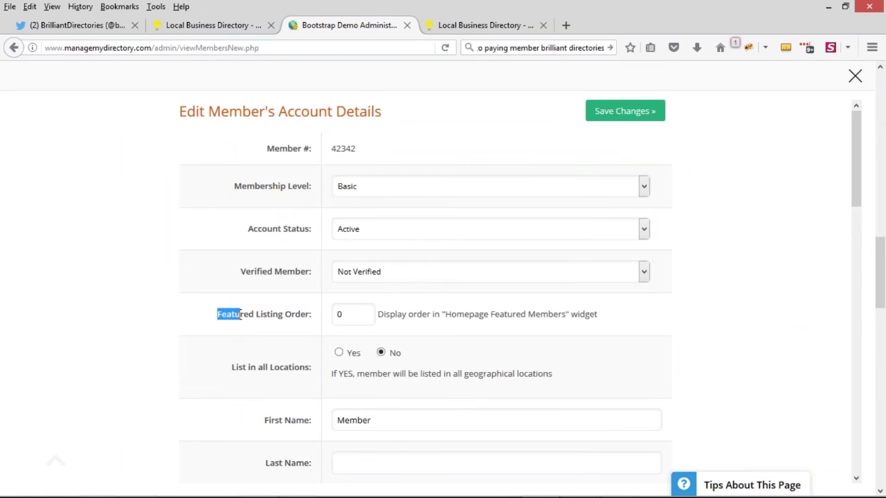
Change The Coaching Pair's Featured Listing Order from 0, save, and return to the homepage tab
drag(257, 315, 303, 316)
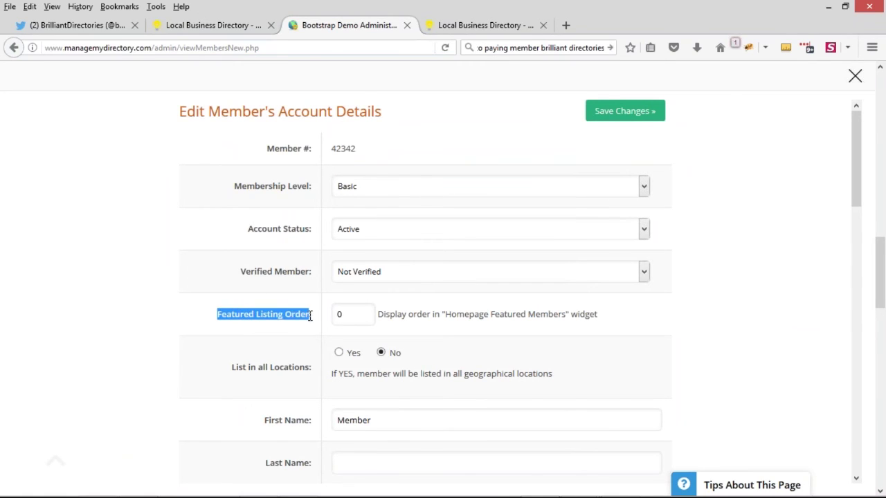
double_click(361, 318)
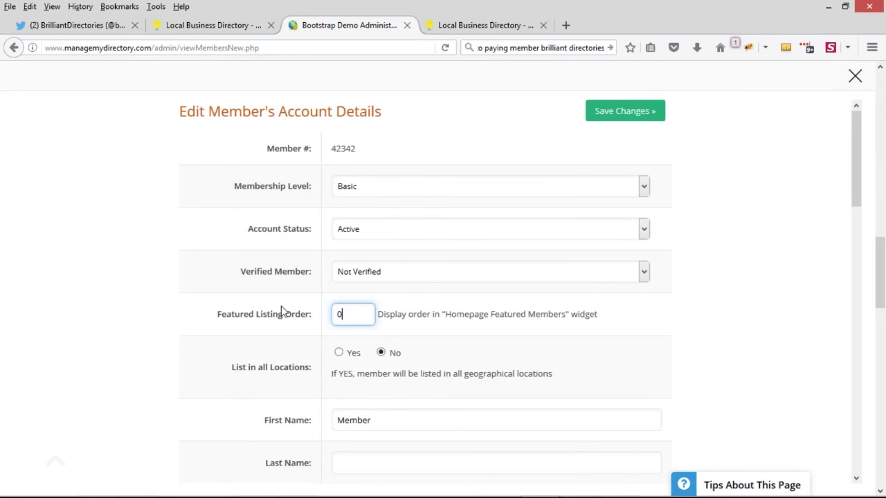
text(1)
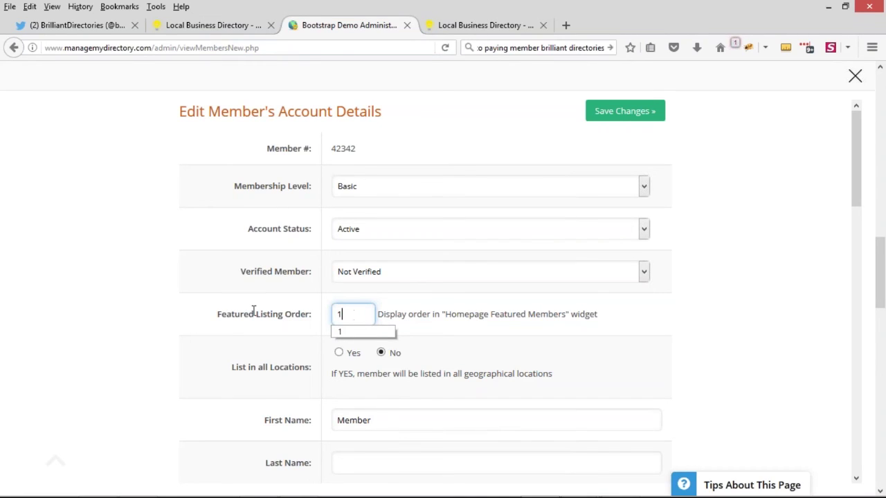
click(345, 314)
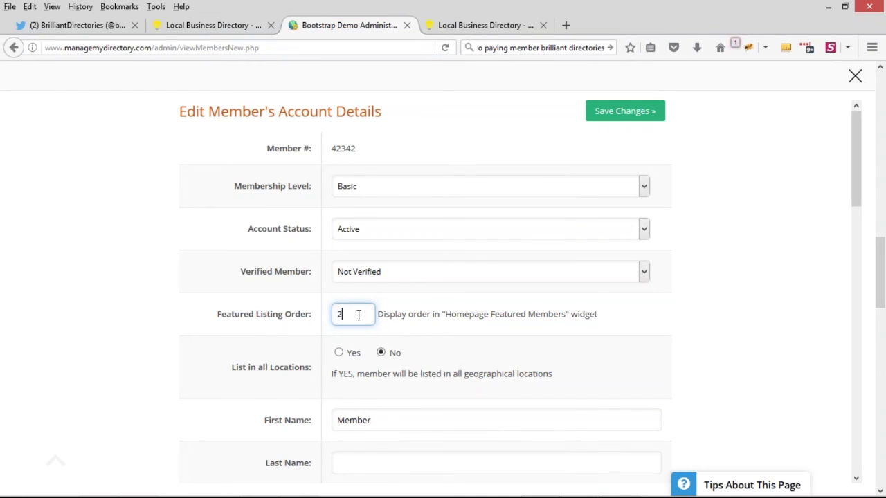
key(Delete)
click(625, 117)
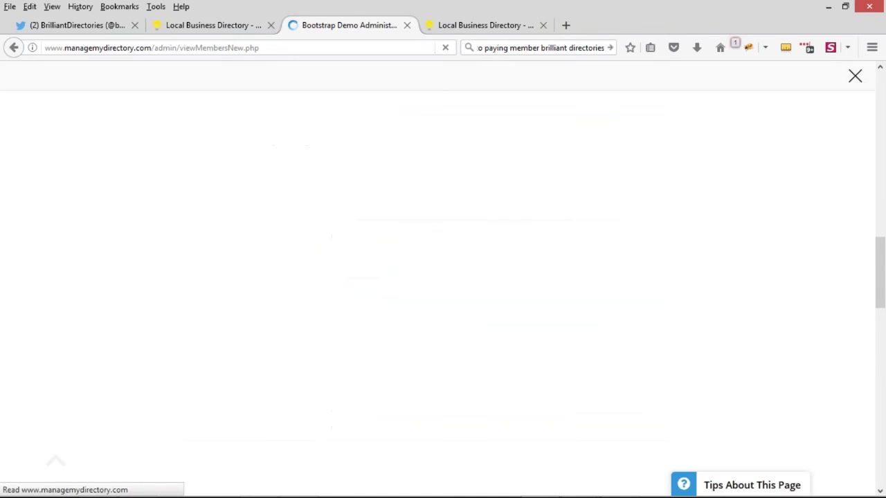
click(477, 25)
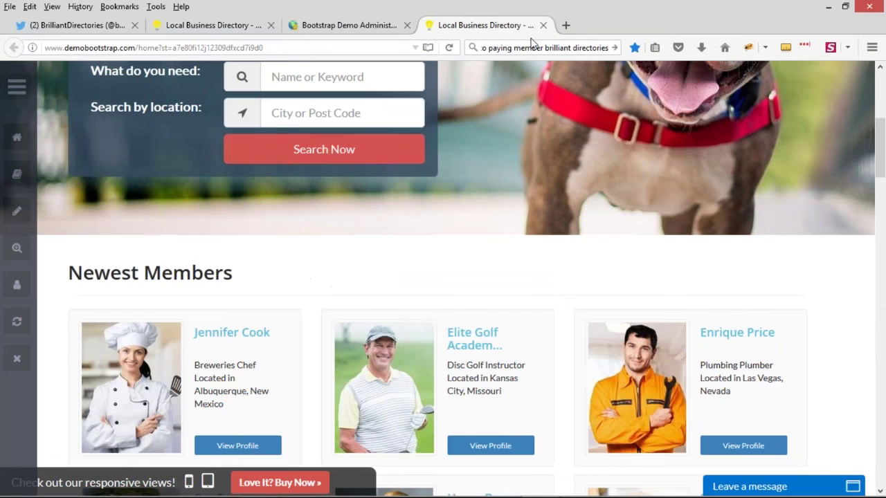
Reload the homepage to verify The Coaching Pair under CHECKOUT FEATURED LAWYERS NOW, then close the Edit Member overlay
click(453, 49)
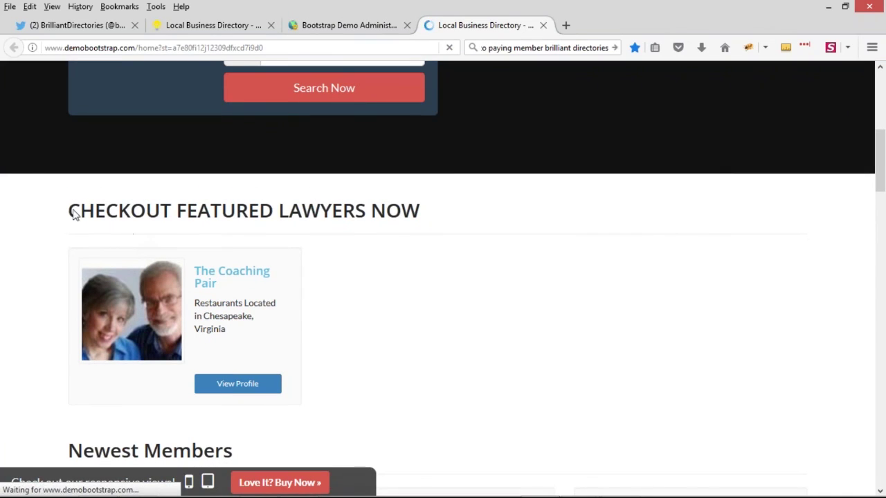
drag(68, 211, 419, 212)
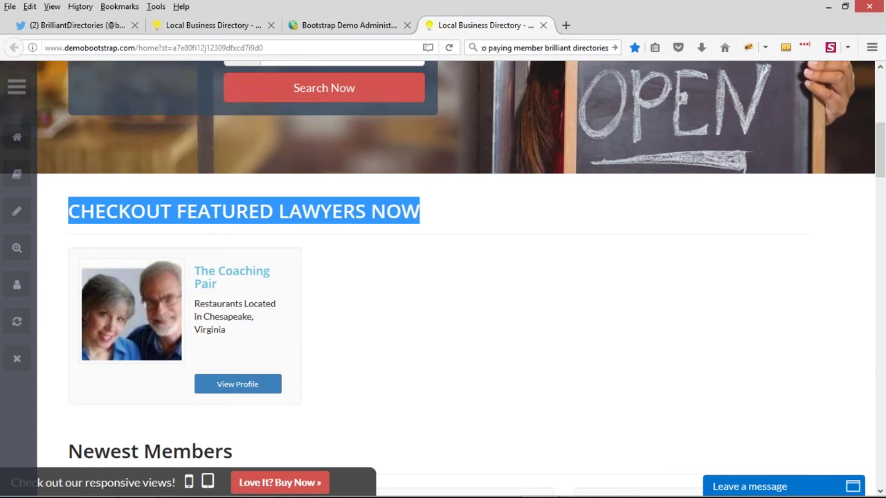
click(303, 27)
click(855, 77)
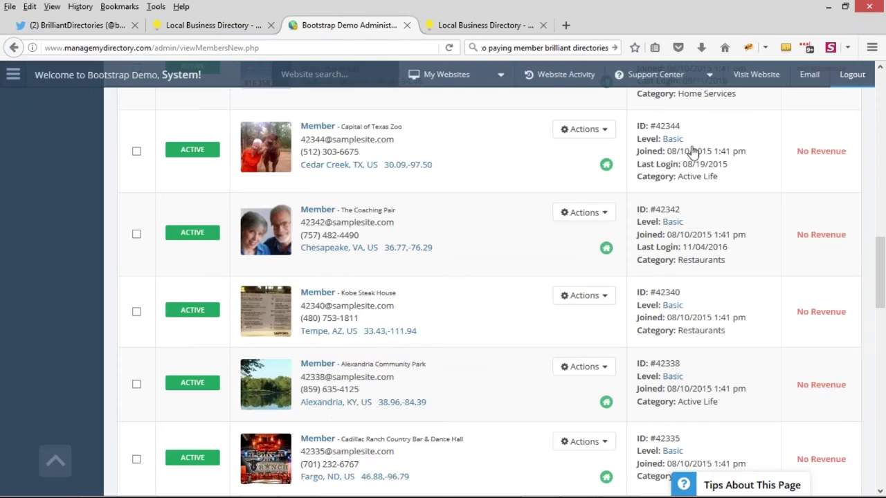
scroll(491, 310, up, 5)
Quick-edit Scott Medical Center to Featured Listing Order 1 and save
scroll(493, 311, up, 1)
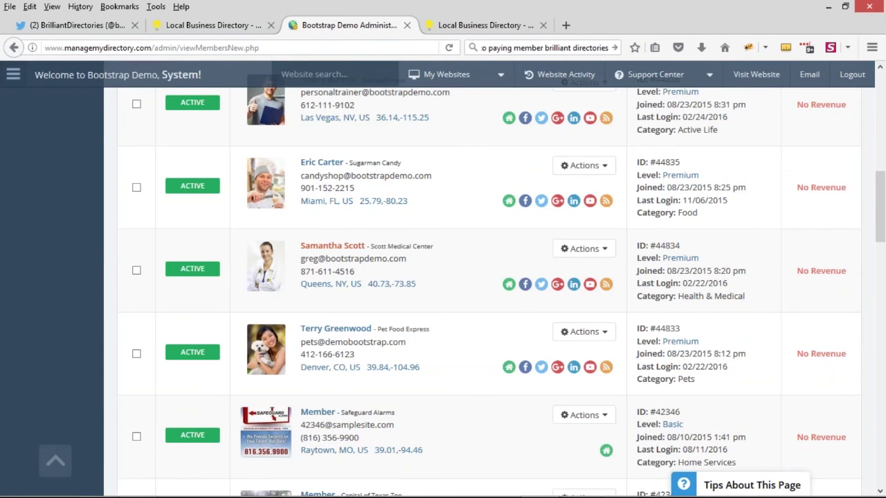
click(566, 252)
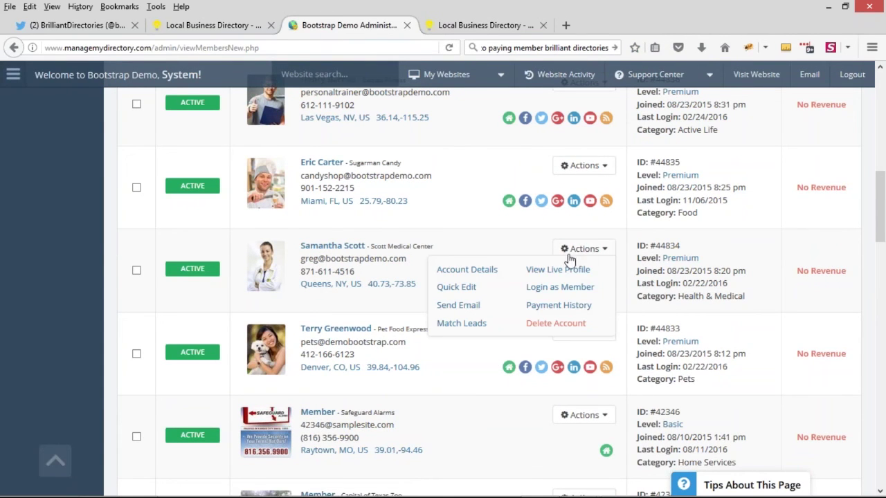
click(456, 287)
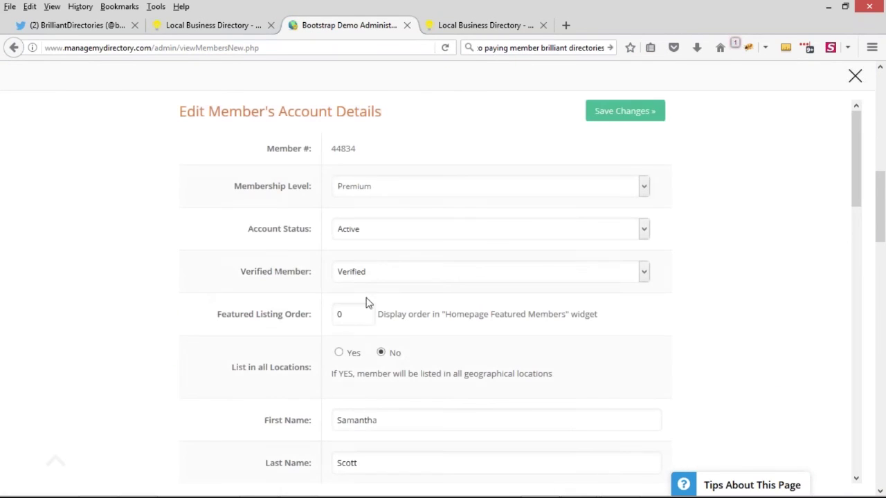
double_click(339, 314)
key(Down)
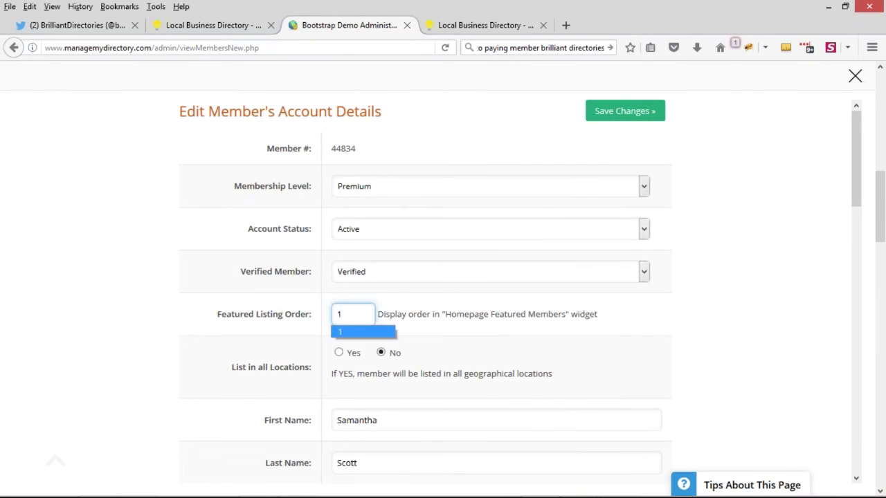
click(633, 115)
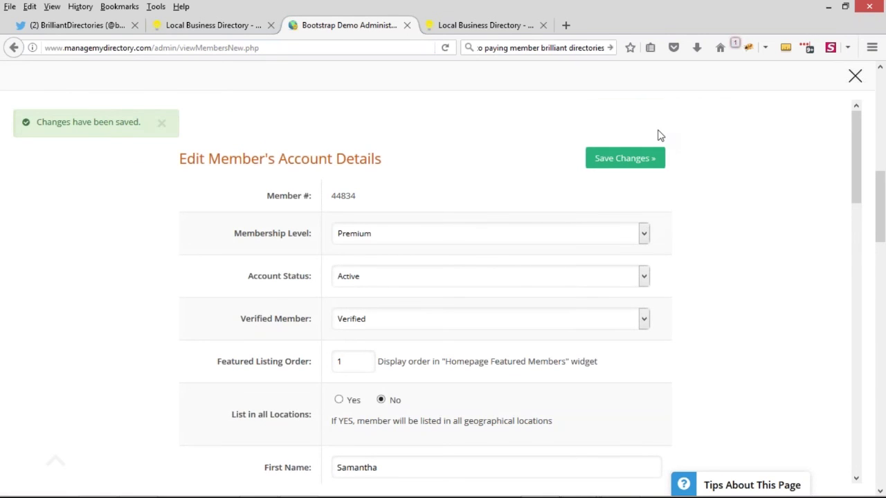
click(459, 26)
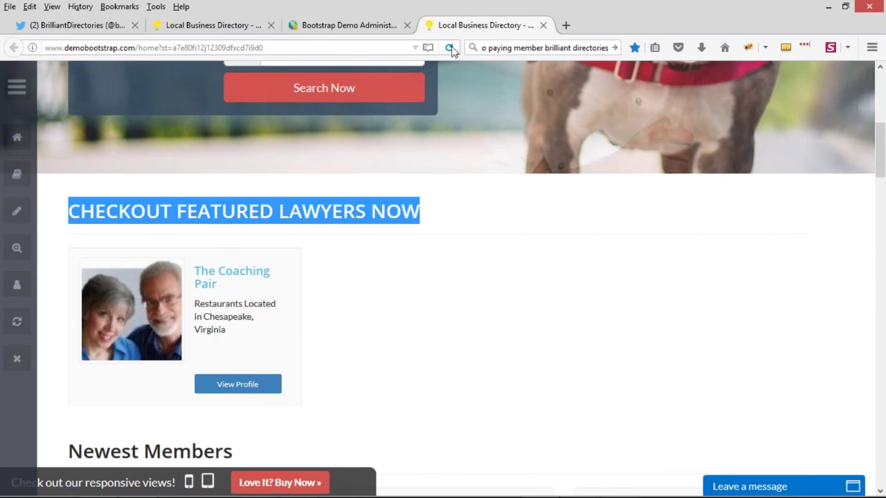
Reload the homepage to see Scott Medical Center first, then close the admin Edit Member form
click(449, 48)
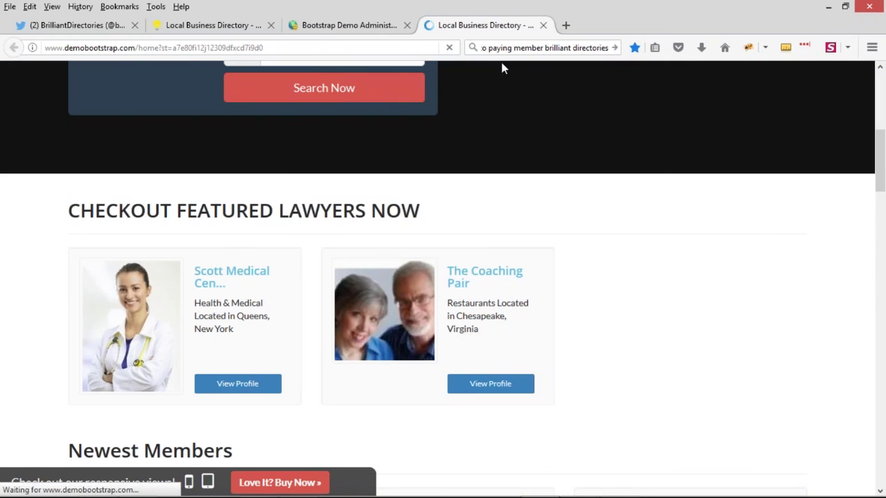
click(320, 25)
click(855, 78)
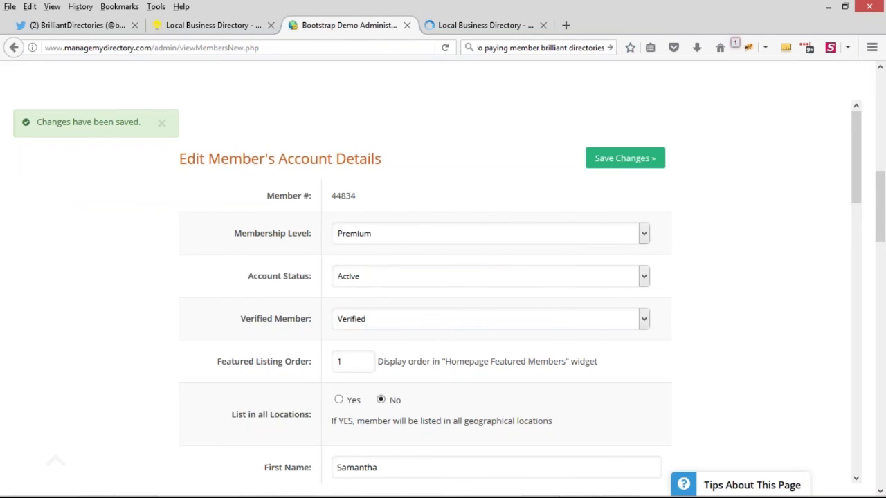
scroll(440, 298, down, 3)
scroll(438, 271, up, 5)
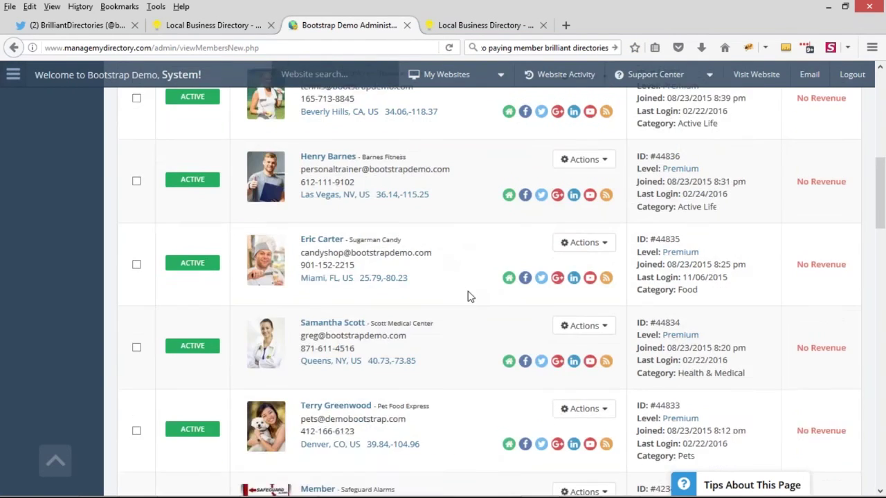
Quick-edit Barnes Fitness to Featured Listing Order 2 and save
click(585, 206)
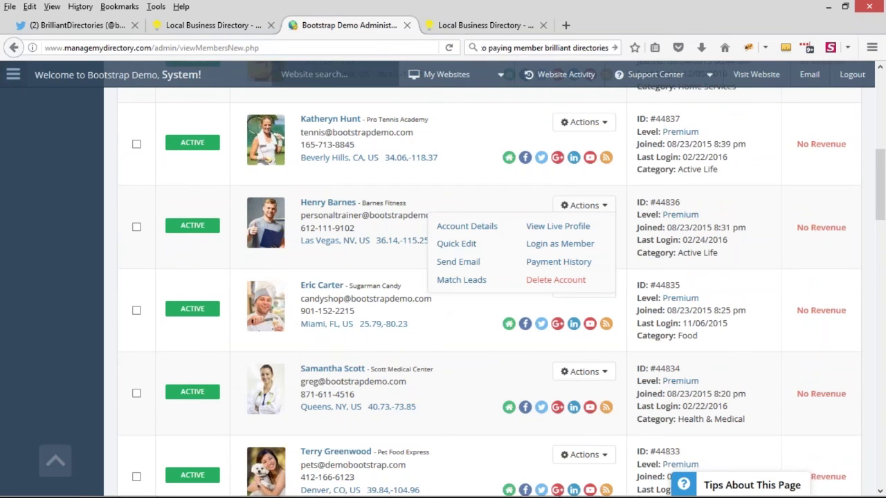
click(468, 246)
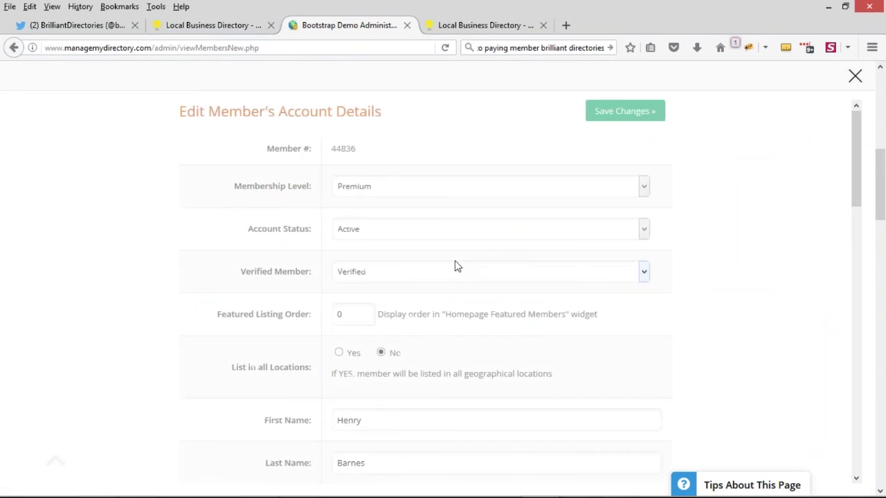
drag(353, 315, 328, 321)
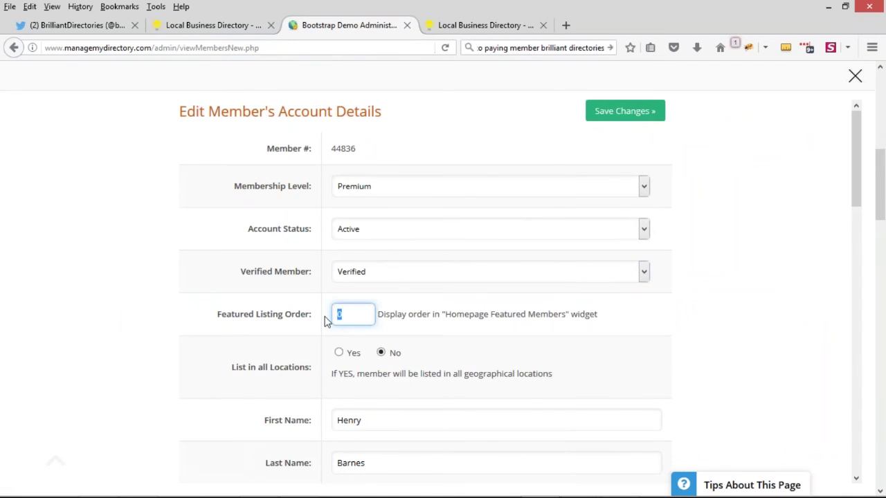
click(625, 114)
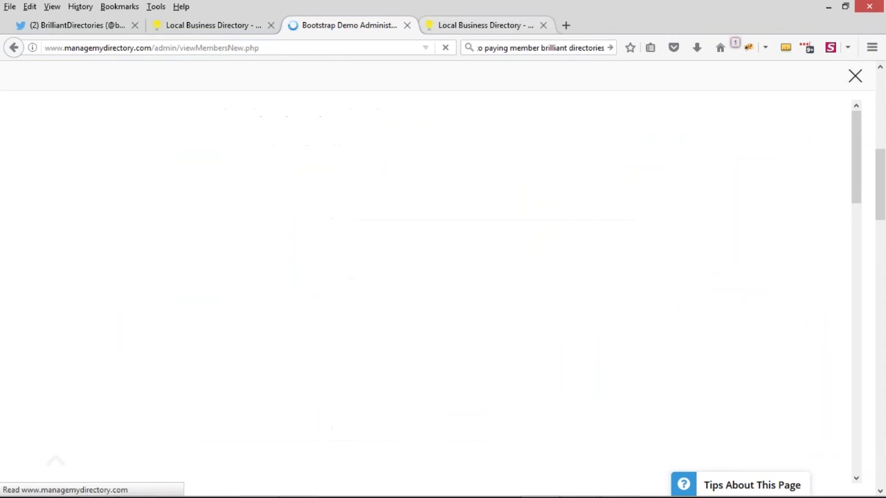
key(ctrl+Tab)
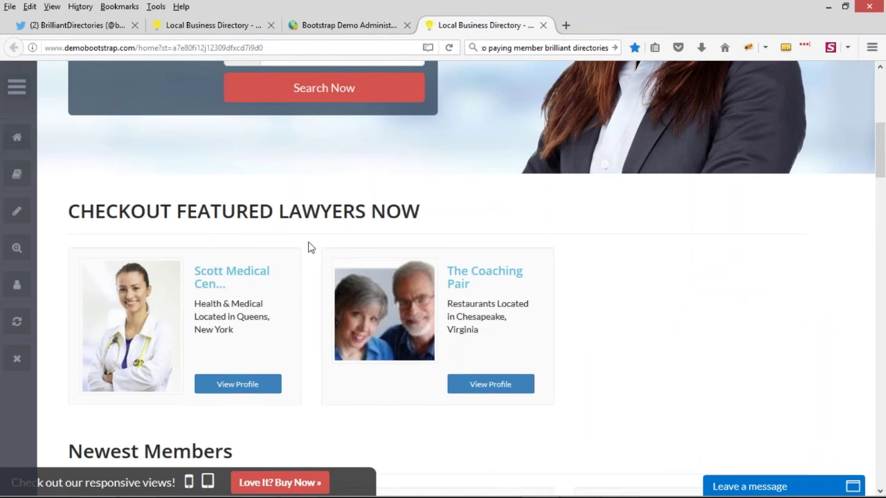
Reload the homepage and check the three members under CHECKOUT FEATURED LAWYERS NOW
click(446, 47)
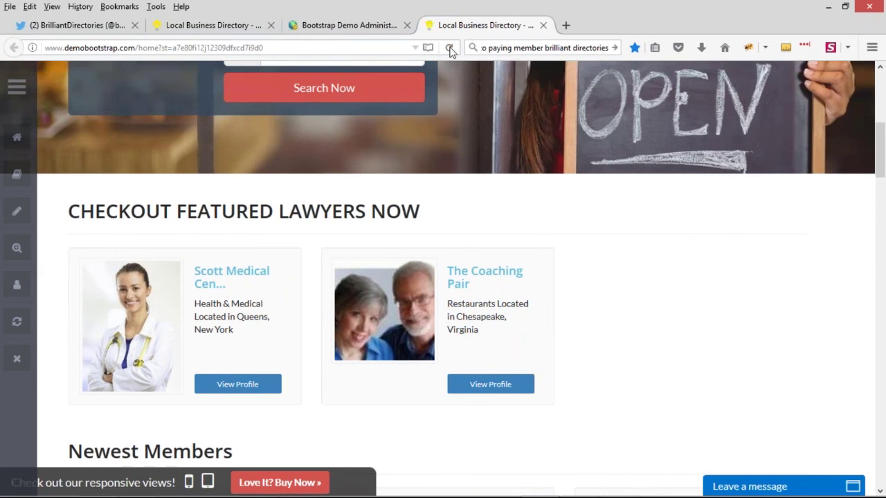
click(450, 49)
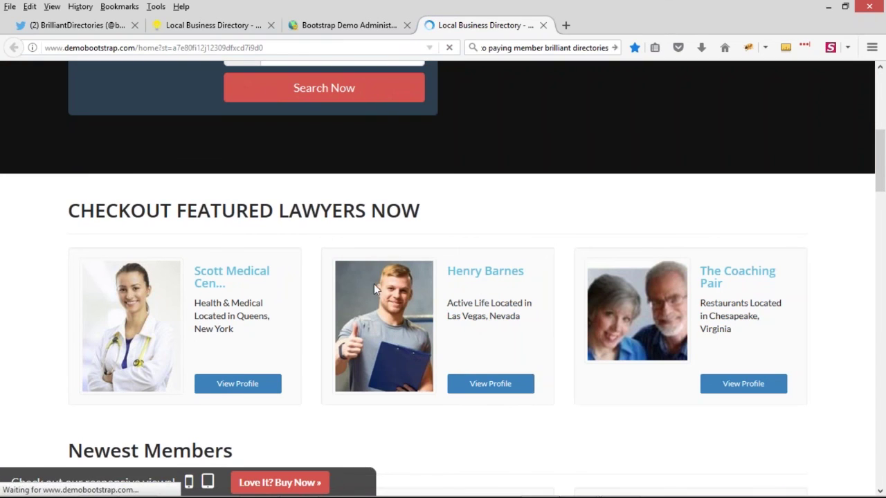
scroll(384, 277, down, 2)
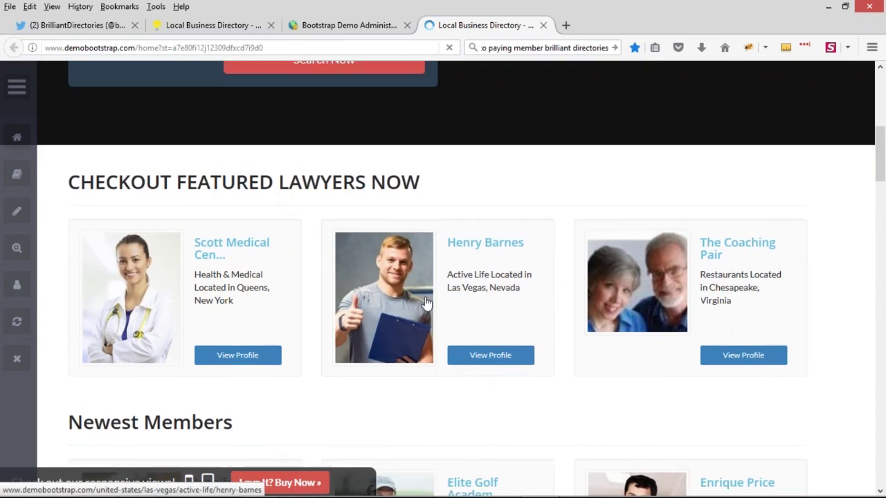
scroll(119, 225, down, 1)
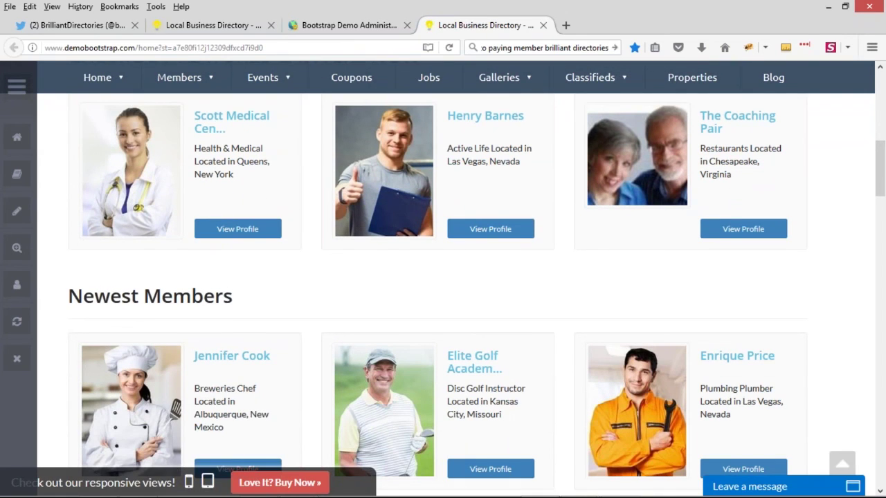
scroll(694, 179, down, 3)
scroll(241, 272, down, 2)
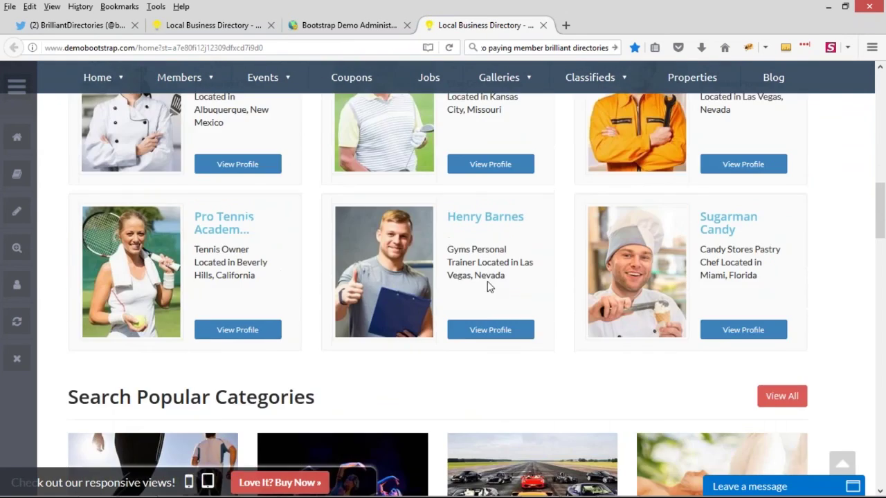
scroll(525, 309, up, 7)
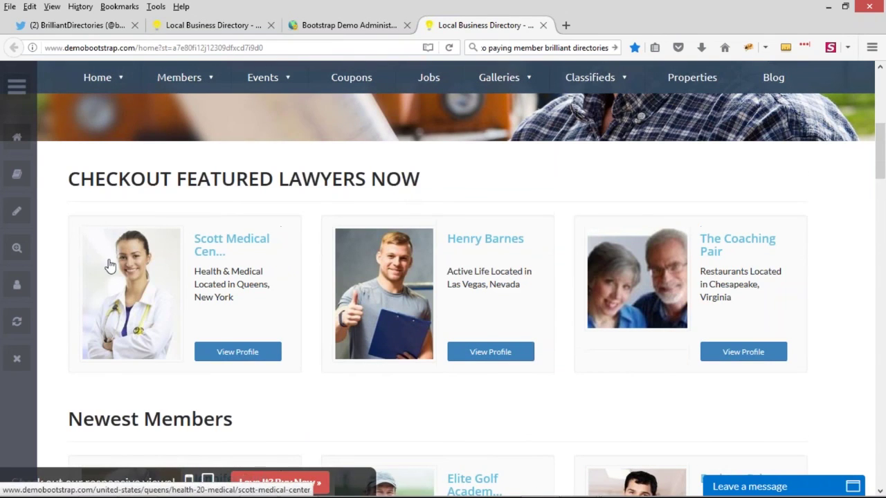
drag(68, 179, 420, 180)
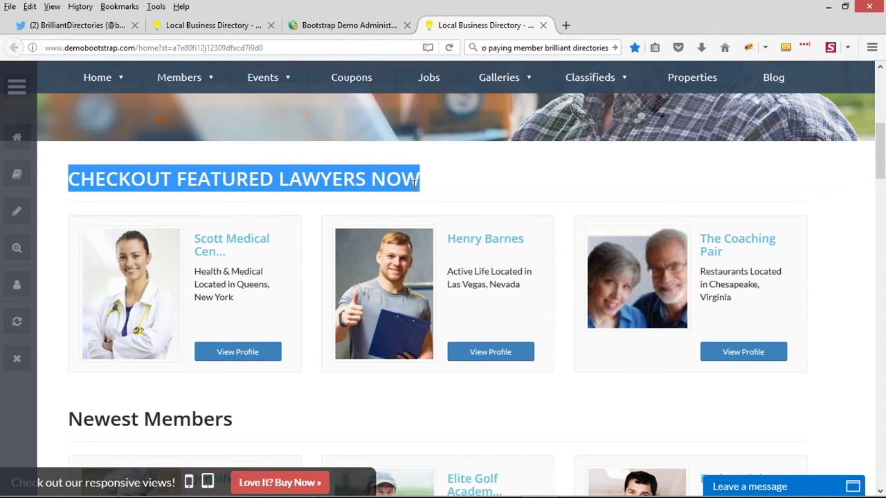
click(330, 26)
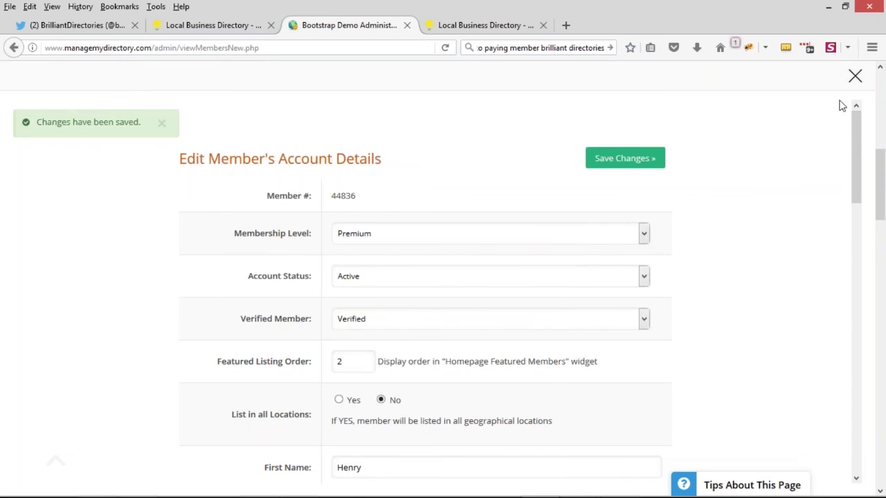
Close the member edit form and open Settings > Design Settings from the sidebar
click(856, 76)
scroll(223, 340, up, 4)
mouse_move(63, 293)
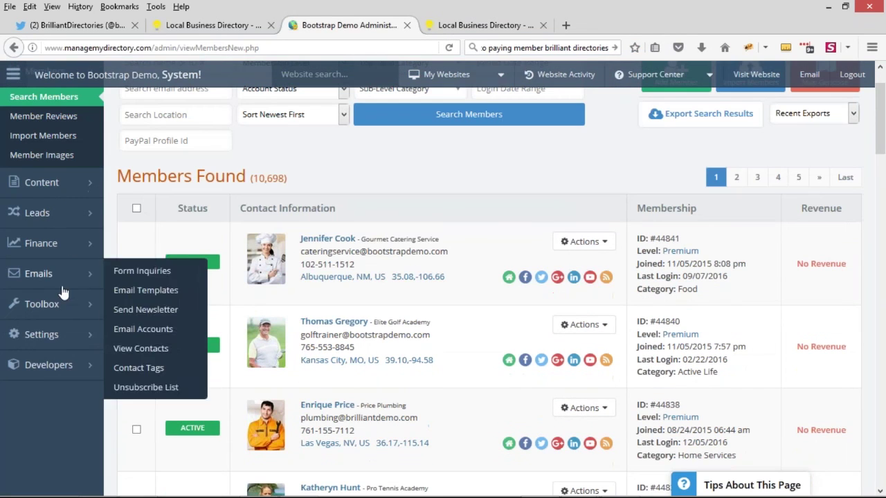
mouse_move(69, 336)
click(143, 353)
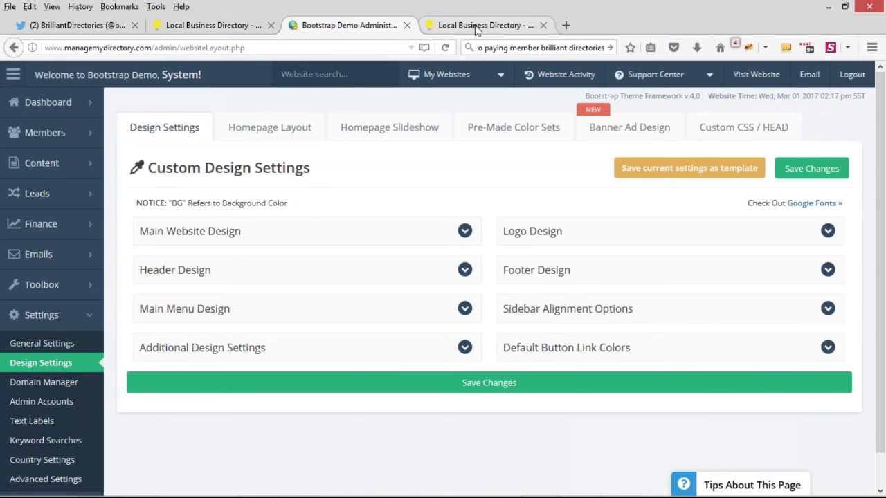
Return to the demo homepage and briefly highlight the 'CHECKOUT FEATURED LAWYERS NOW' heading
click(475, 19)
scroll(247, 198, up, 2)
click(197, 250)
drag(72, 240, 420, 242)
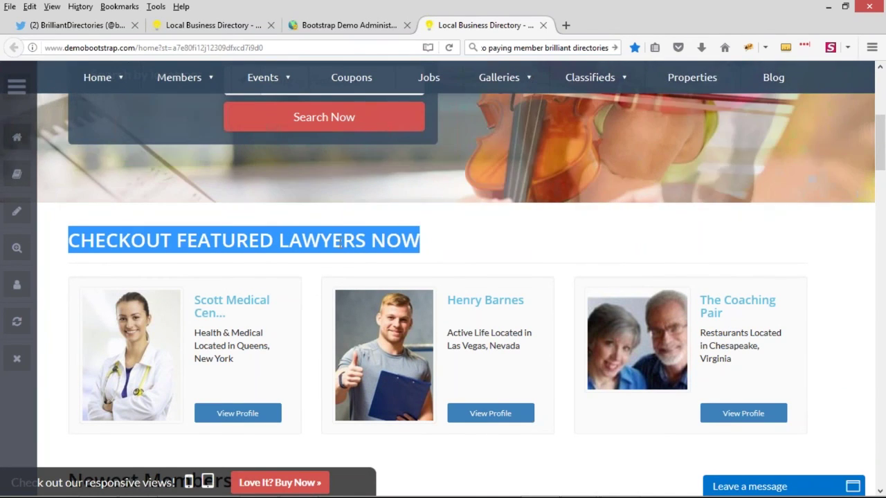
click(420, 236)
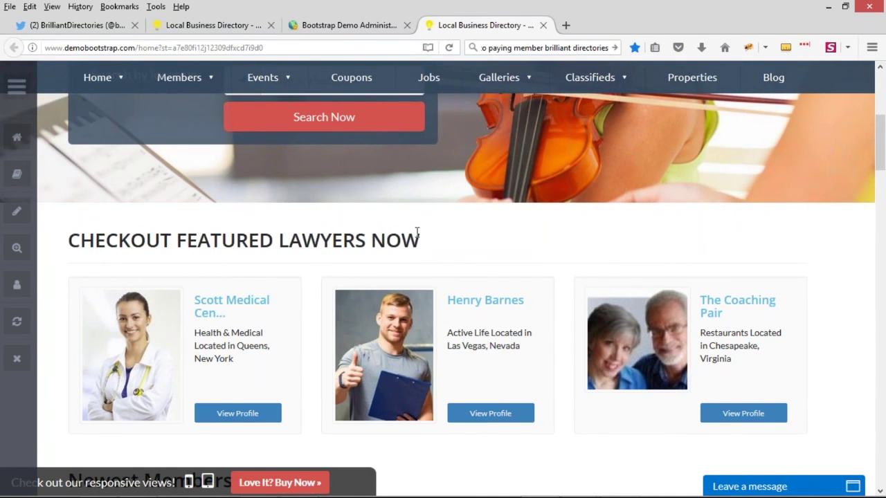